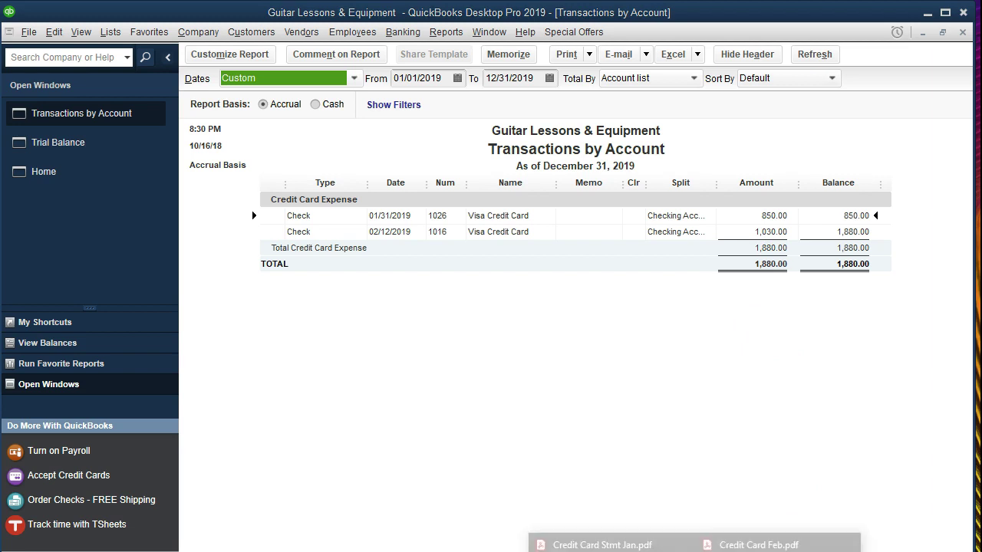
# - Switch to Adobe Acrobat Reader, bring up the January credit card statement, and move its window higher to show the charges
pyautogui.click(590, 539)
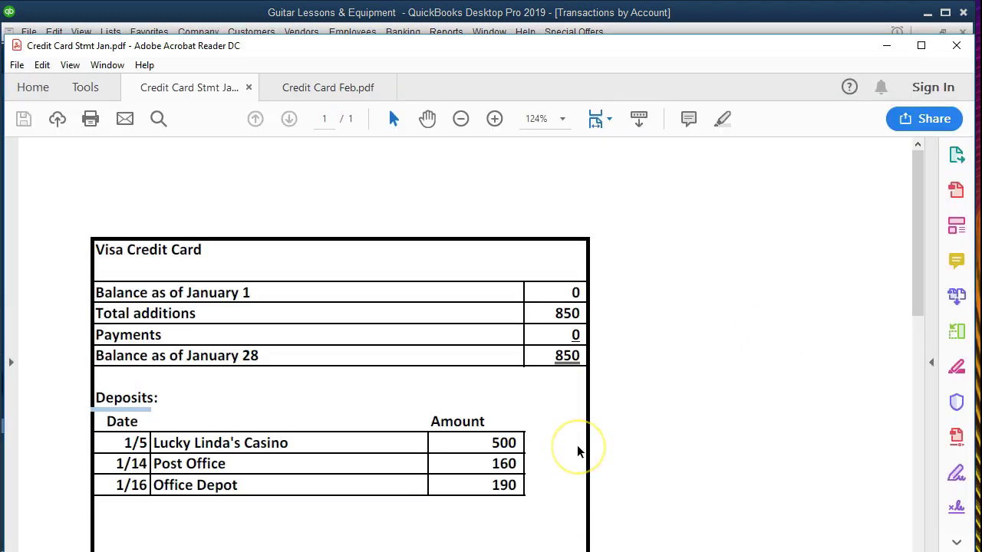
pyautogui.scroll(-1, 577, 451)
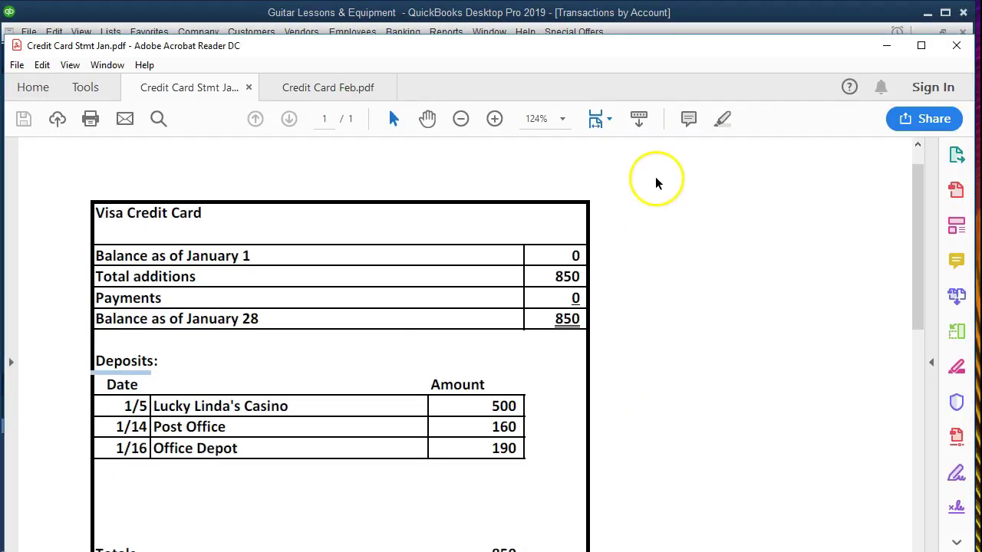
pyautogui.moveTo(606, 52); pyautogui.dragTo(582, 10)
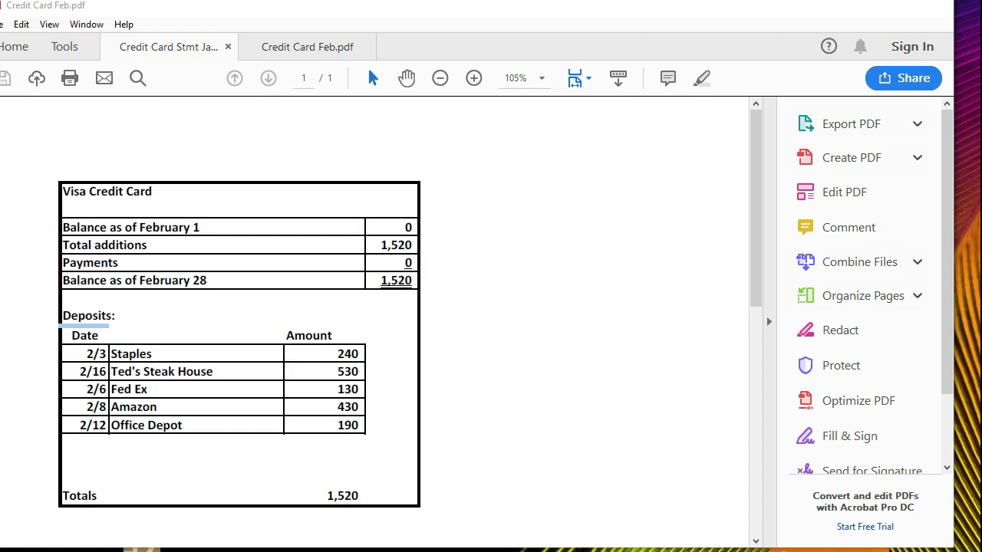
# - Collapse the tools pane beside the February statement, and return to the January credit card statement
pyautogui.click(768, 323)
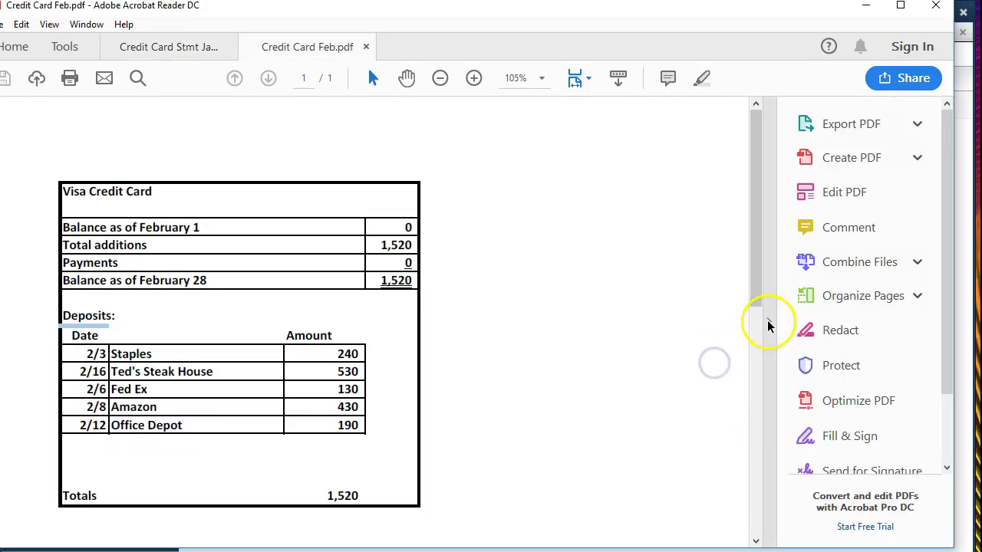
pyautogui.click(768, 322)
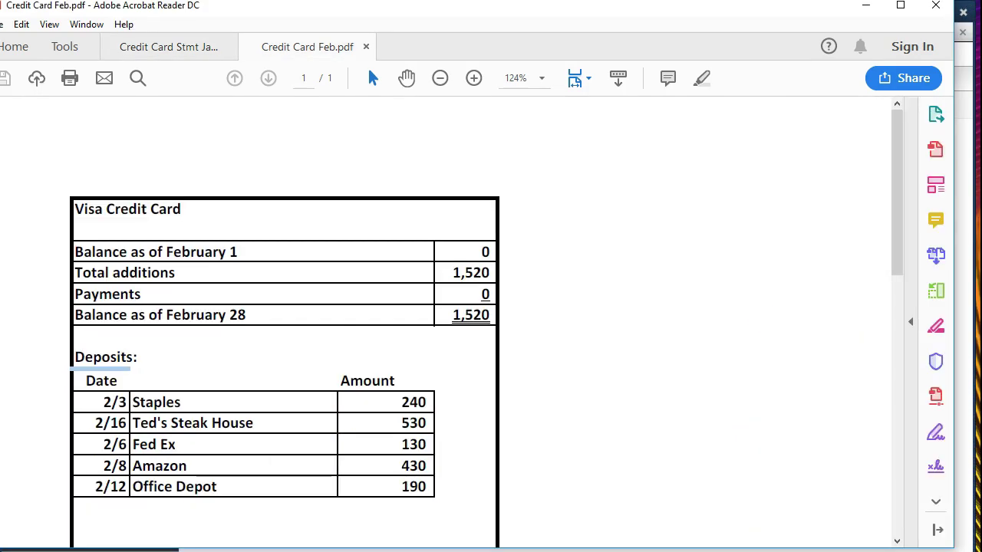
pyautogui.moveTo(694, 551)
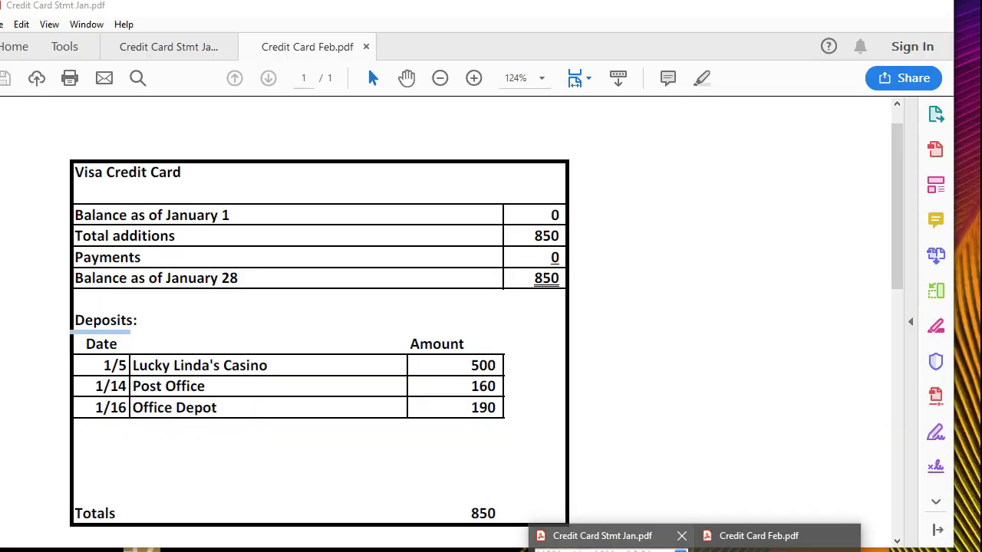
pyautogui.click(602, 537)
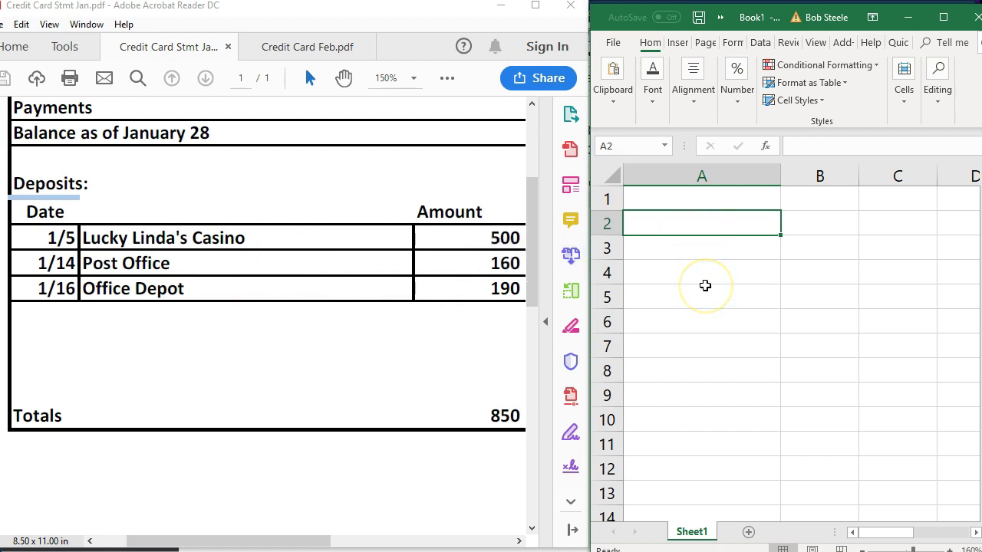
# - Switch to the blank Excel sheet and record the January casino charge in row 2 as Draws with 500
pyautogui.write('Draws')
pyautogui.press('Tab')
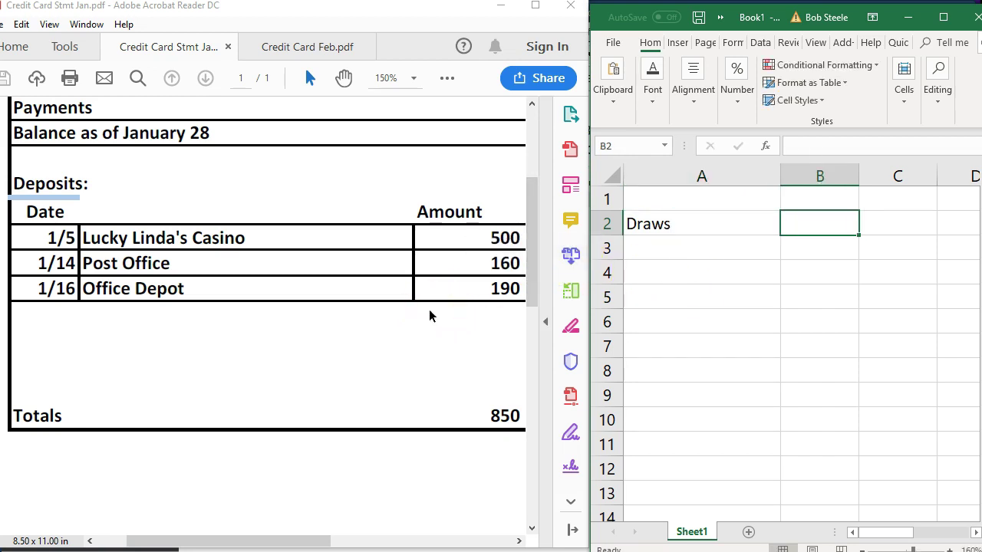
pyautogui.write('500')
pyautogui.press('Return')
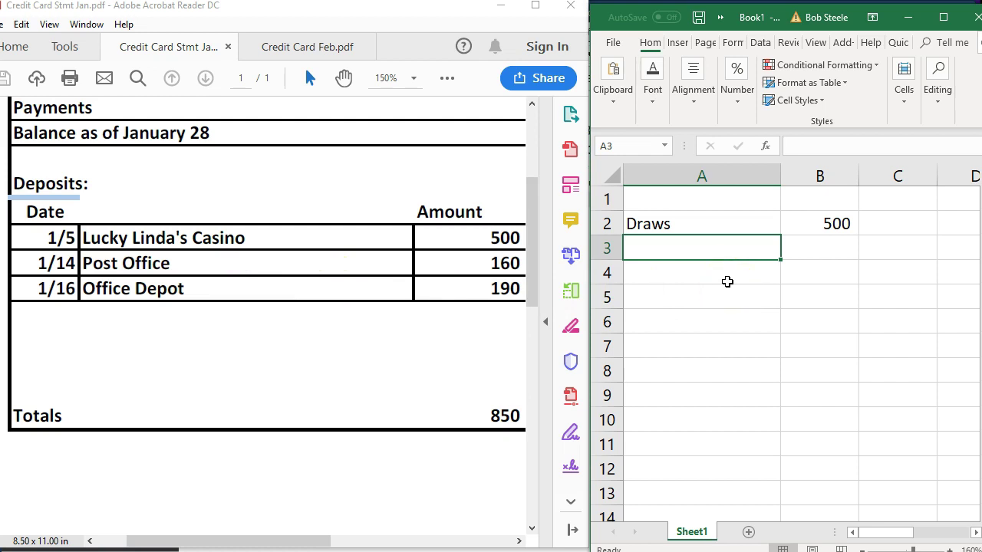
# - Enter Postage with 160 in row 3 and Office supplies with 190 in row 4
pyautogui.write('Postage')
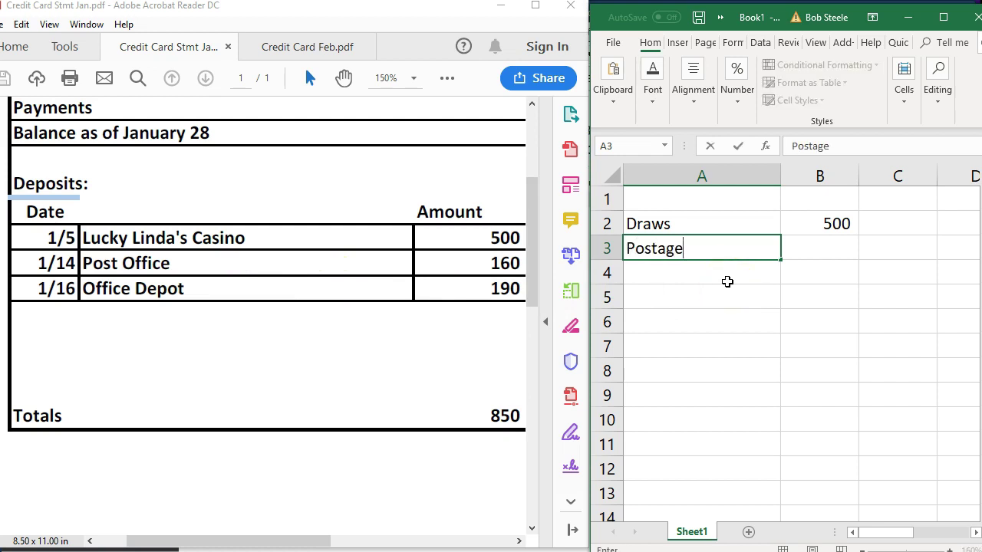
pyautogui.press('Tab')
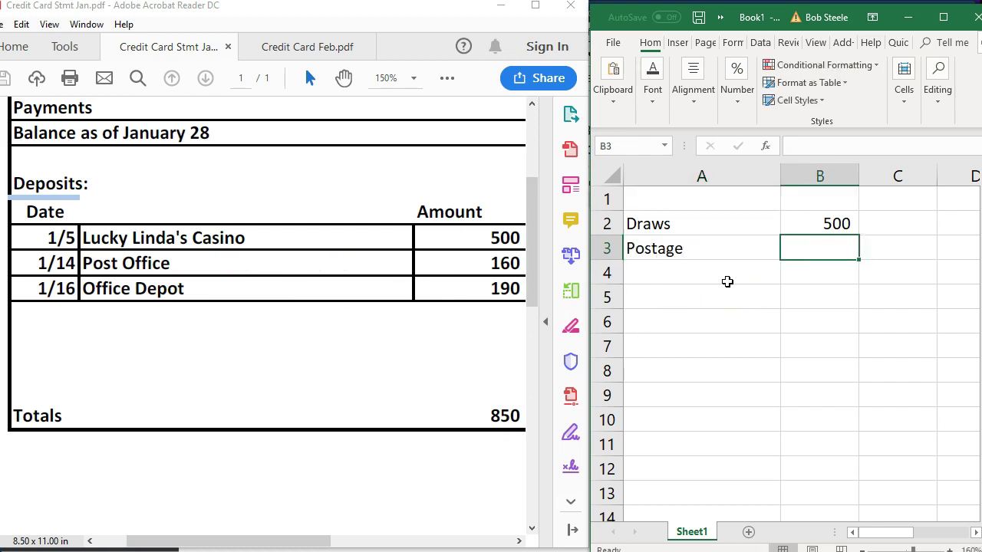
pyautogui.write('160')
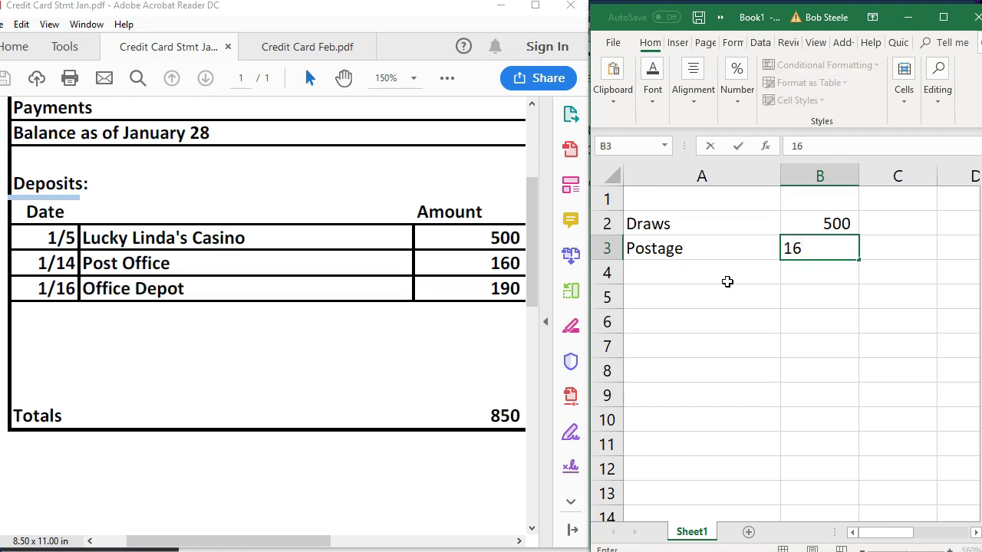
pyautogui.press('Return')
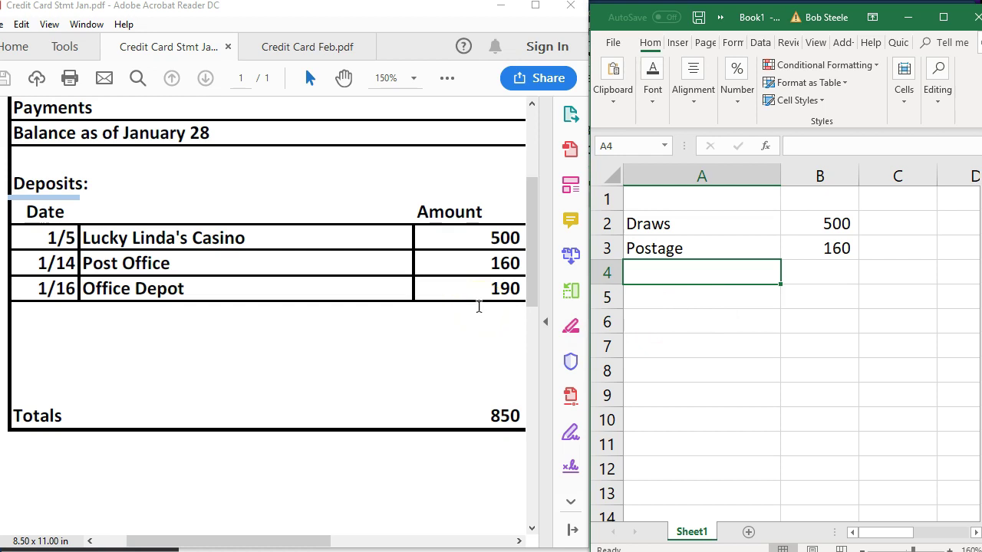
pyautogui.write('Office supplies')
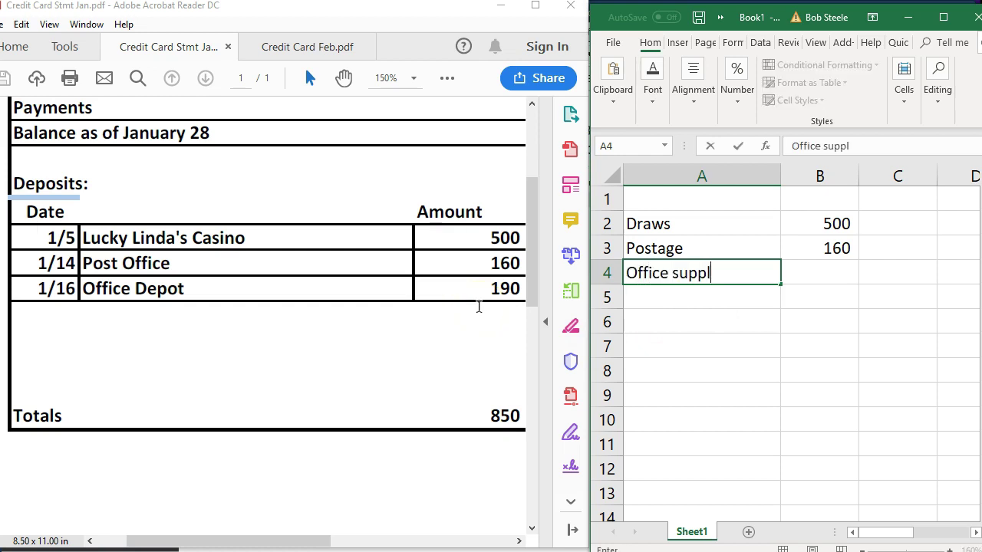
pyautogui.press('Tab')
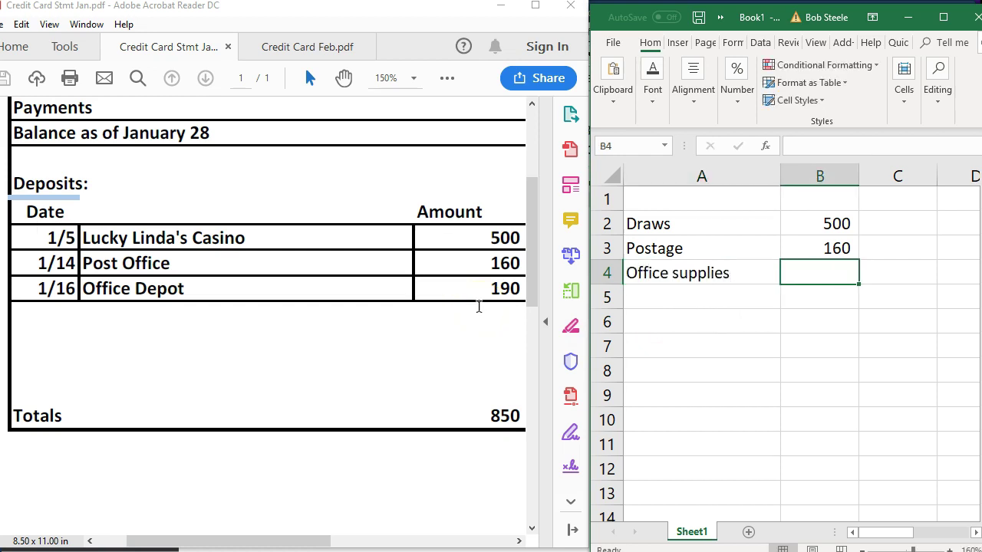
pyautogui.write('190')
pyautogui.press('Return')
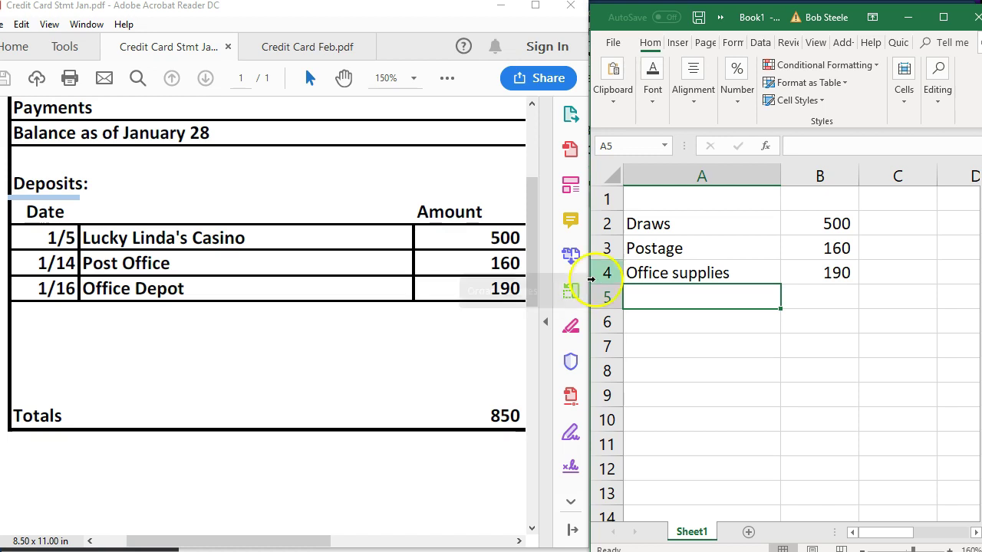
# - Review the January statement's balance summary and bring up the February credit card statement beside the worksheet
pyautogui.click(364, 385)
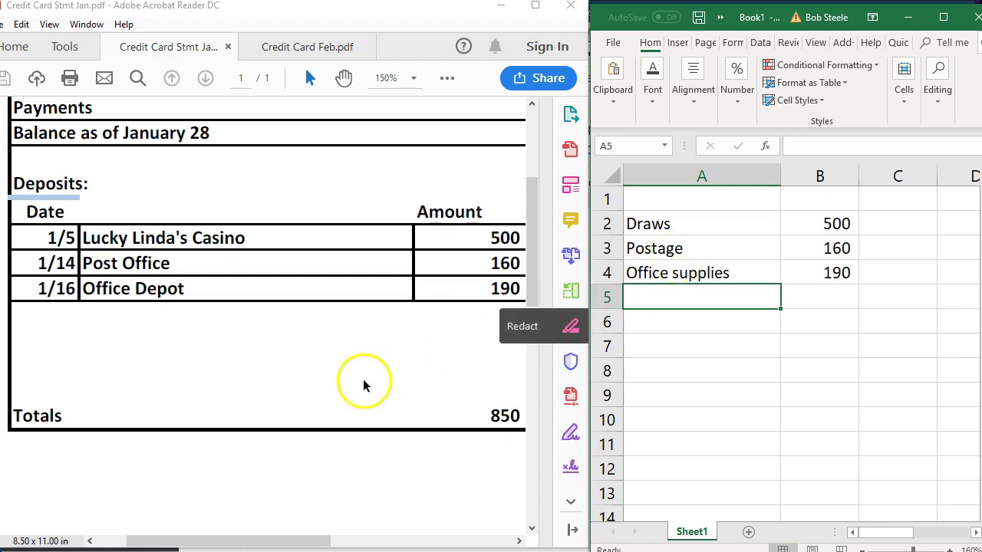
pyautogui.scroll(3, 364, 385)
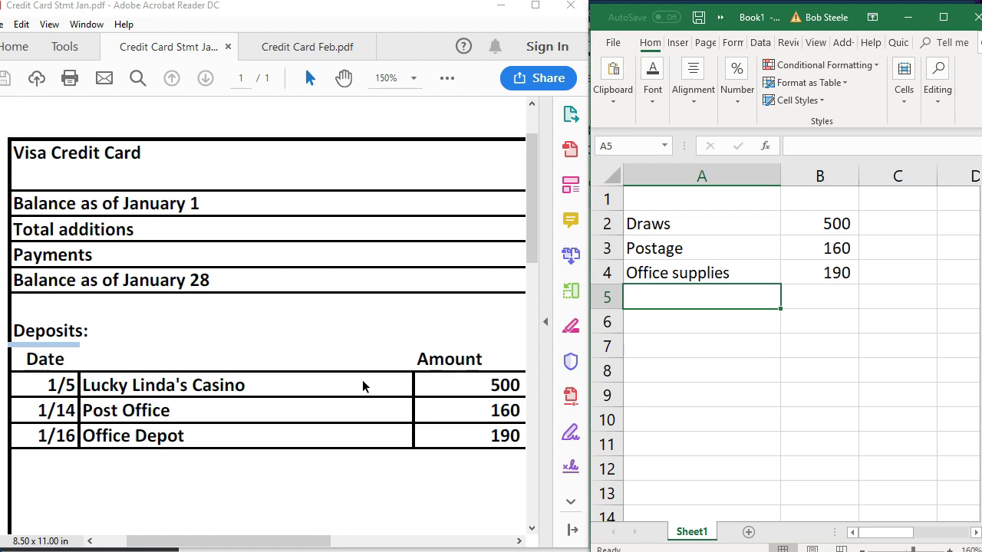
pyautogui.click(694, 551)
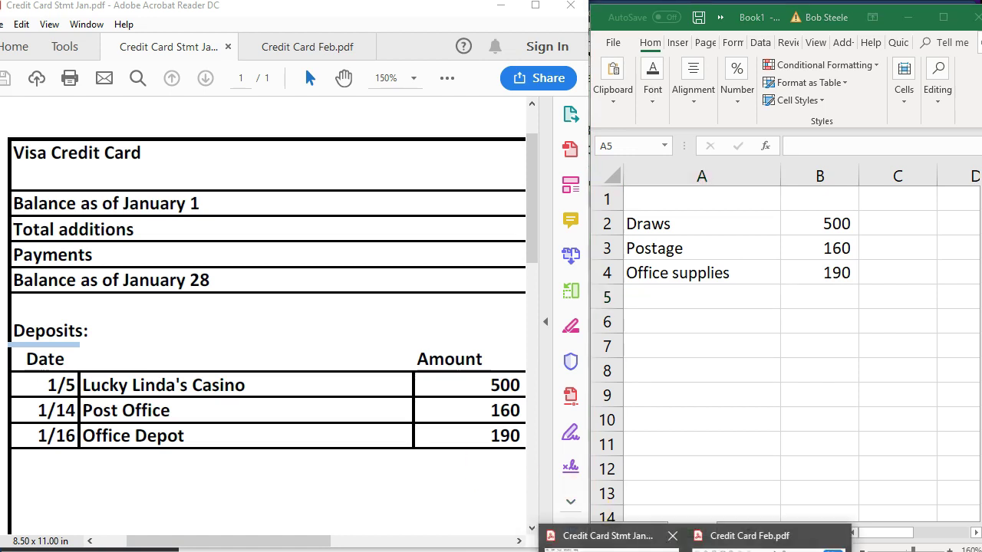
pyautogui.moveTo(610, 541)
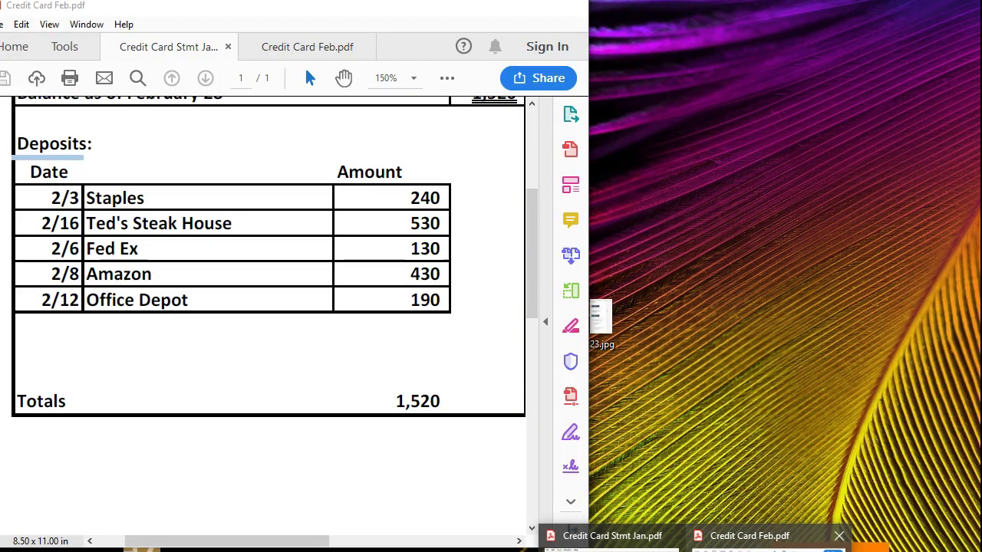
pyautogui.click(747, 536)
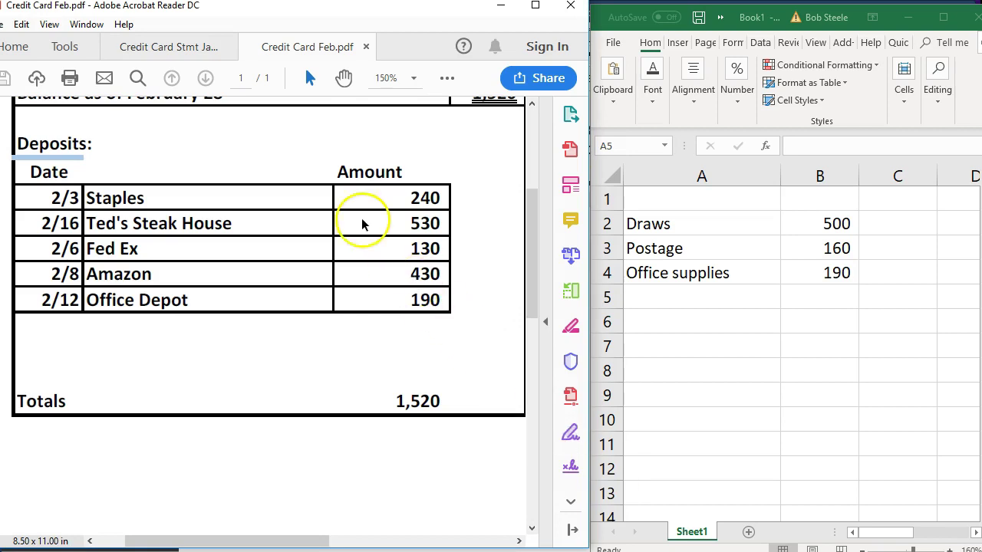
# - Turn the Draws amount in cell B2 into the formula =500
pyautogui.click(811, 221)
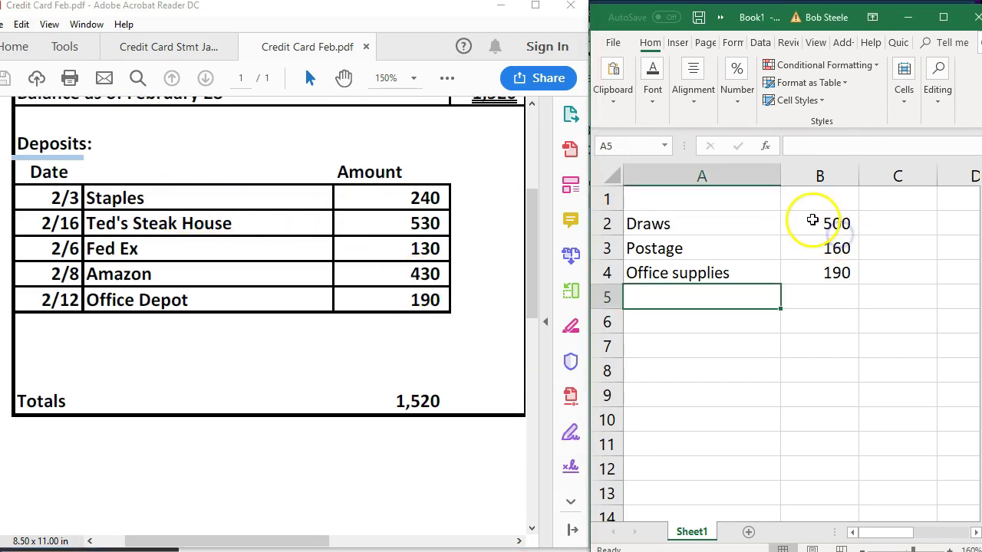
pyautogui.doubleClick(815, 220)
pyautogui.press('Home')
pyautogui.write('=')
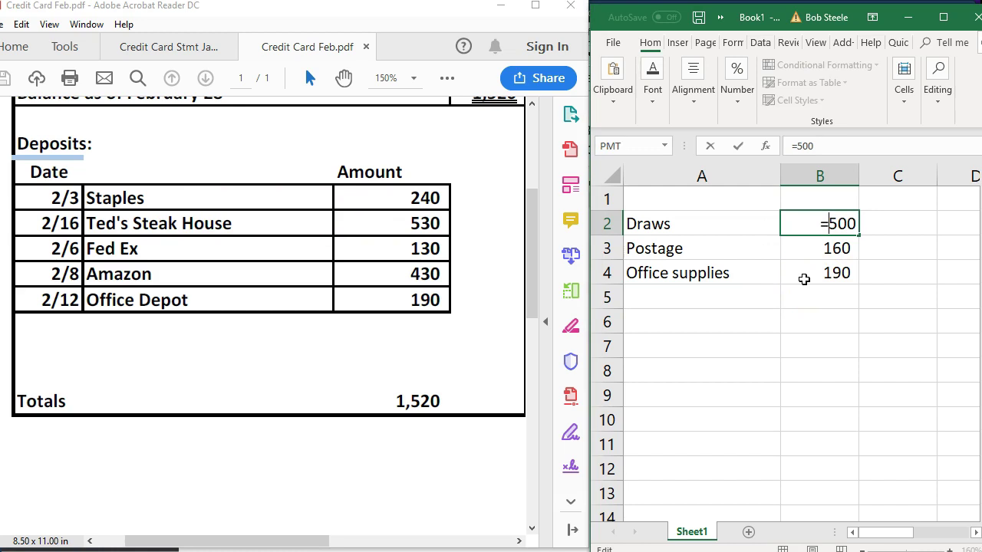
pyautogui.press('Right')
pyautogui.press('Right')
pyautogui.press('Right')
pyautogui.press('Return')
# - Add the February Staples charge to the Office supplies amount in B4 as the formula =190+240
pyautogui.click(803, 279)
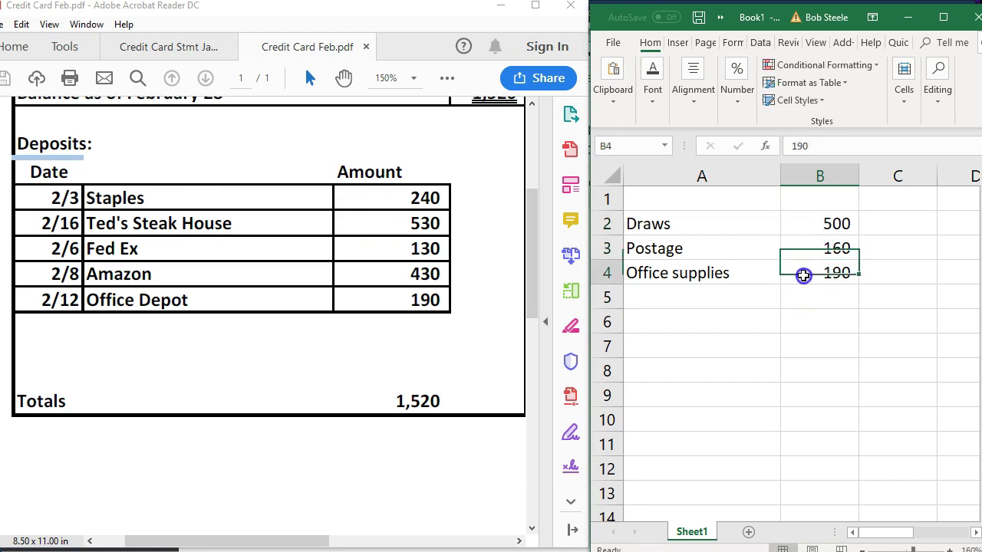
pyautogui.doubleClick(804, 279)
pyautogui.press('Home')
pyautogui.write('=')
pyautogui.press('Right')
pyautogui.press('Right')
pyautogui.press('Right')
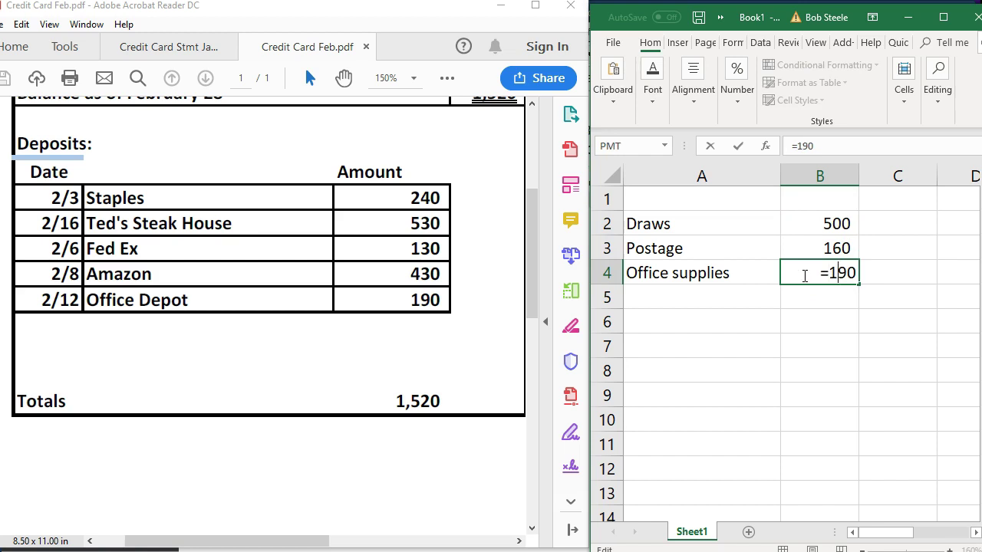
pyautogui.write('+240')
pyautogui.press('Return')
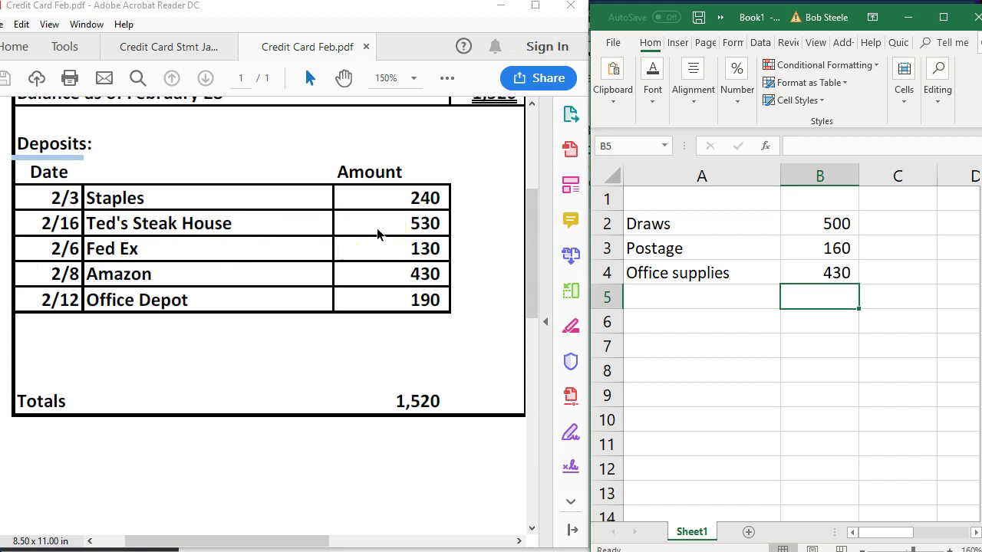
# - Enter the February steak house charge in row 5 as Meal & Ent with 530
pyautogui.click(704, 298)
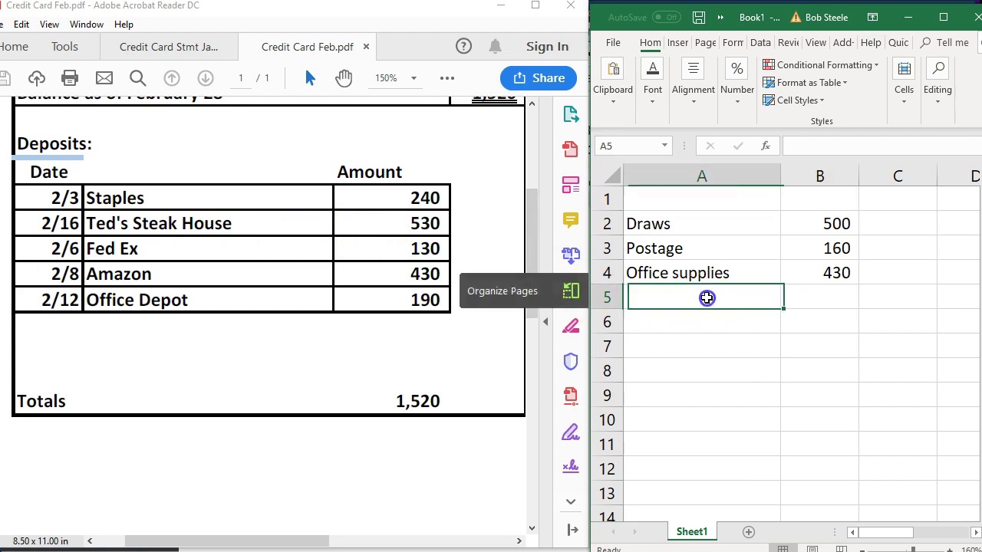
pyautogui.write('Mea')
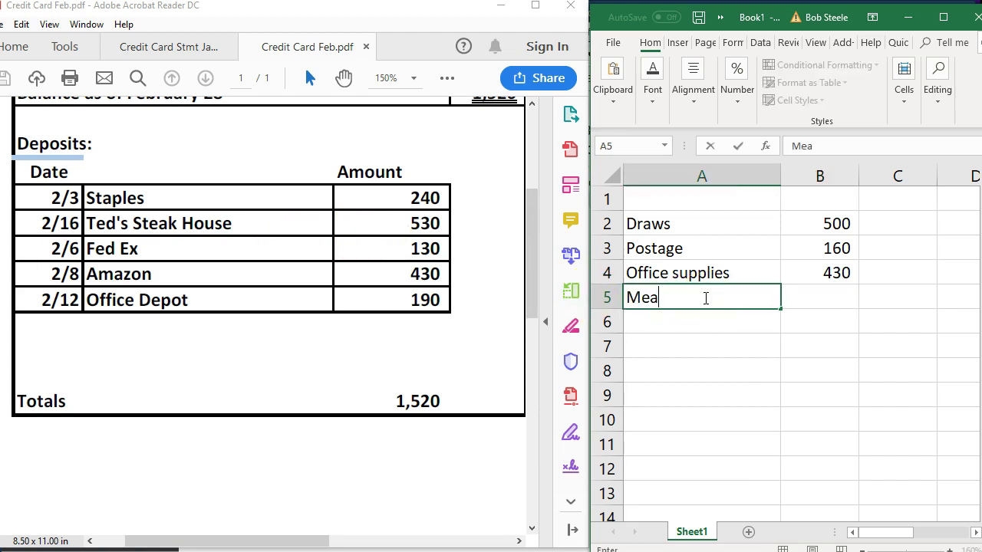
pyautogui.write('l & Ent')
pyautogui.press('Tab')
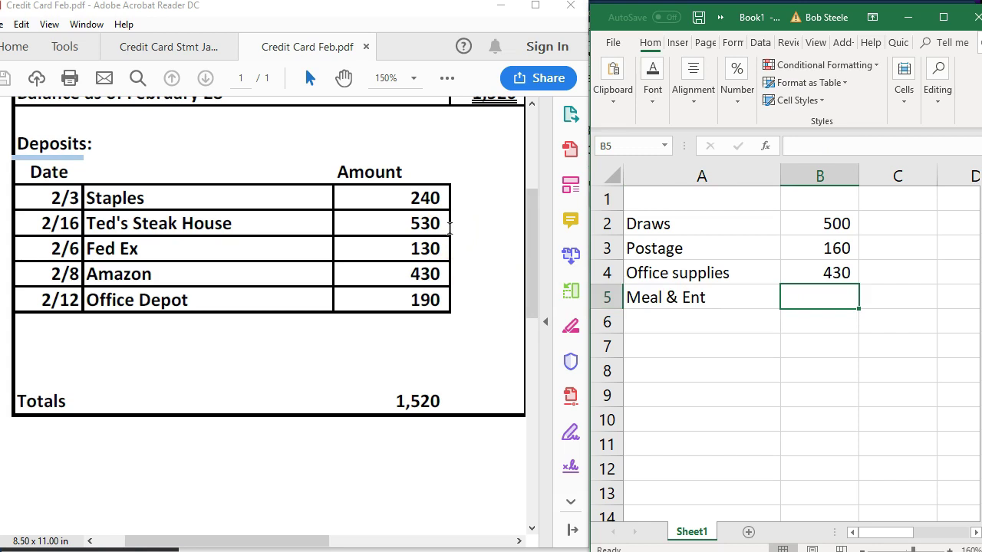
pyautogui.write('530')
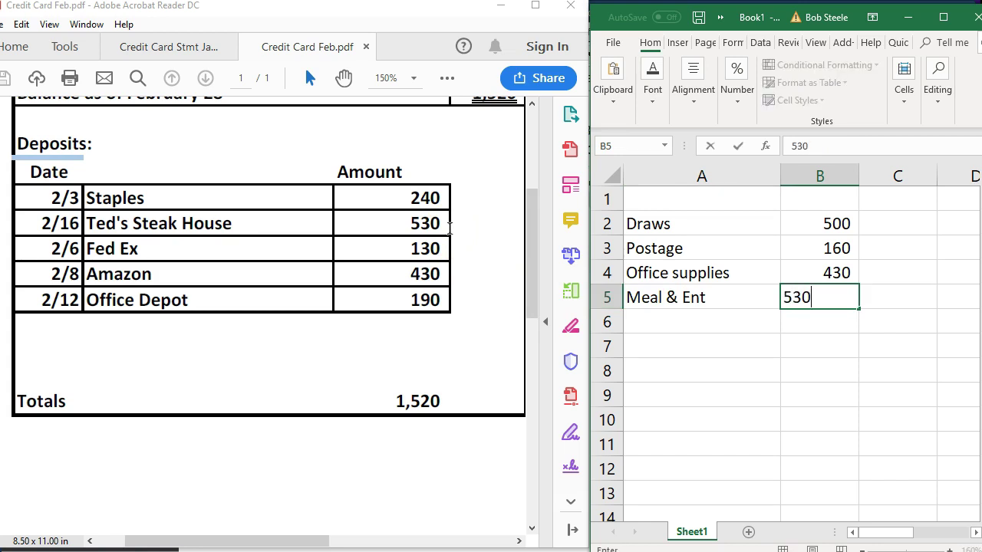
pyautogui.press('Return')
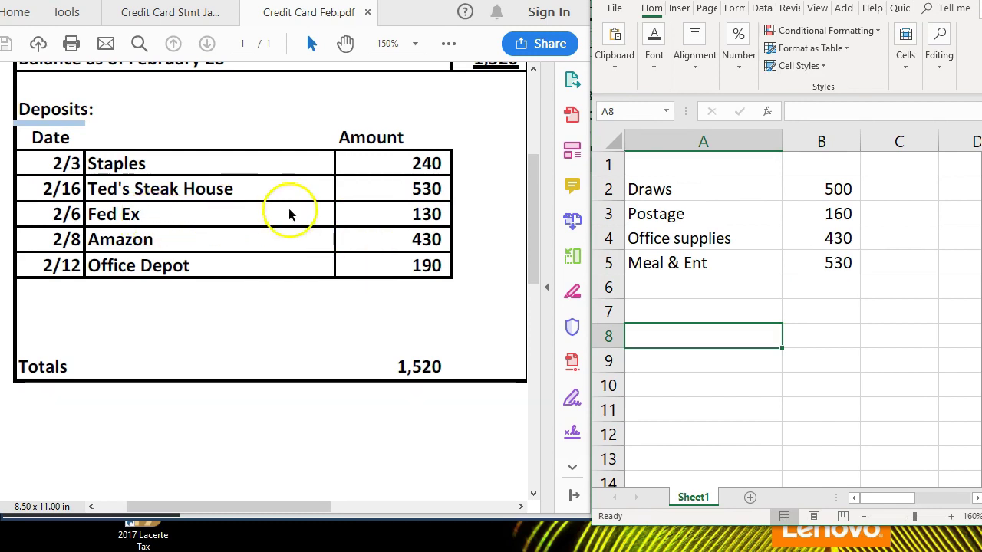
# - Extend the Postage label to Postage & Del and add the Fed Ex charge to its amount as =160+130
pyautogui.doubleClick(691, 211)
pyautogui.write('& Del')
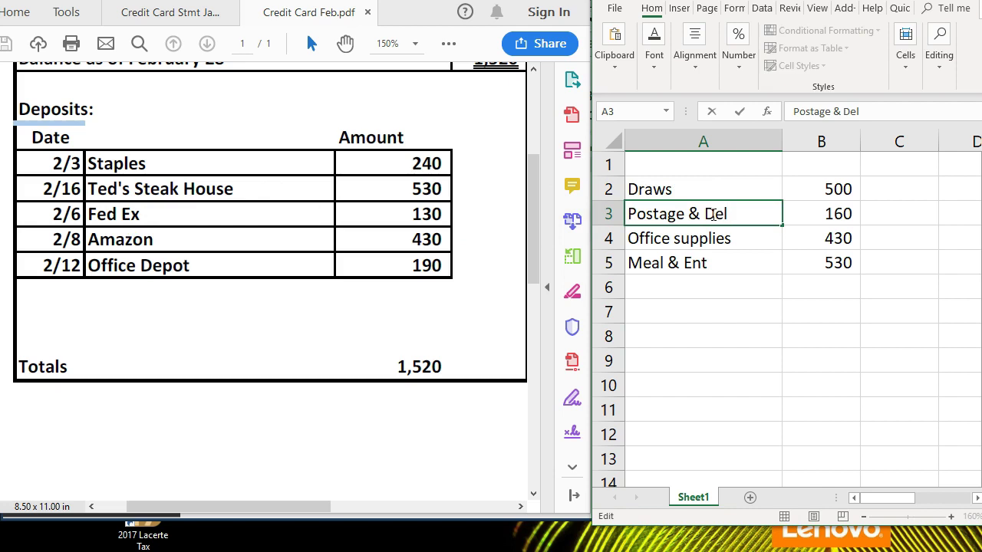
pyautogui.click(801, 216)
pyautogui.doubleClick(801, 216)
pyautogui.write('=')
pyautogui.press('Escape')
pyautogui.doubleClick(802, 215)
pyautogui.write('=')
pyautogui.press('End')
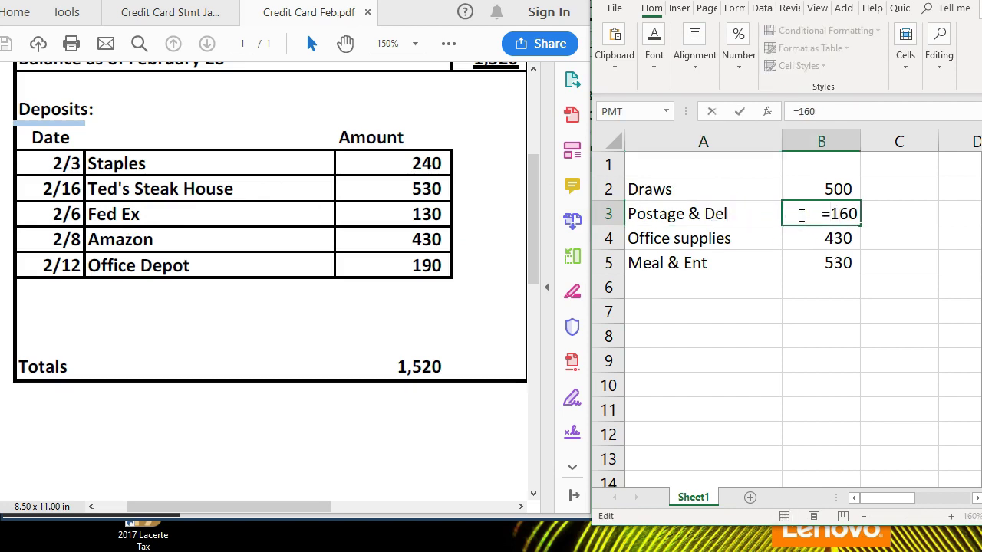
pyautogui.write('+')
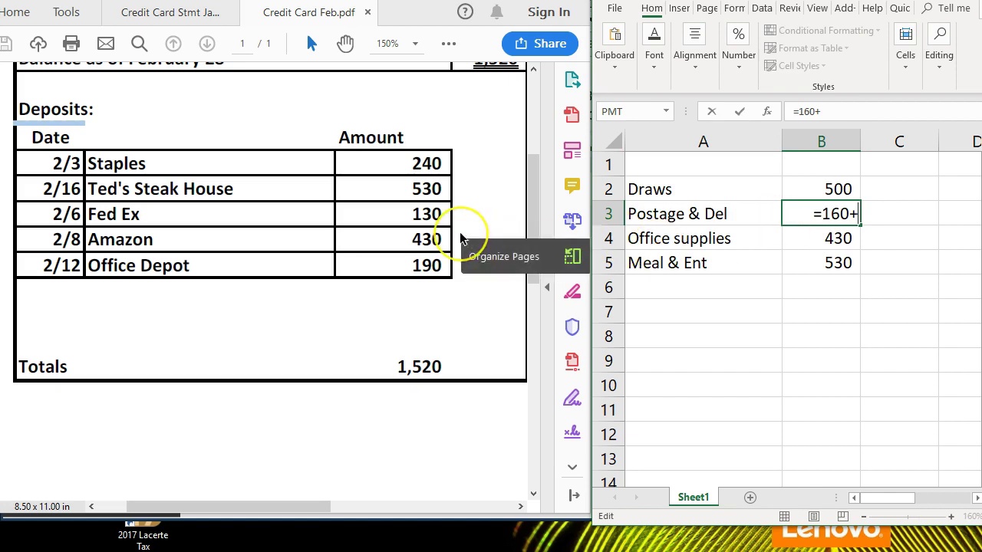
pyautogui.write('130')
pyautogui.press('Return')
pyautogui.click(235, 267)
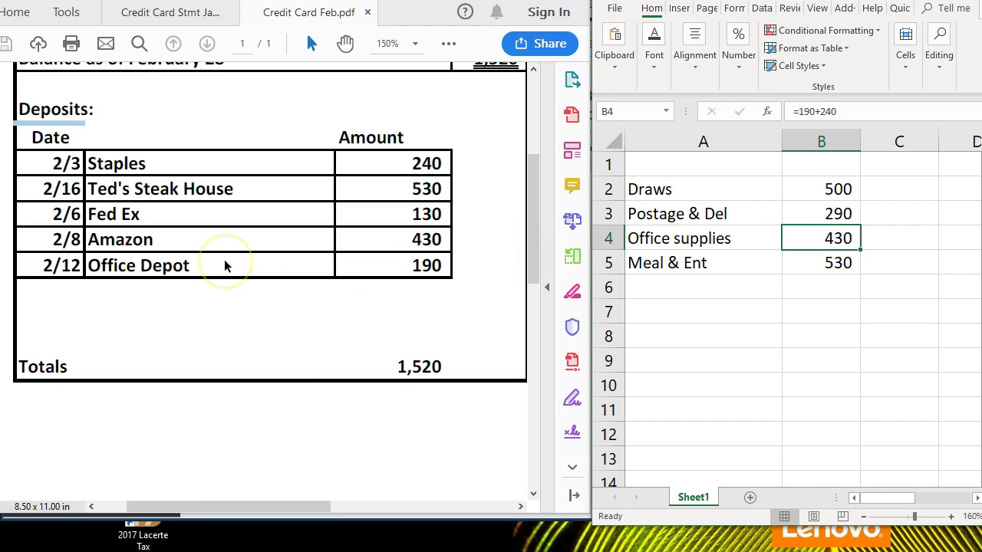
# - Add the February Amazon charge to the Office supplies amount in B4 as the formula =190+240+430
pyautogui.click(197, 258)
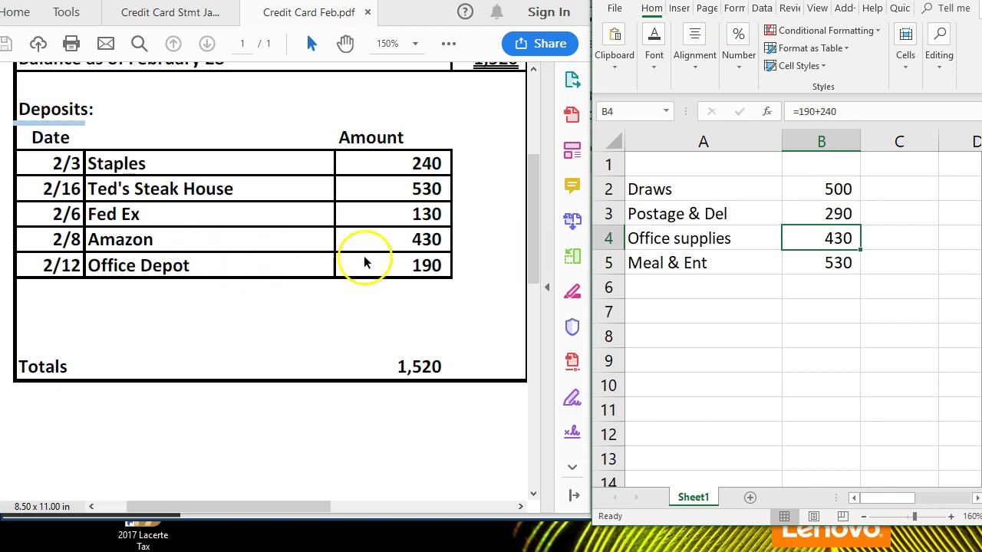
pyautogui.doubleClick(811, 239)
pyautogui.press('Right')
pyautogui.press('Right')
pyautogui.press('Right')
pyautogui.press('Right')
pyautogui.press('Right')
pyautogui.write('+430')
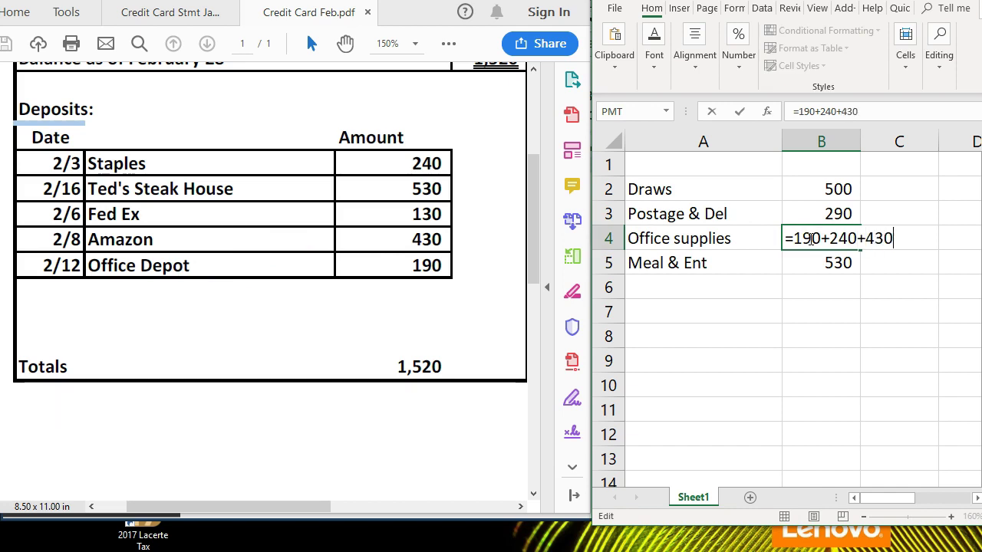
pyautogui.press('Return')
# - Add the February Office Depot charge of 190 to the Office supplies formula in B4
pyautogui.click(814, 255)
pyautogui.doubleClick(823, 238)
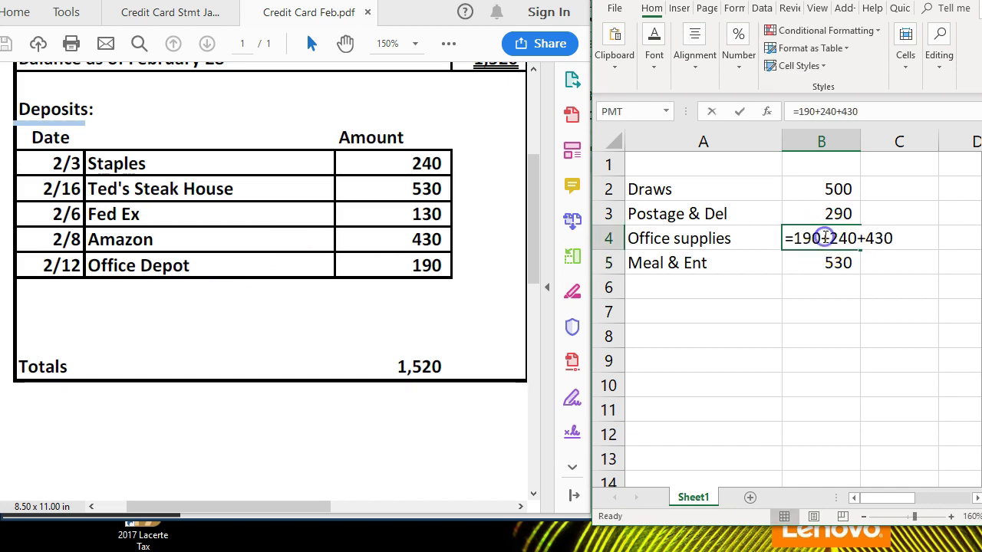
pyautogui.press('Right')
pyautogui.press('Right')
pyautogui.press('Right')
pyautogui.press('Right')
pyautogui.press('Right')
pyautogui.press('Right')
pyautogui.press('Right')
pyautogui.press('Right')
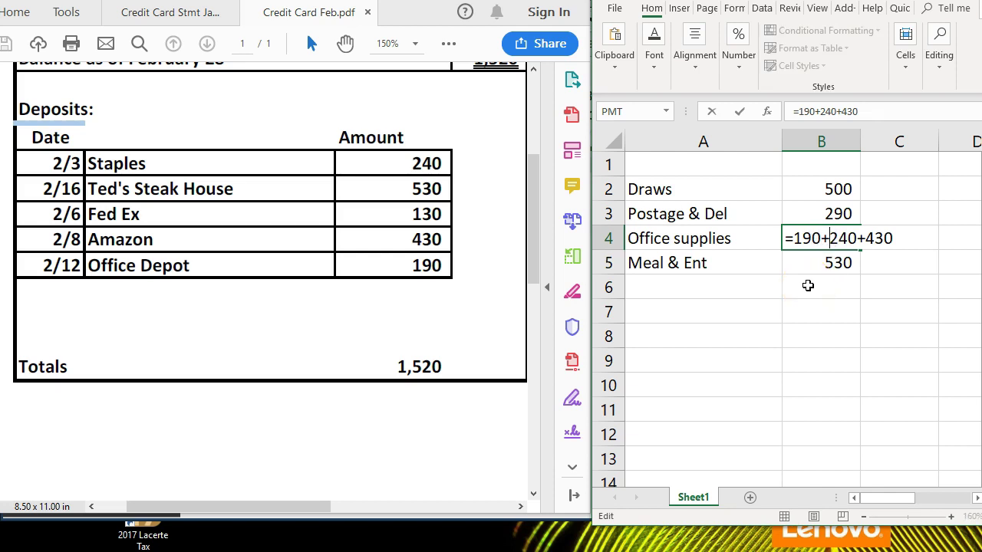
pyautogui.write('+190')
pyautogui.press('Return')
# - Total the category amounts in cell B7 with the formula =SUM(B2:B6)
pyautogui.press('Down')
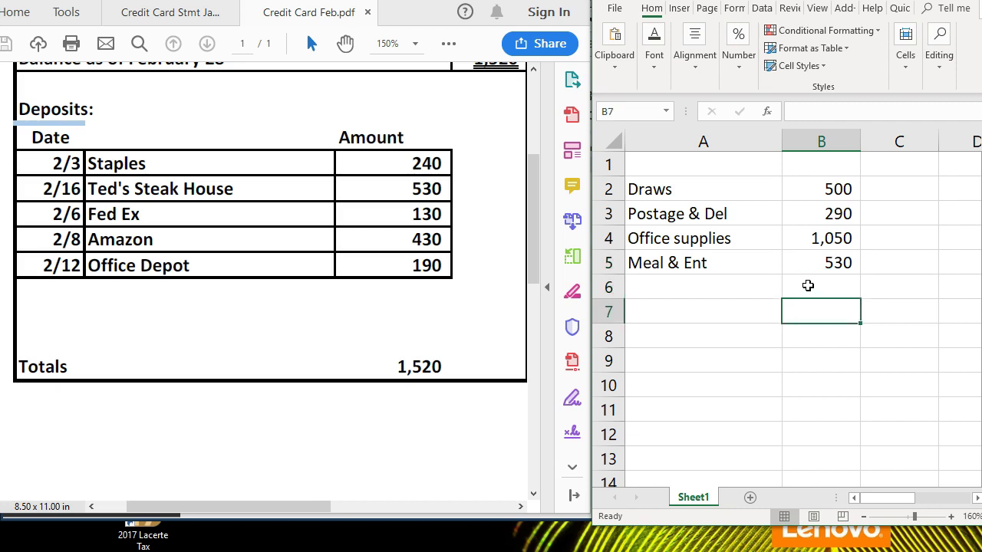
pyautogui.write('=sum(')
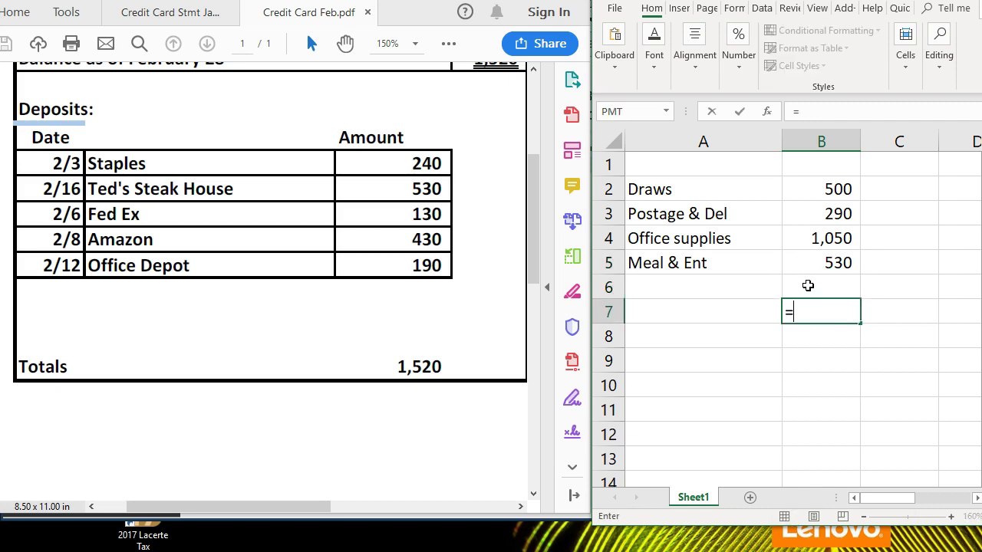
pyautogui.press('Up')
pyautogui.hotkey('shift', 'Up')
pyautogui.hotkey('shift', 'Up')
pyautogui.hotkey('shift', 'Up')
pyautogui.hotkey('shift', 'Up')
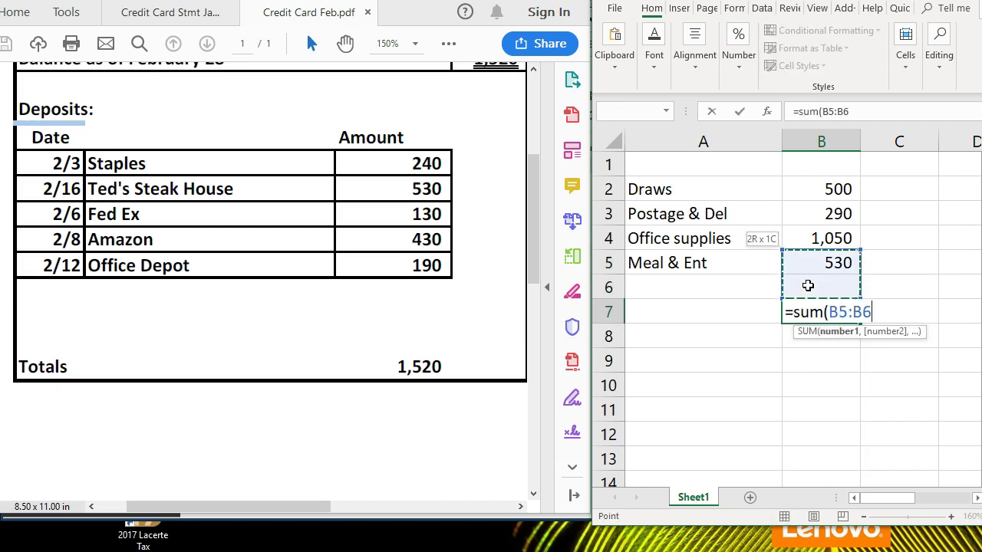
pyautogui.press('Return')
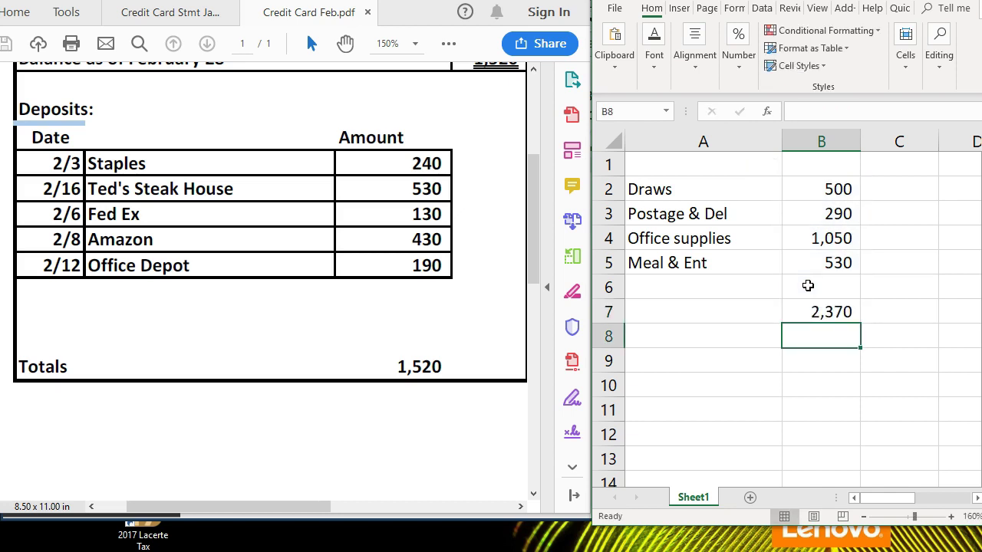
pyautogui.click(706, 312)
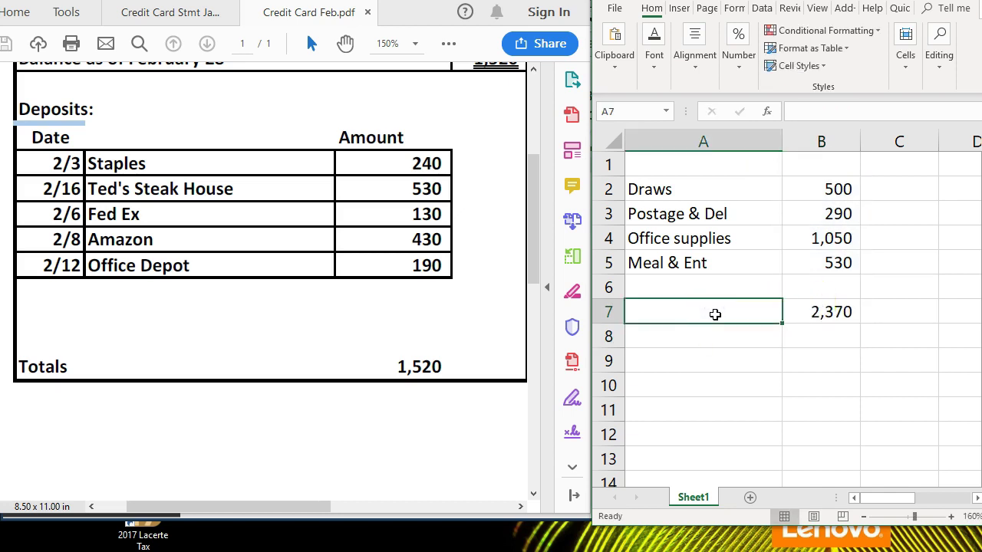
pyautogui.moveTo(707, 189); pyautogui.dragTo(797, 190)
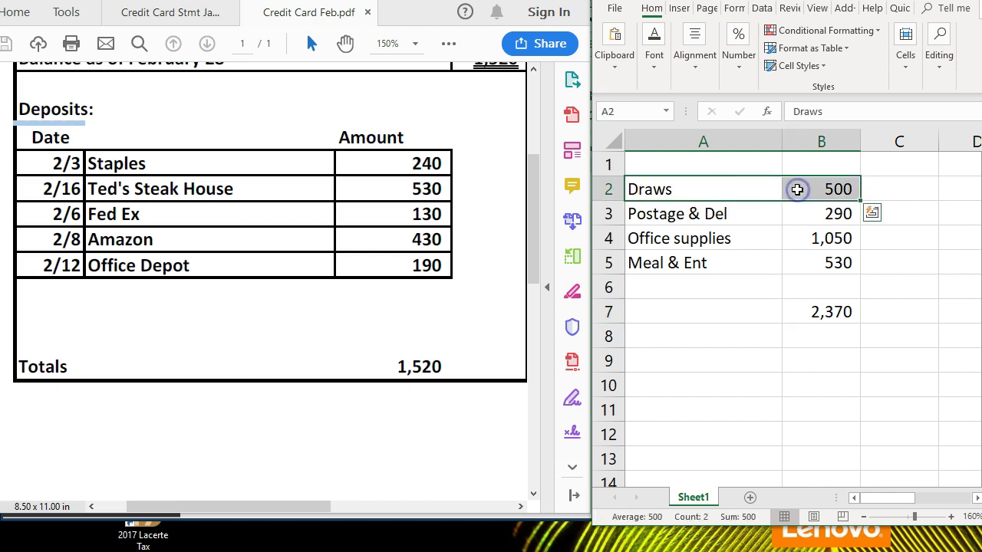
pyautogui.click(797, 307)
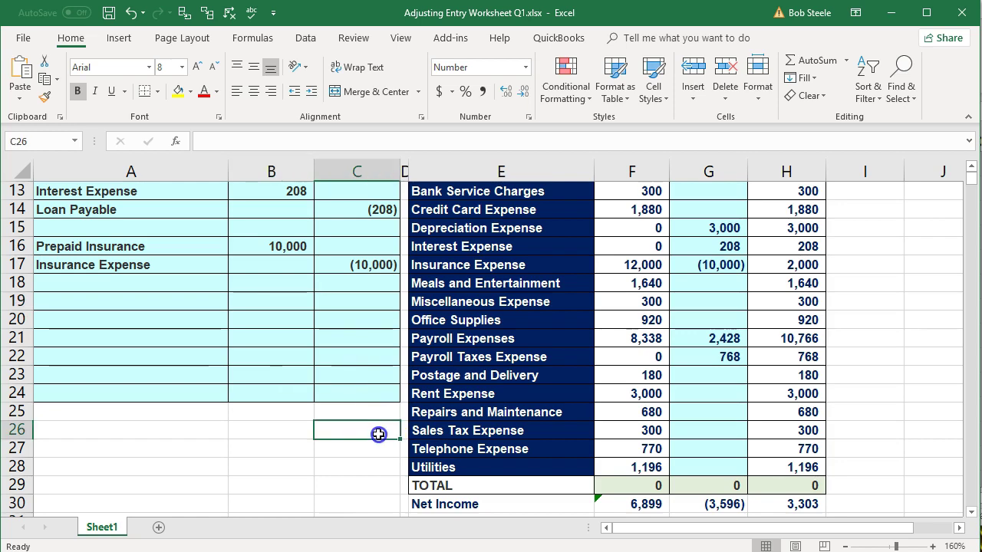
# - In Adjusting Entry Worksheet Q1, fill cell D14 beside the Credit Card Expense account with yellow
pyautogui.scroll(4, 378, 434)
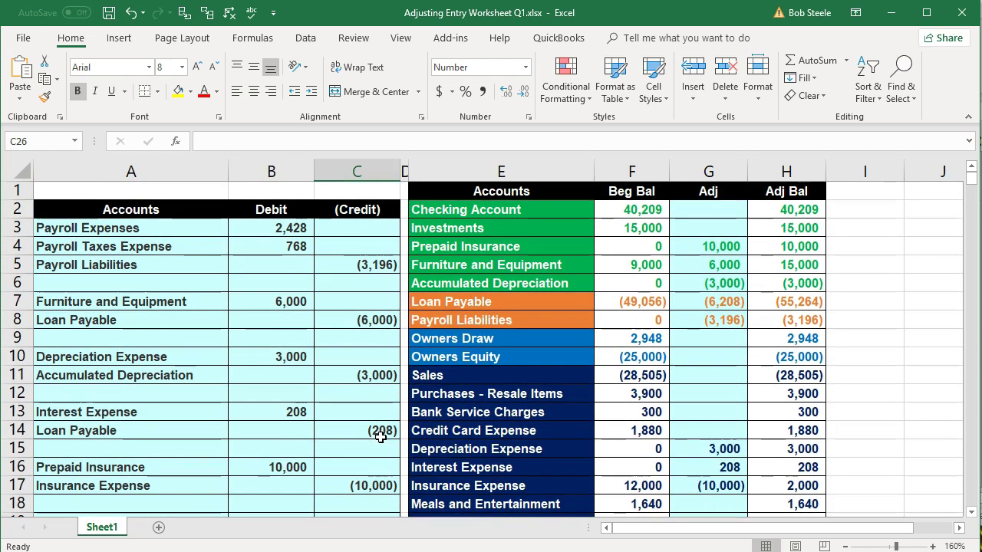
pyautogui.scroll(-3, 380, 437)
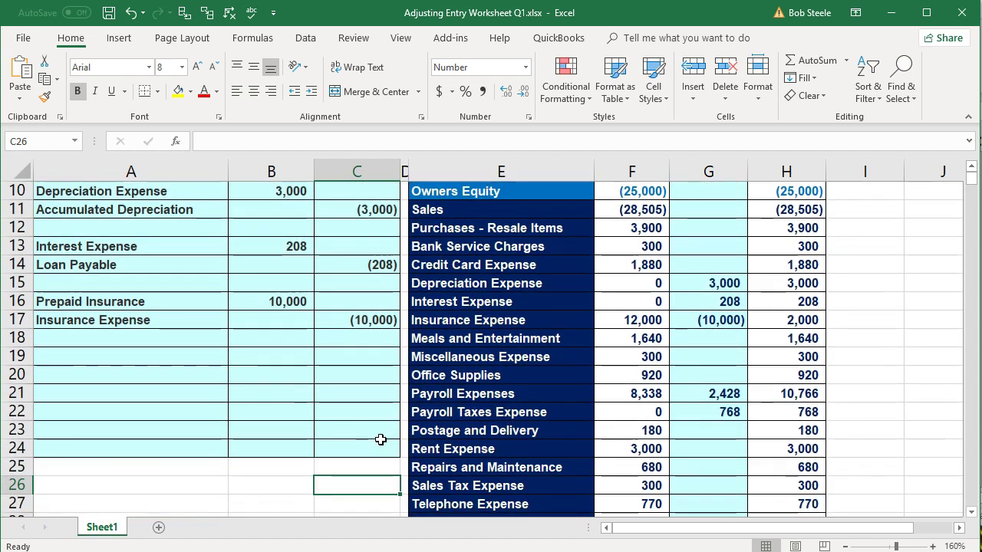
pyautogui.click(526, 260)
pyautogui.click(403, 262)
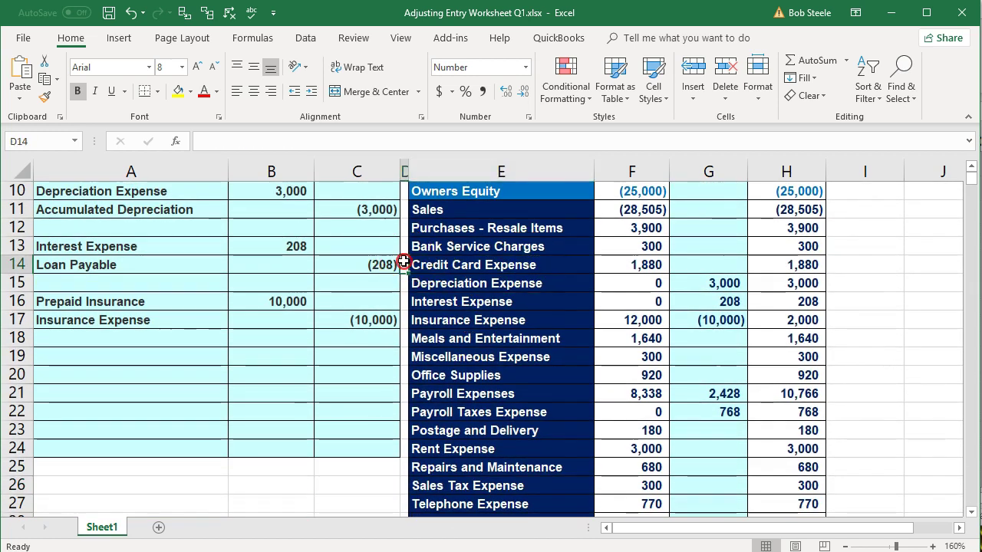
pyautogui.rightClick(403, 262)
pyautogui.click(452, 227)
pyautogui.click(477, 299)
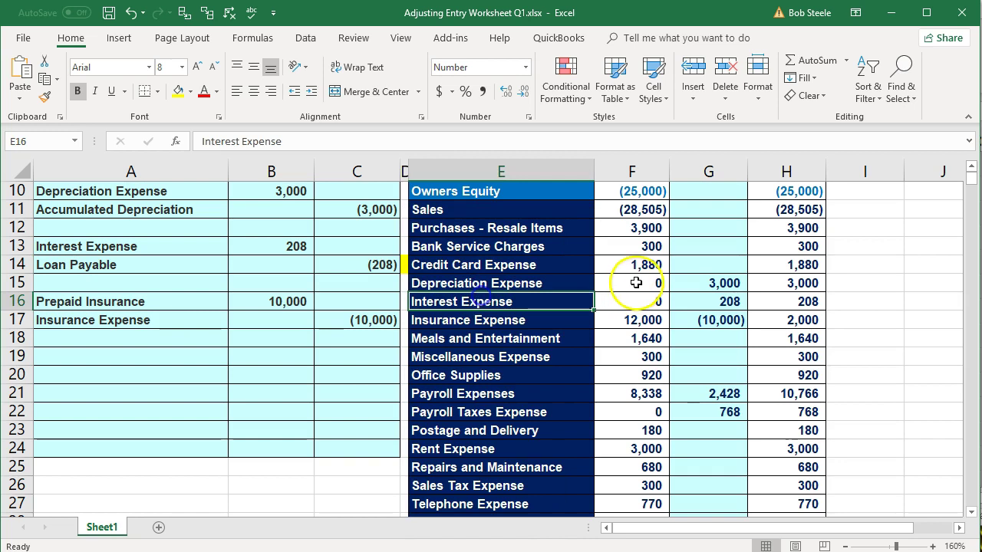
# - Compare the Credit Card Expense balance in the worksheet with the Transactions by Account report in QuickBooks
pyautogui.click(631, 265)
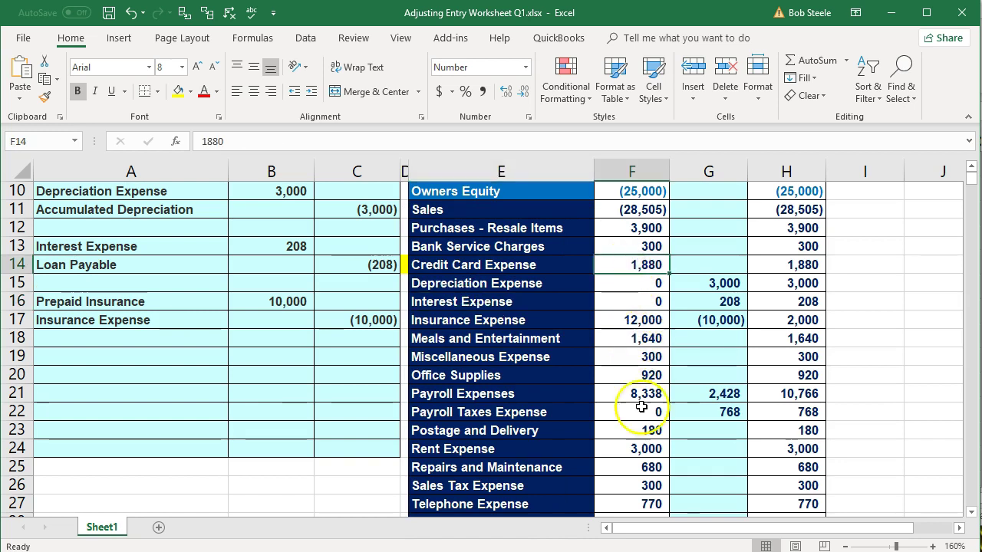
pyautogui.hotkey('alt', 'Tab')
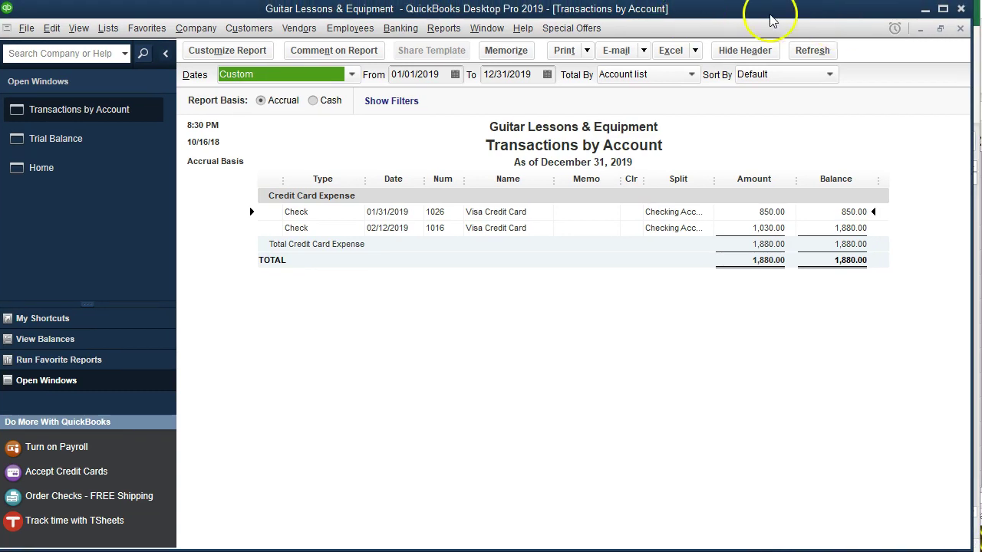
pyautogui.hotkey('alt', 'Tab')
pyautogui.moveTo(773, 0); pyautogui.dragTo(773, 11)
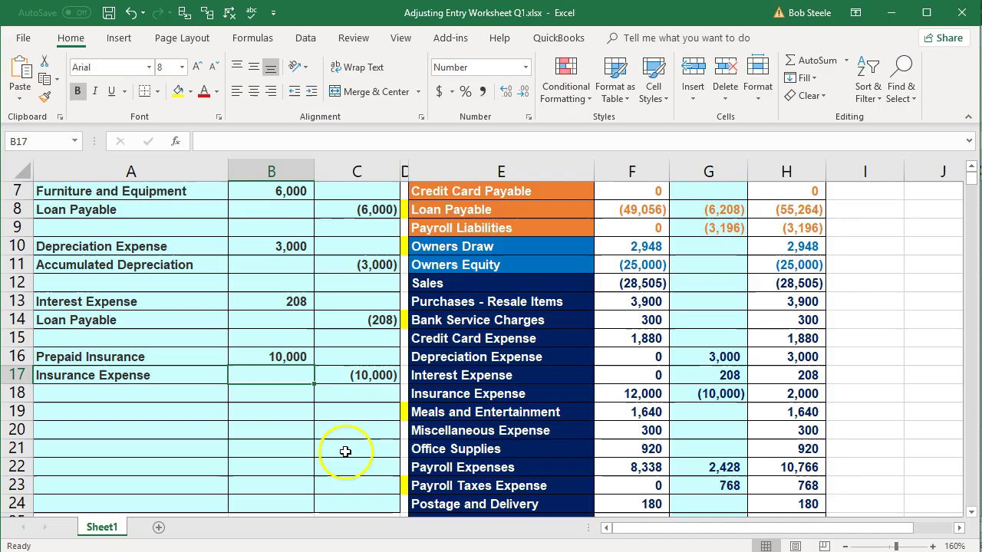
pyautogui.click(344, 451)
pyautogui.scroll(1, 379, 350)
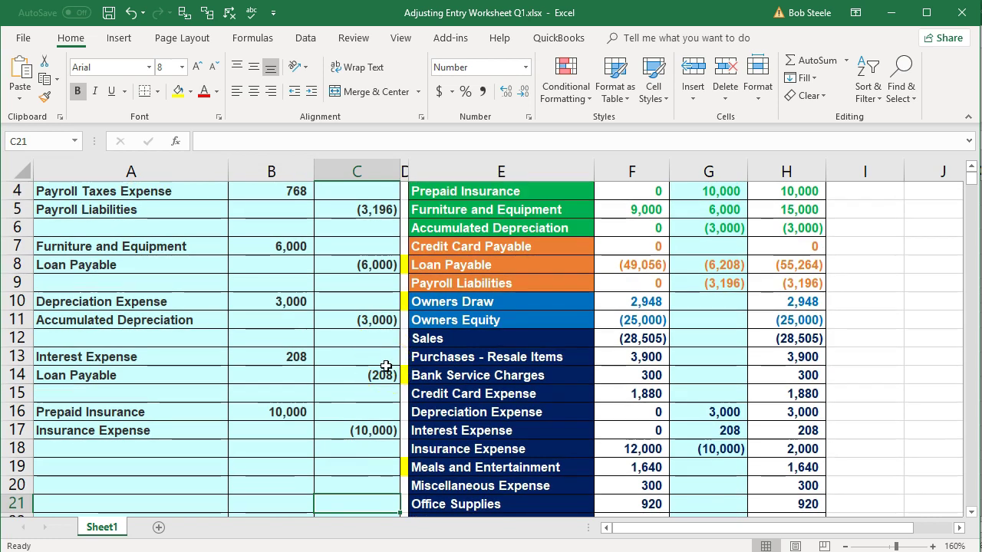
pyautogui.scroll(1, 385, 366)
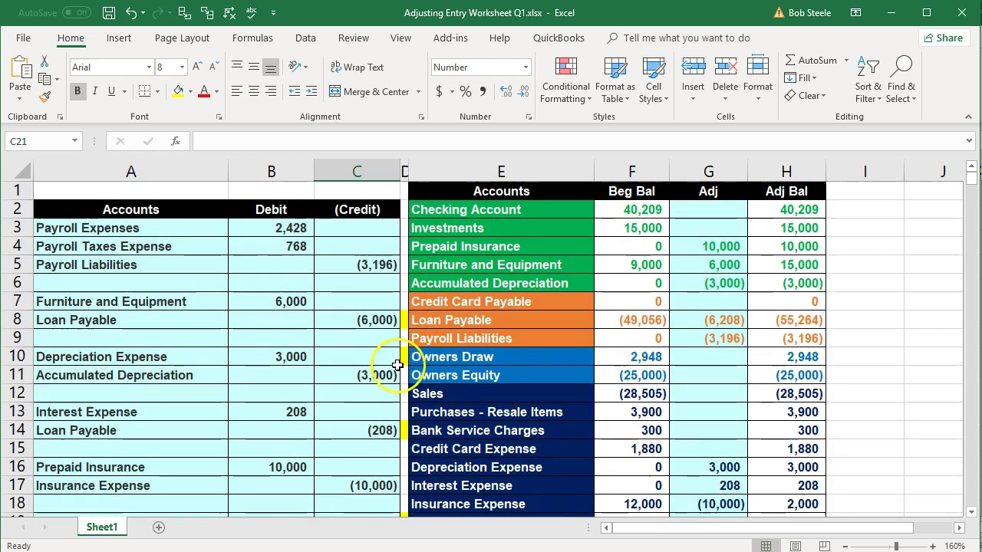
pyautogui.scroll(-1, 395, 399)
pyautogui.scroll(-1, 397, 400)
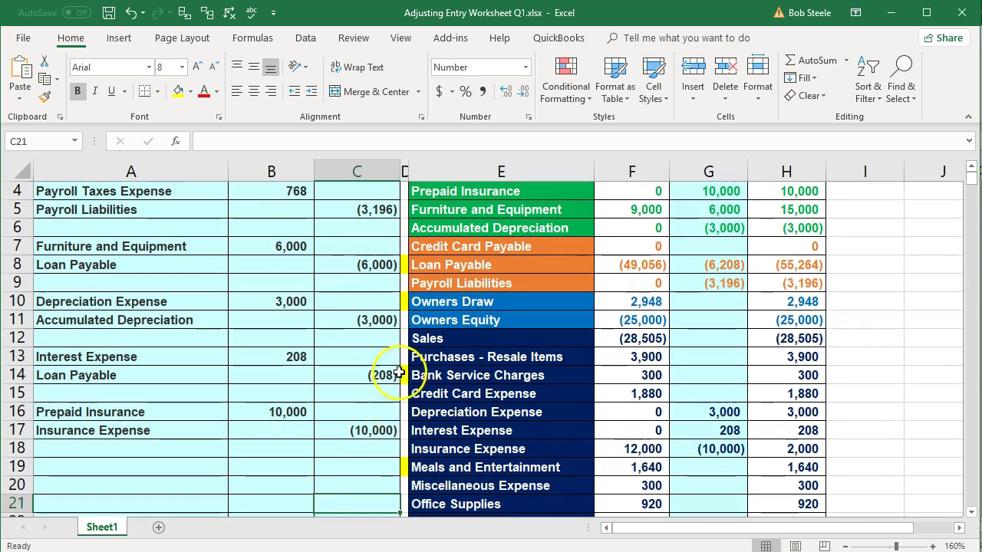
# - Copy the Owners Draw account name into A19 of the adjusting entries and enter a debit of 500 in B19
pyautogui.click(444, 302)
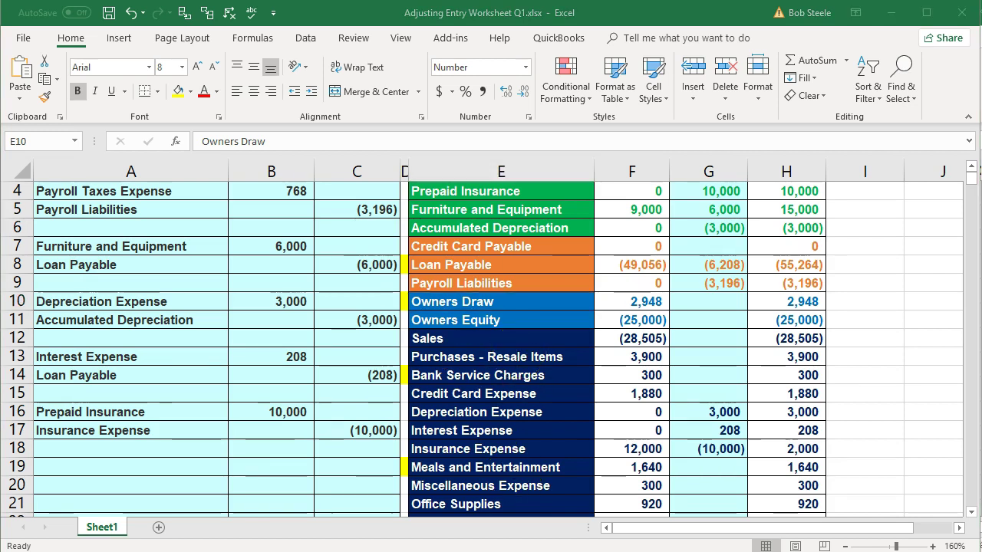
pyautogui.moveTo(311, 522)
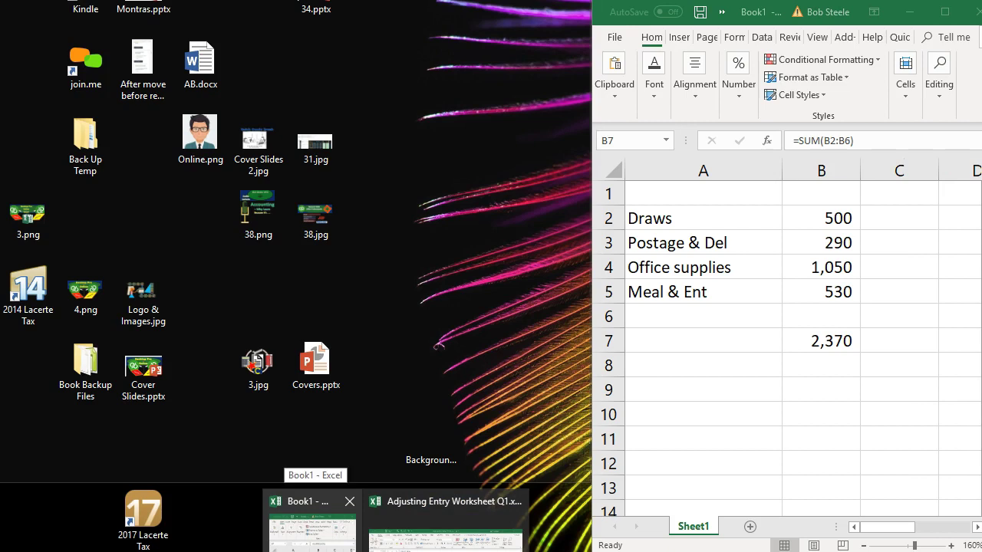
pyautogui.click(444, 529)
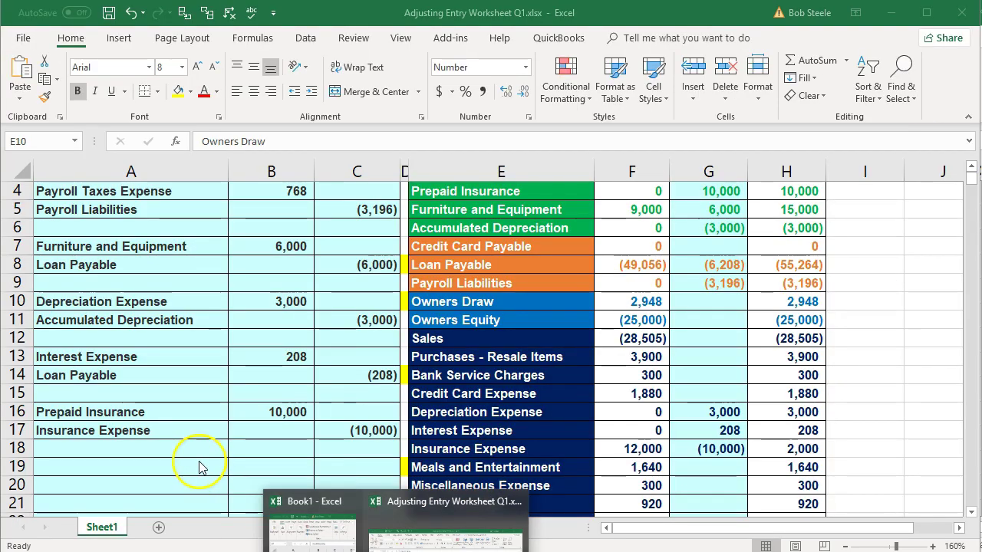
pyautogui.rightClick(475, 306)
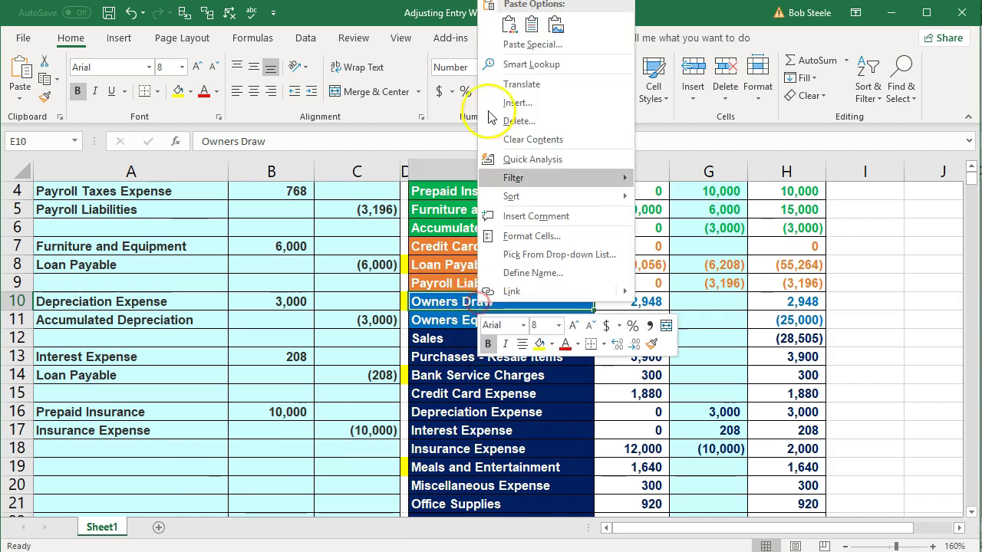
pyautogui.hotkey('ctrl', 'c')
pyautogui.scroll(-1, 92, 391)
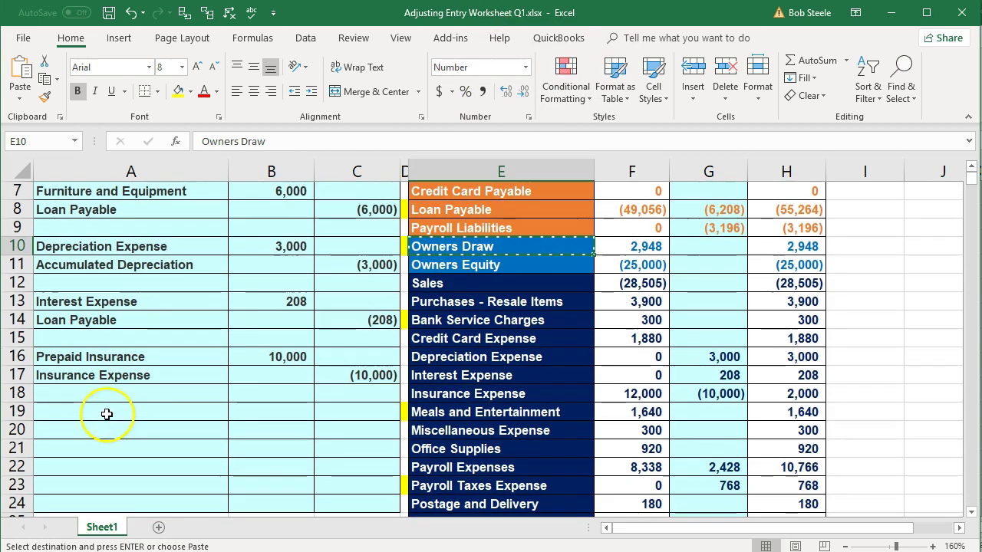
pyautogui.rightClick(103, 411)
pyautogui.click(157, 151)
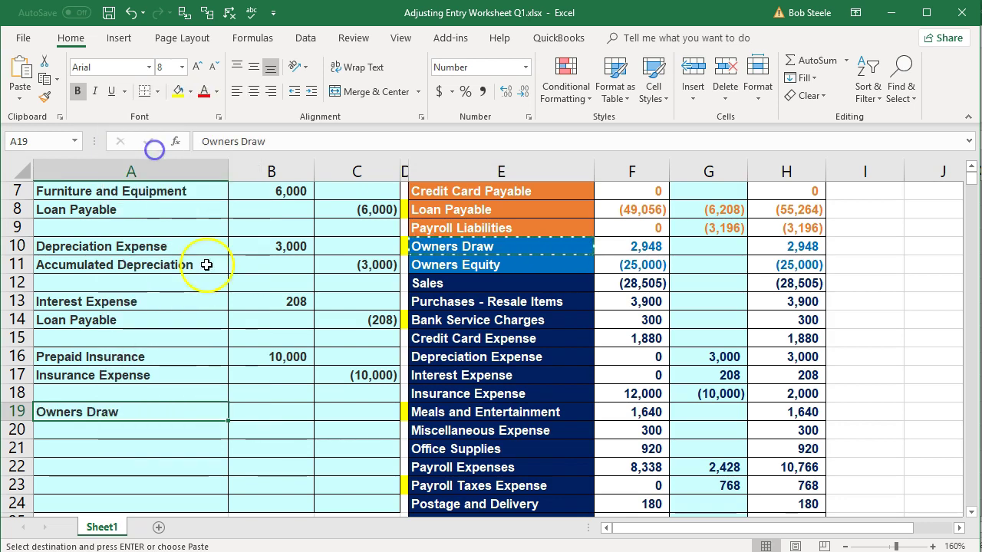
pyautogui.click(271, 411)
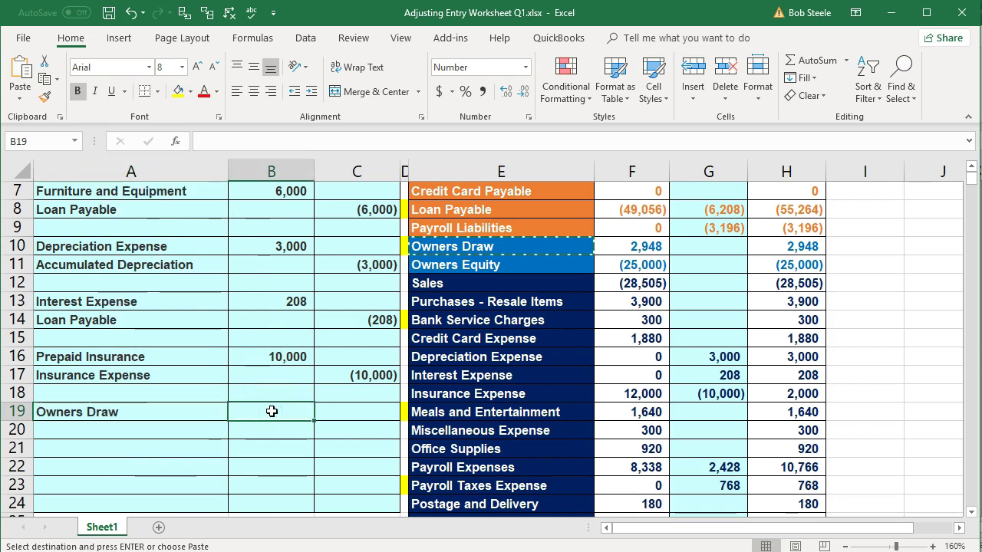
pyautogui.write('500')
pyautogui.press('Return')
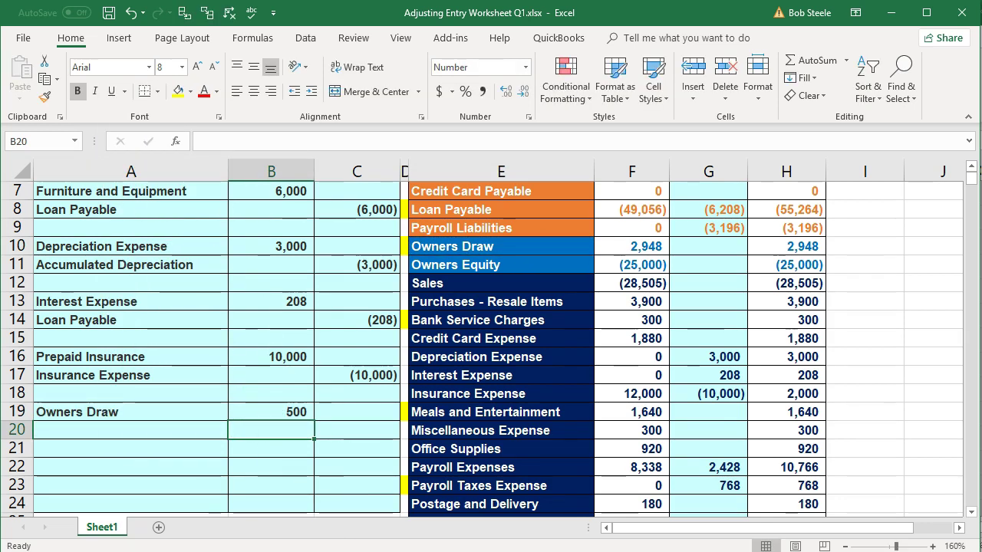
# - Fill cell D24 beside the Postage and Delivery account with yellow
pyautogui.moveTo(311, 529)
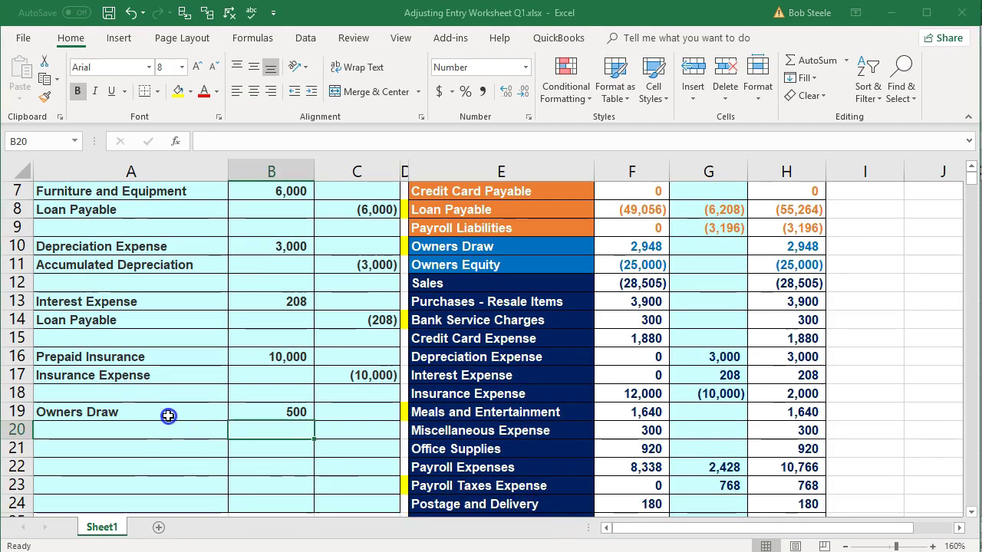
pyautogui.click(469, 412)
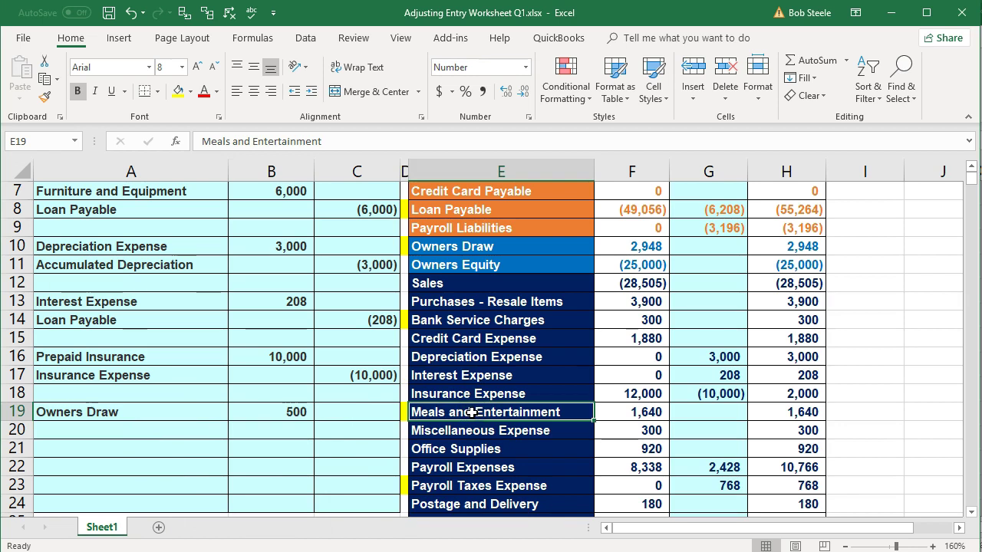
pyautogui.scroll(-1, 460, 412)
pyautogui.click(403, 449)
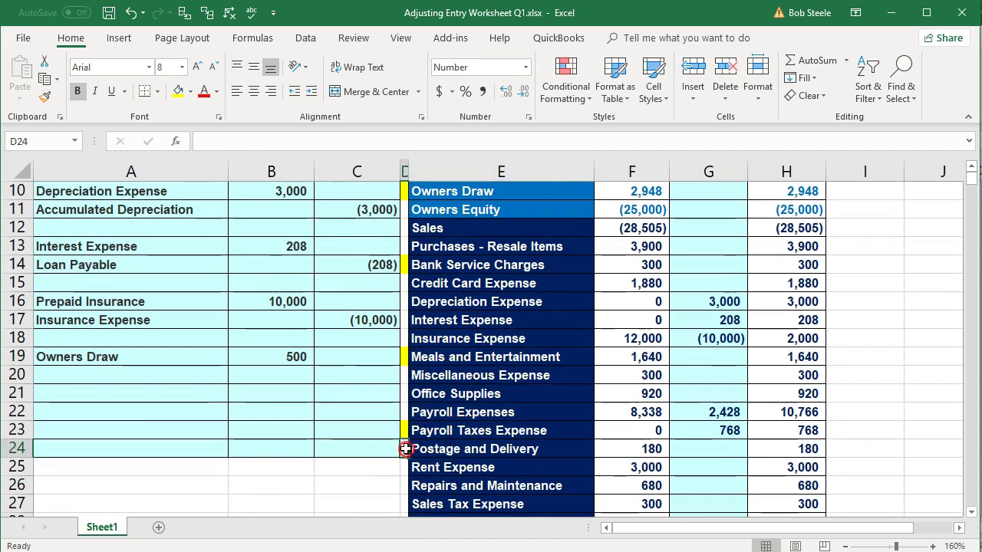
pyautogui.rightClick(403, 448)
pyautogui.press('Escape')
# - Copy the Postage and Delivery account name into A20 of the adjusting entries and enter a debit of 290 in B20
pyautogui.click(470, 449)
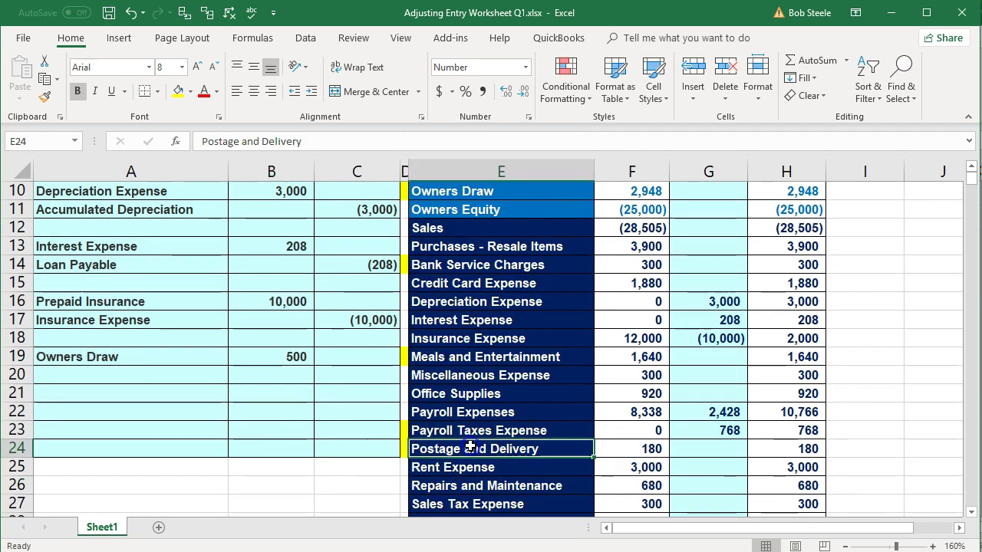
pyautogui.rightClick(470, 449)
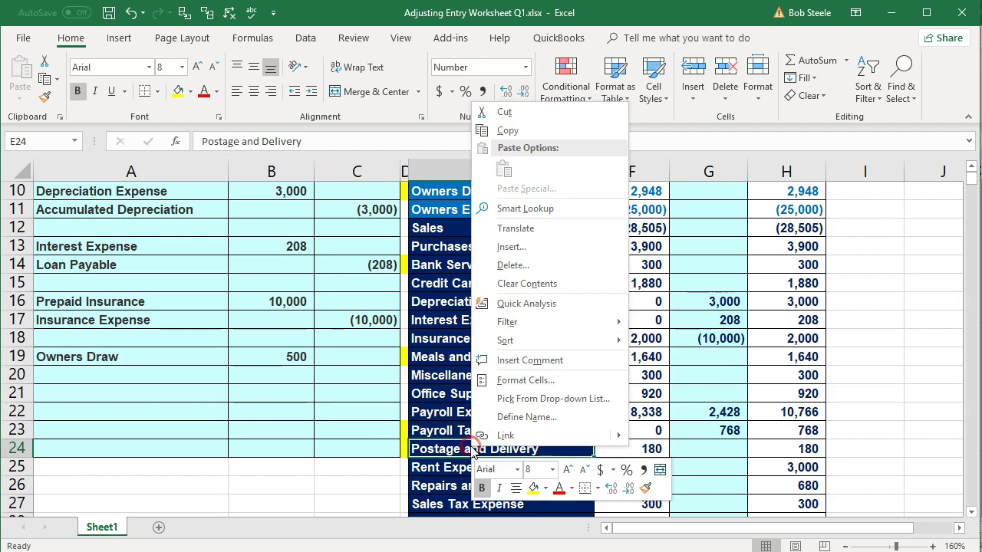
pyautogui.click(526, 132)
pyautogui.click(159, 373)
pyautogui.rightClick(159, 374)
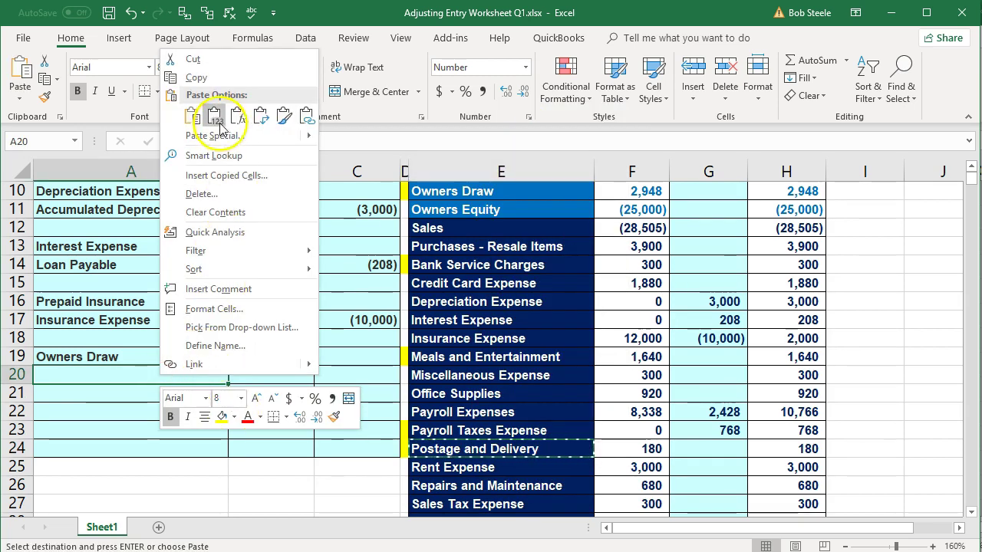
pyautogui.press('Escape')
pyautogui.hotkey('ctrl', 'v')
pyautogui.click(292, 376)
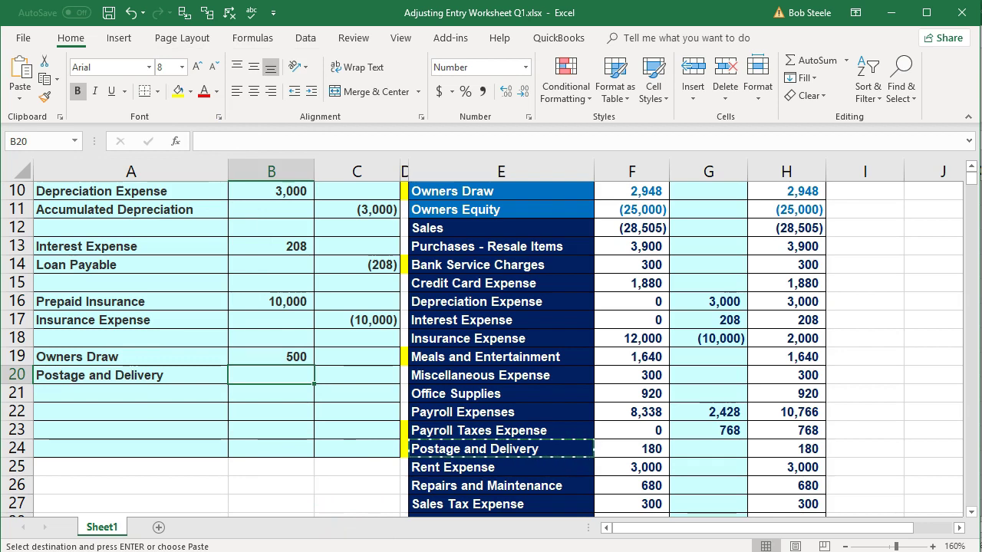
pyautogui.moveTo(395, 551)
pyautogui.moveTo(312, 533)
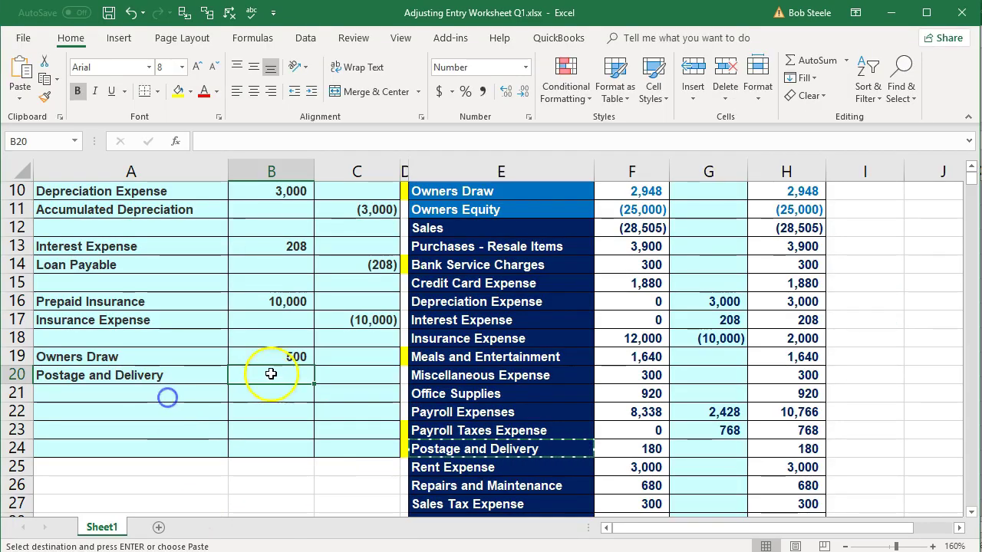
pyautogui.write('290')
pyautogui.press('Return')
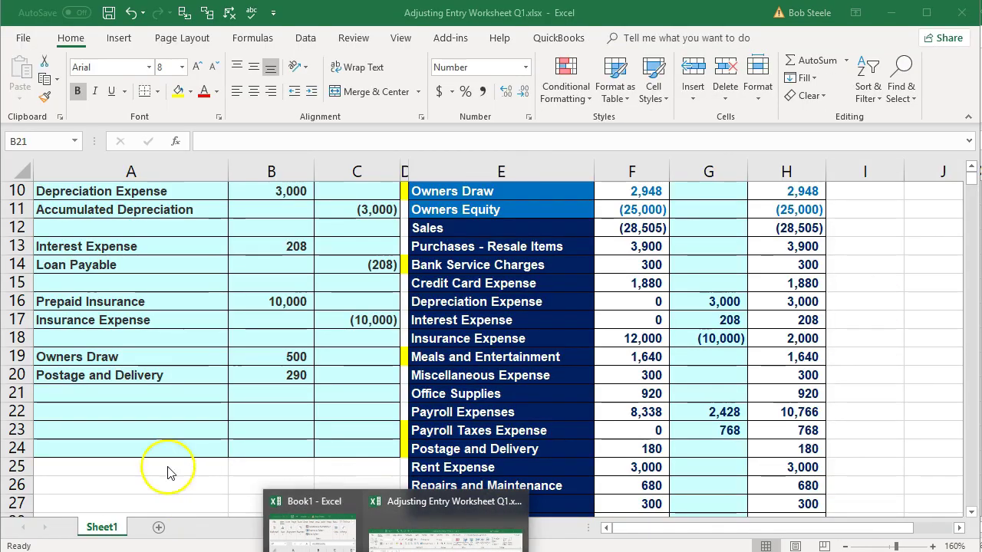
# - Fill cell D21 beside the Office Supplies account with yellow
pyautogui.click(404, 392)
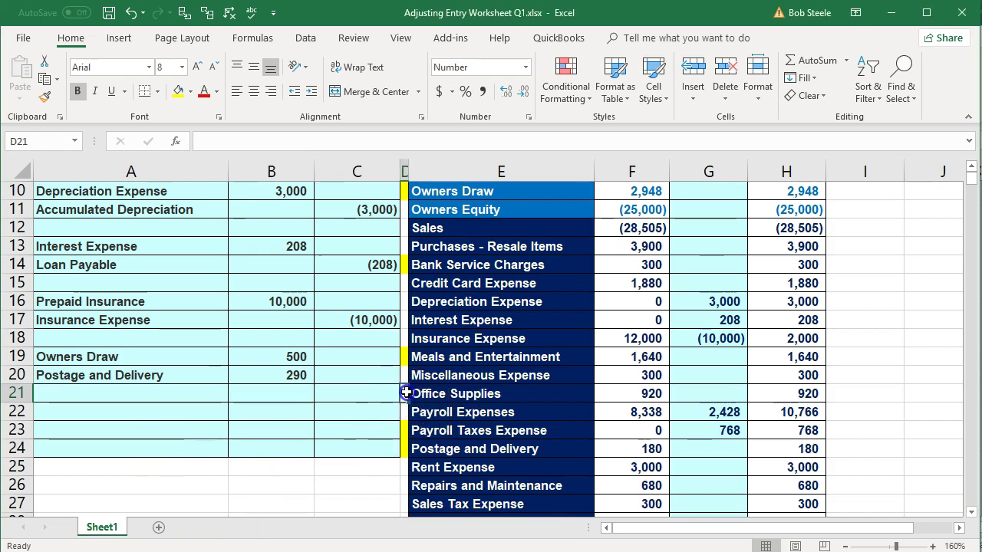
pyautogui.rightClick(405, 393)
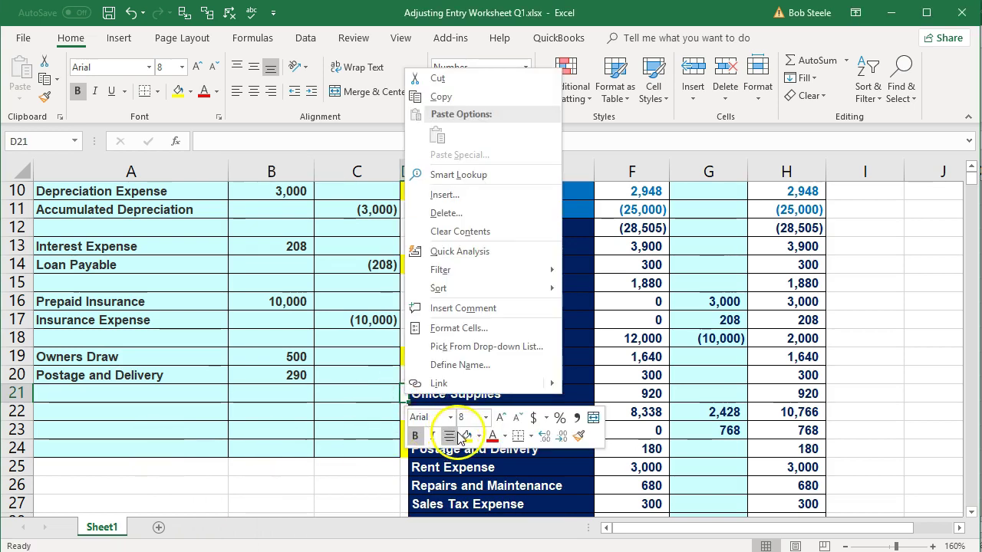
pyautogui.press('Escape')
pyautogui.click(336, 398)
# - Copy the Office Supplies account name into A21 and enter its 1050 debit from the Book1 breakdown in B21
pyautogui.rightClick(458, 394)
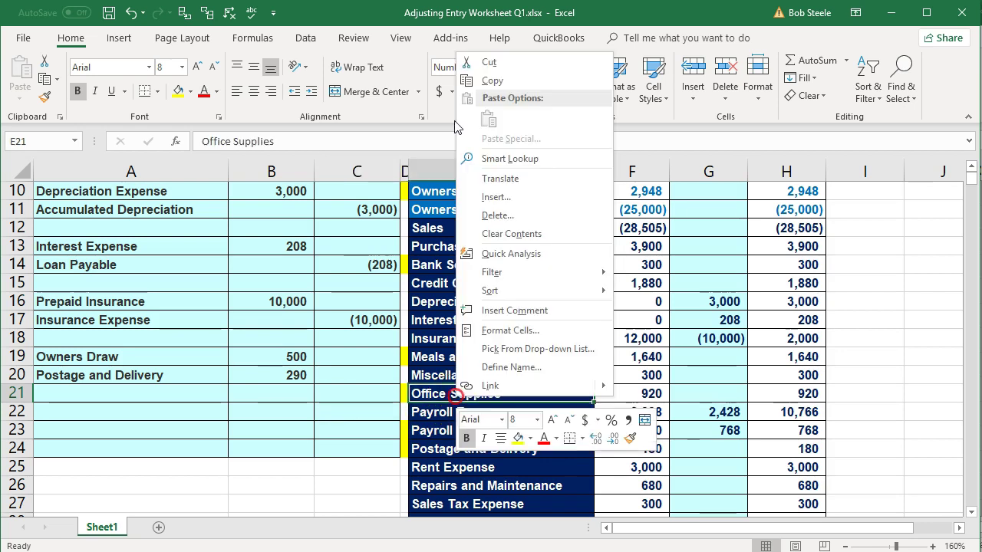
pyautogui.click(490, 80)
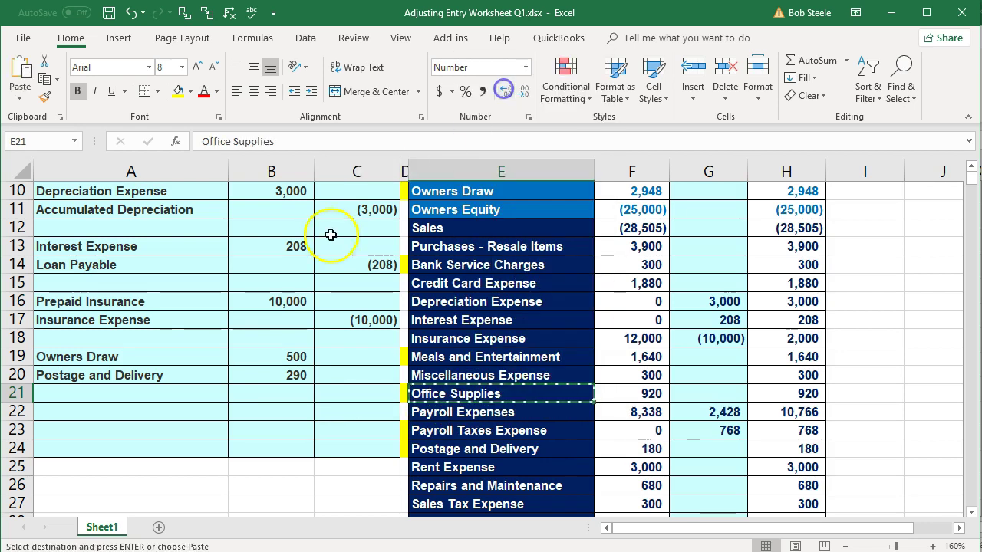
pyautogui.click(182, 351)
pyautogui.rightClick(138, 396)
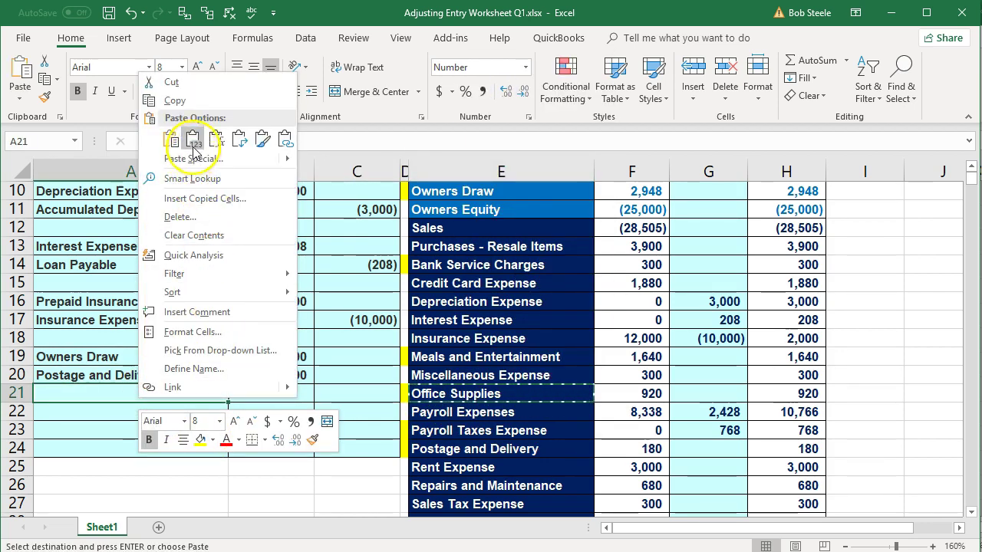
pyautogui.click(170, 138)
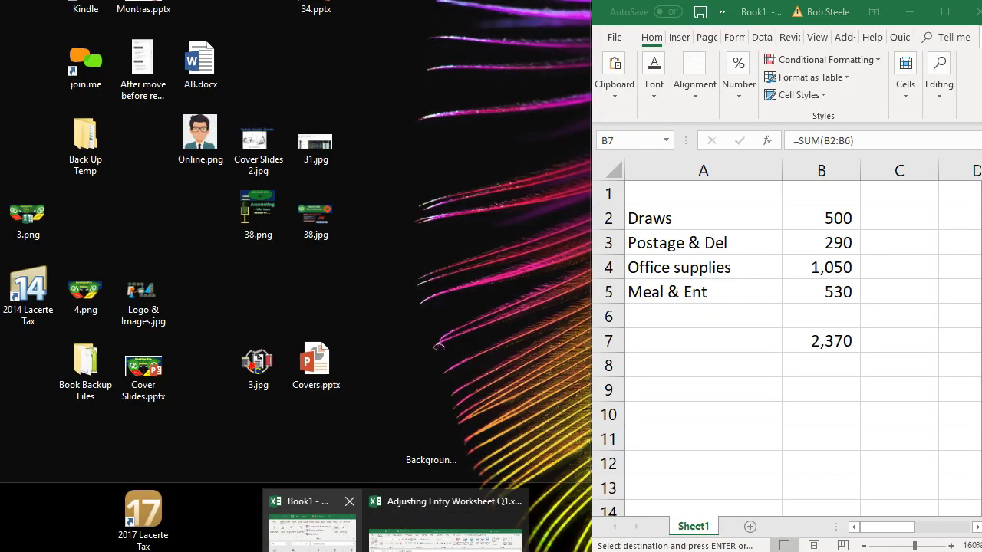
pyautogui.moveTo(311, 529)
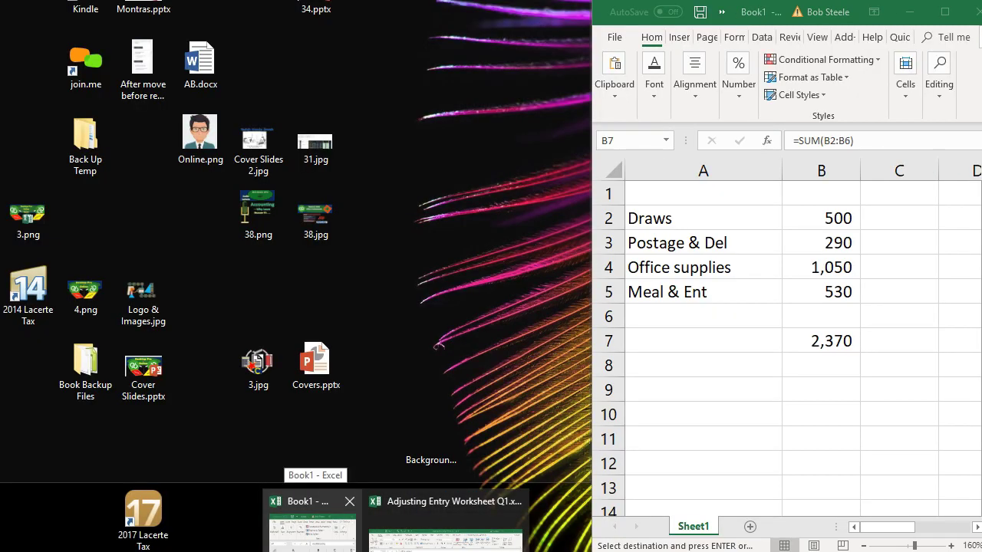
pyautogui.click(445, 537)
pyautogui.click(274, 386)
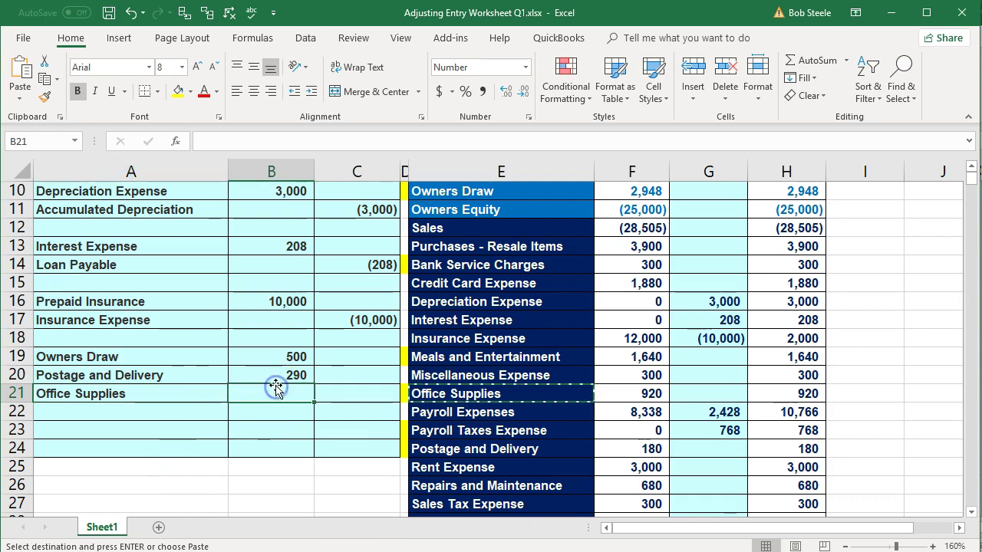
pyautogui.write('1050')
pyautogui.press('Return')
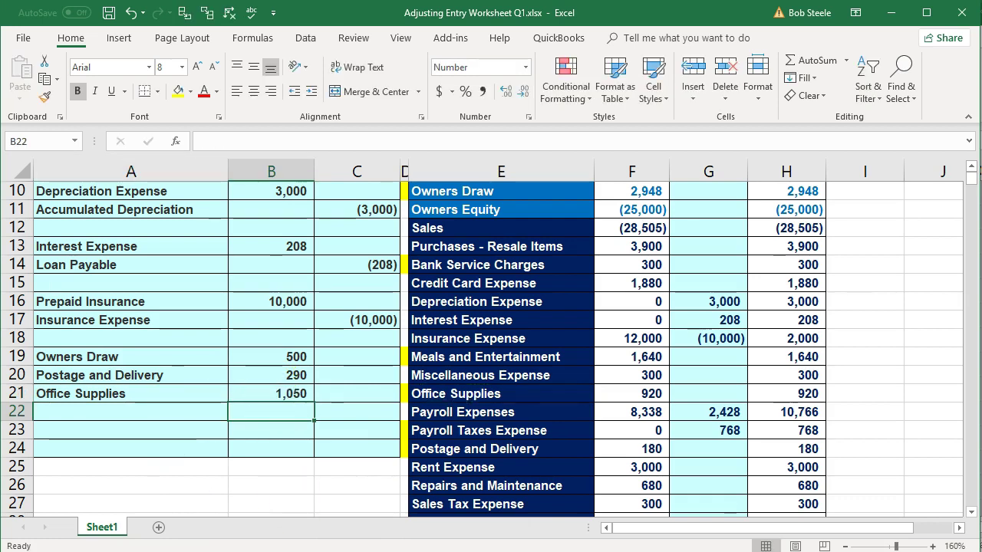
# - Copy the Meals and Entertainment account name into A22 and enter its 530 debit from the Book1 breakdown in B22
pyautogui.moveTo(310, 529)
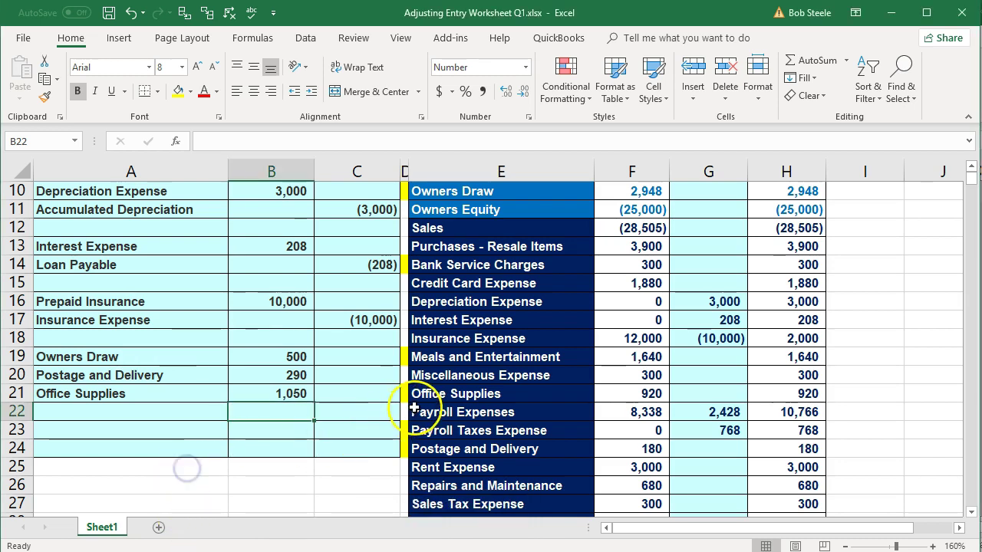
pyautogui.click(421, 357)
pyautogui.rightClick(437, 358)
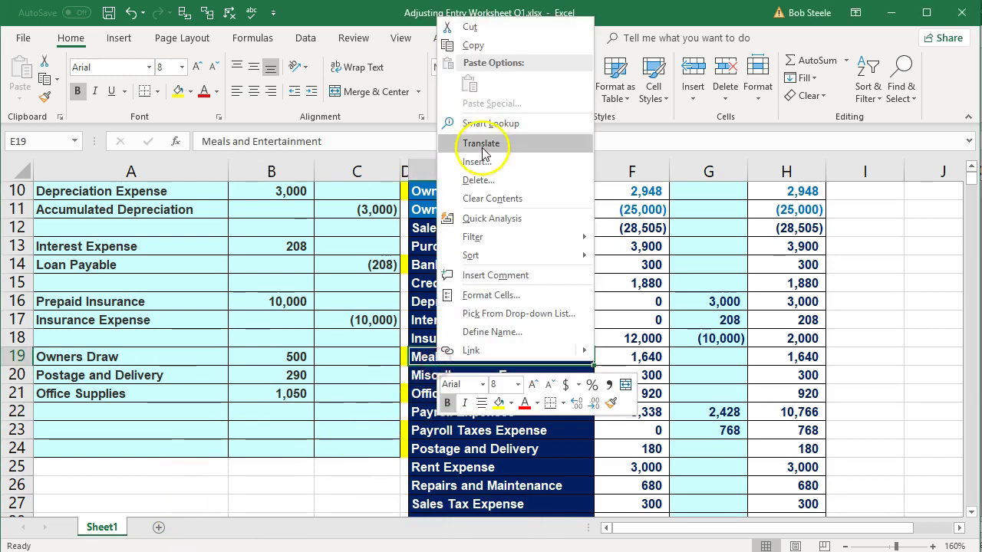
pyautogui.click(473, 45)
pyautogui.rightClick(128, 410)
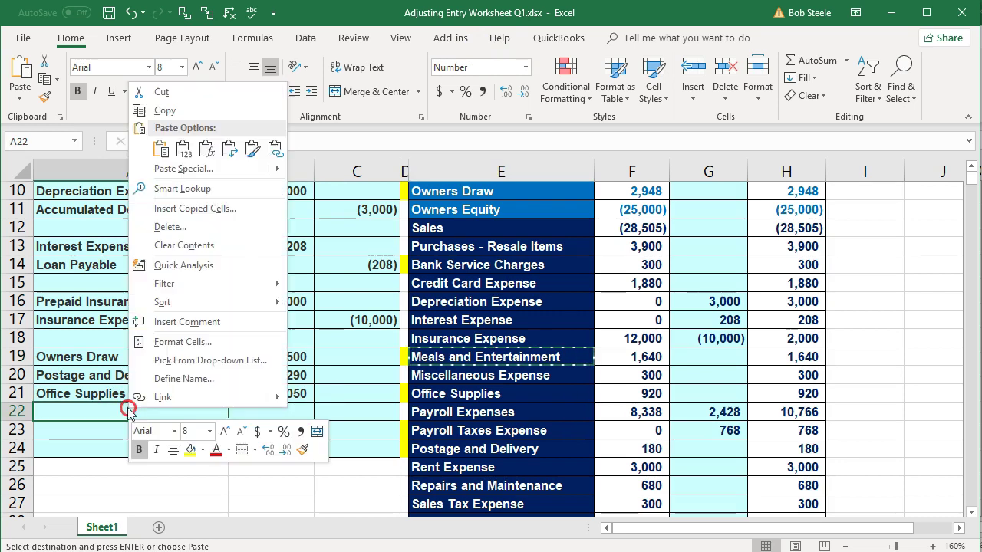
pyautogui.click(183, 148)
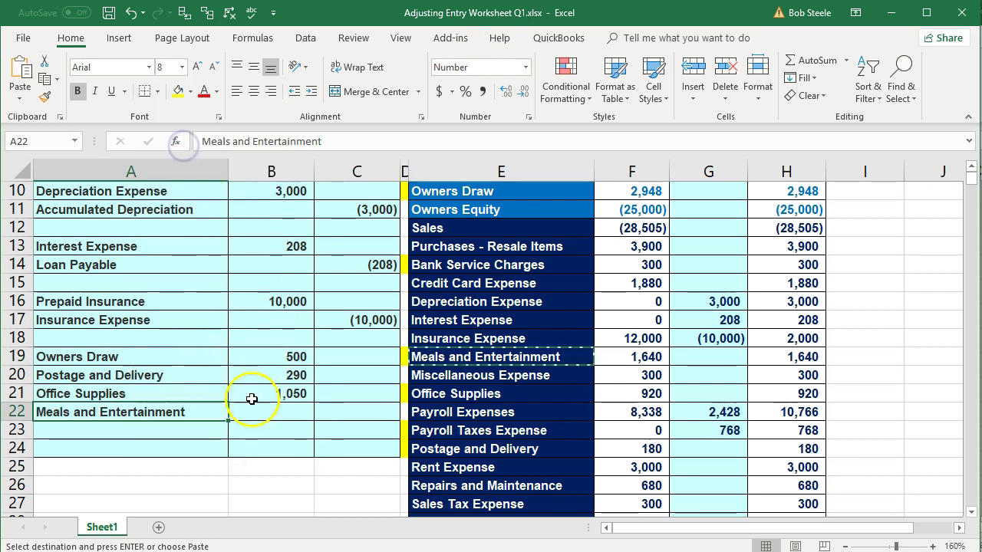
pyautogui.click(276, 406)
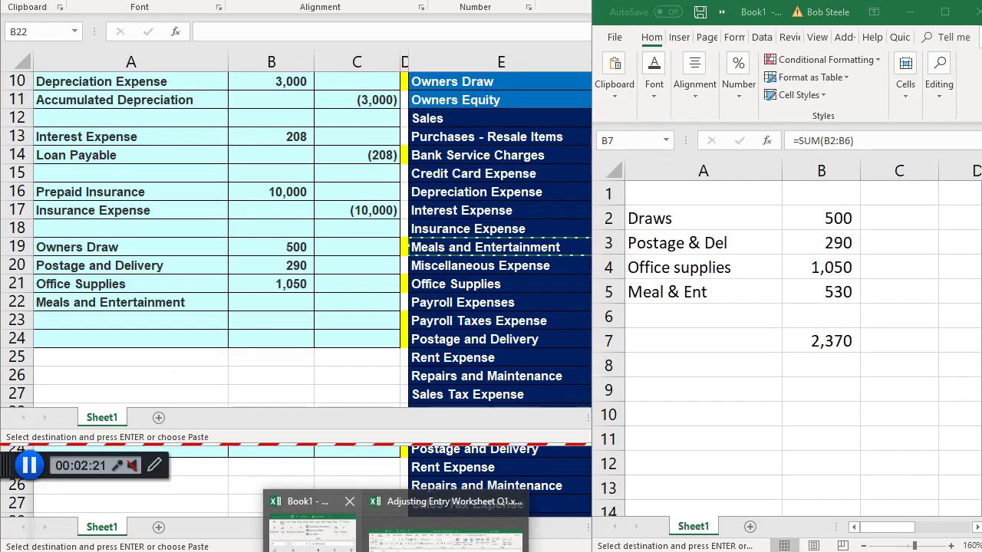
pyautogui.moveTo(311, 525)
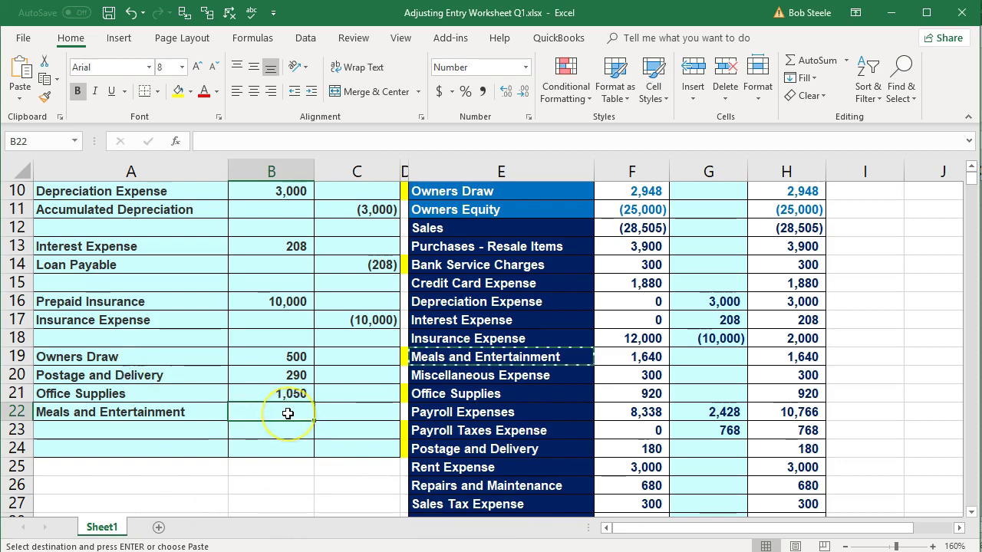
pyautogui.write('530')
pyautogui.press('Return')
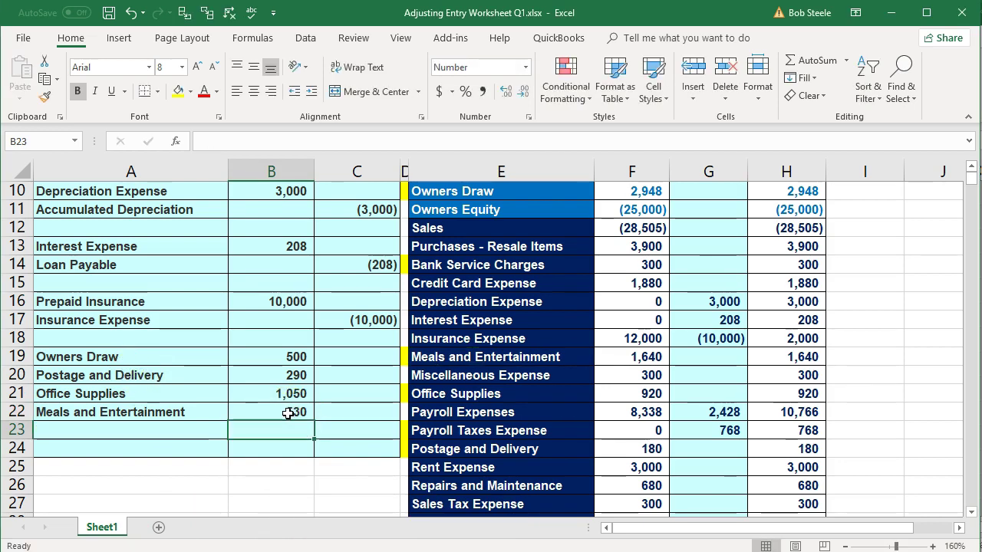
# - Check the total of the debits in B19:B22, and copy Credit Card Expense into A23 with a credit of -1880 in C23
pyautogui.click(255, 441)
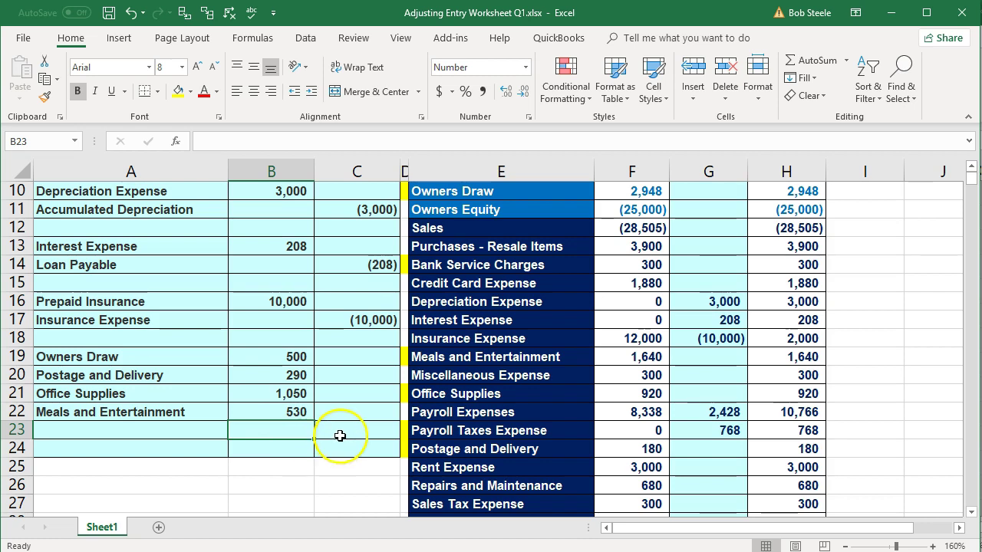
pyautogui.moveTo(259, 357); pyautogui.dragTo(258, 407)
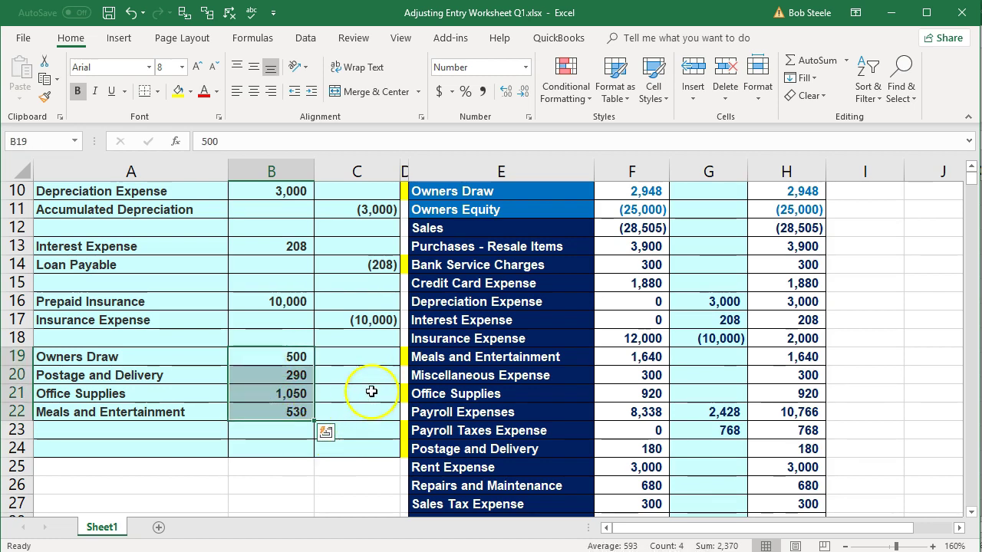
pyautogui.click(477, 283)
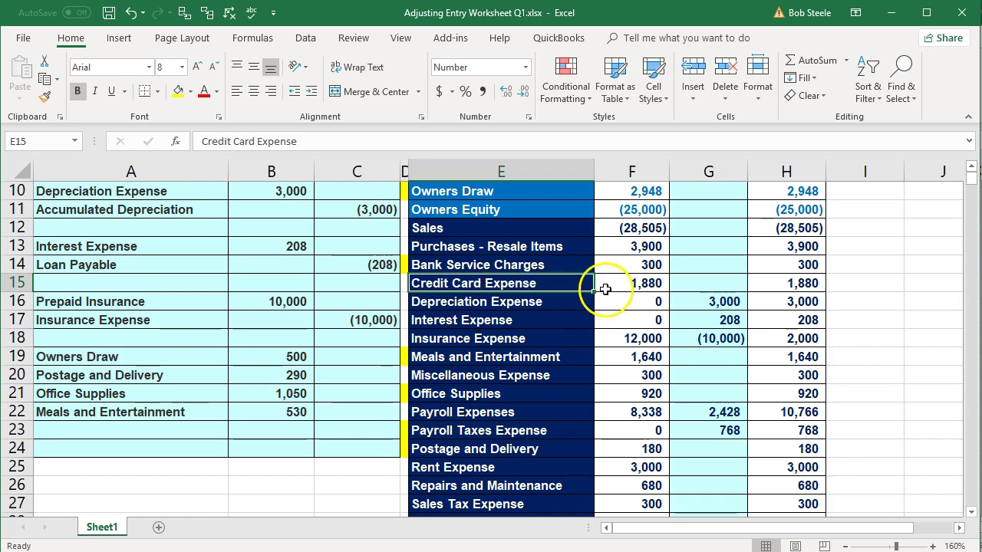
pyautogui.rightClick(553, 281)
pyautogui.click(577, 303)
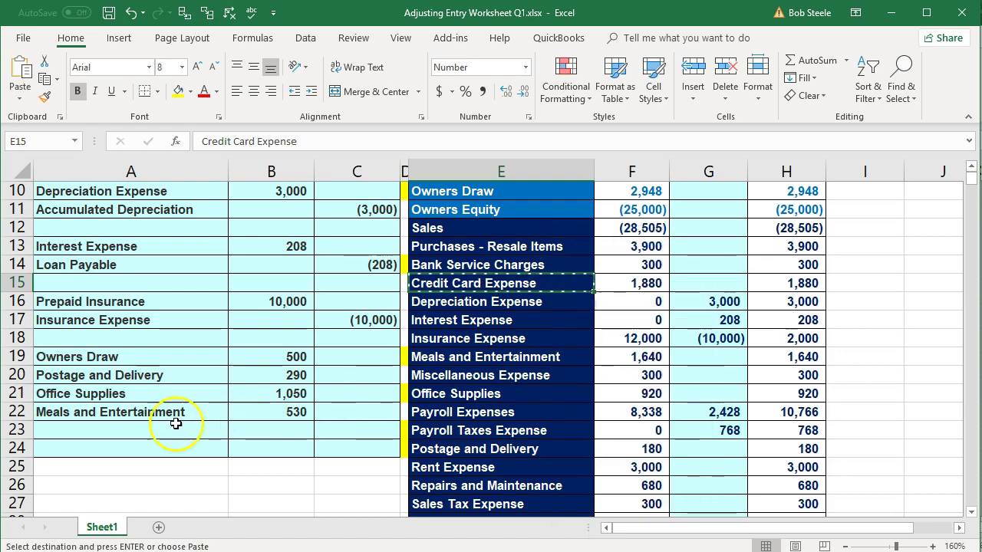
pyautogui.click(137, 435)
pyautogui.rightClick(137, 434)
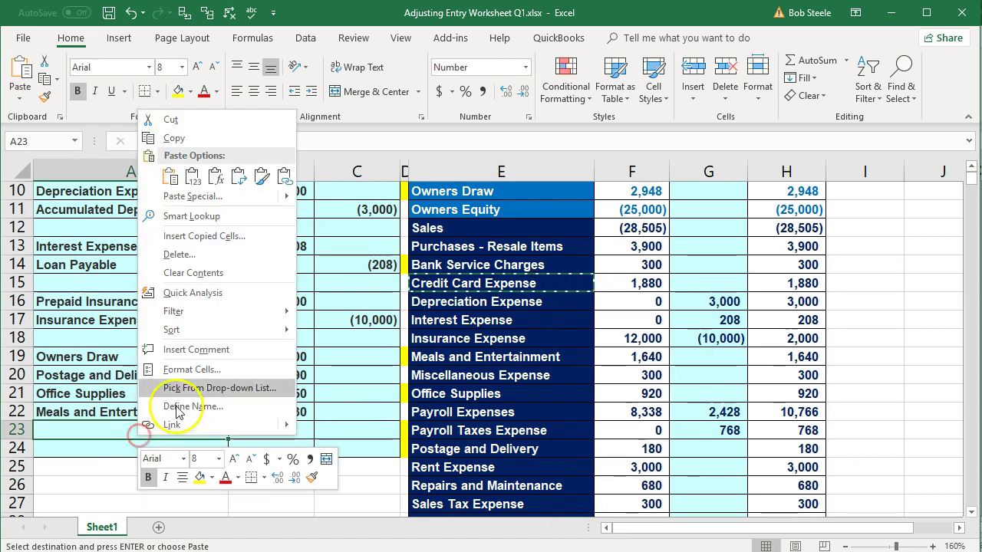
pyautogui.click(192, 175)
pyautogui.click(336, 435)
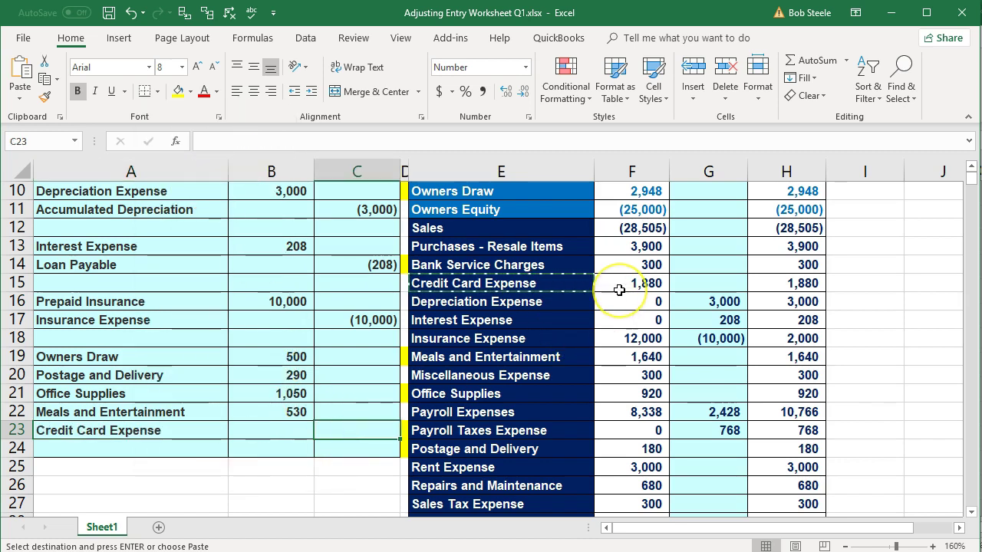
pyautogui.write('-188')
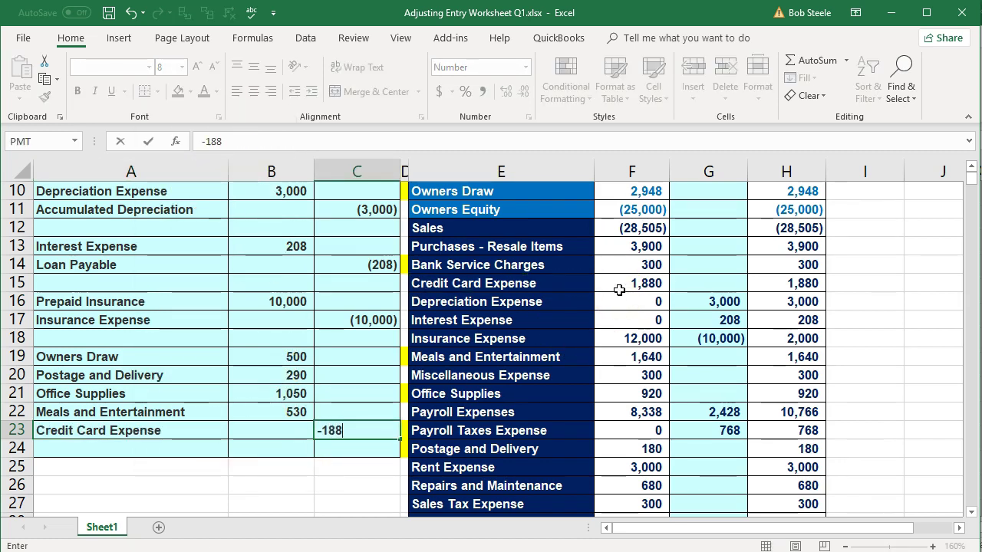
pyautogui.write('0')
pyautogui.press('Return')
# - Compare the sum of the debits in B19:B22 with the credit in C23 and check the balance of B19:C23
pyautogui.moveTo(291, 356); pyautogui.dragTo(287, 411)
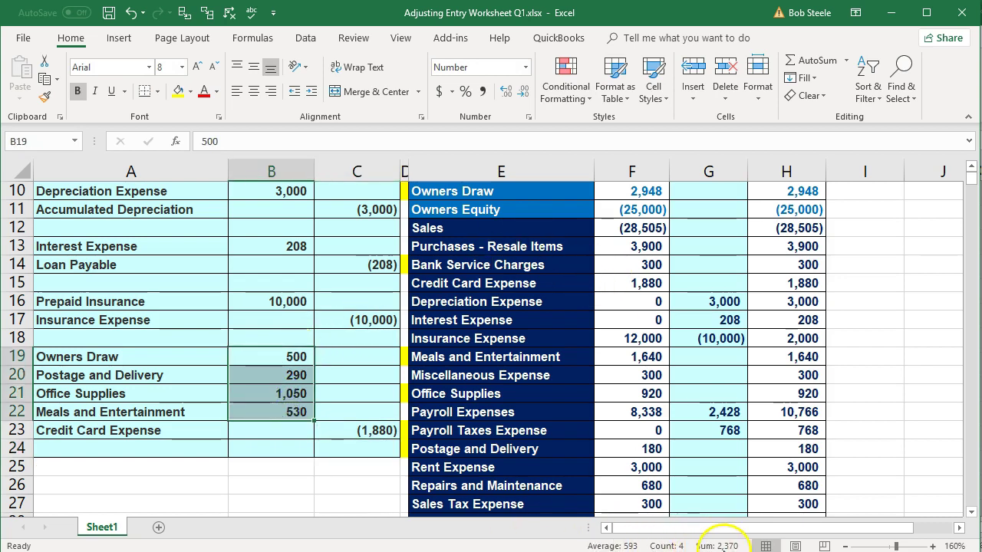
pyautogui.click(357, 431)
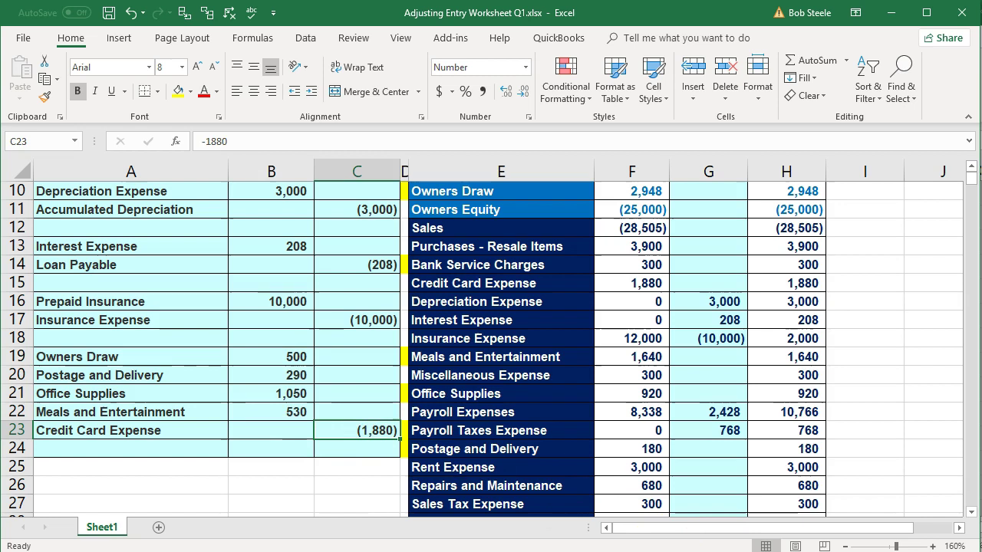
pyautogui.moveTo(291, 356); pyautogui.dragTo(339, 421)
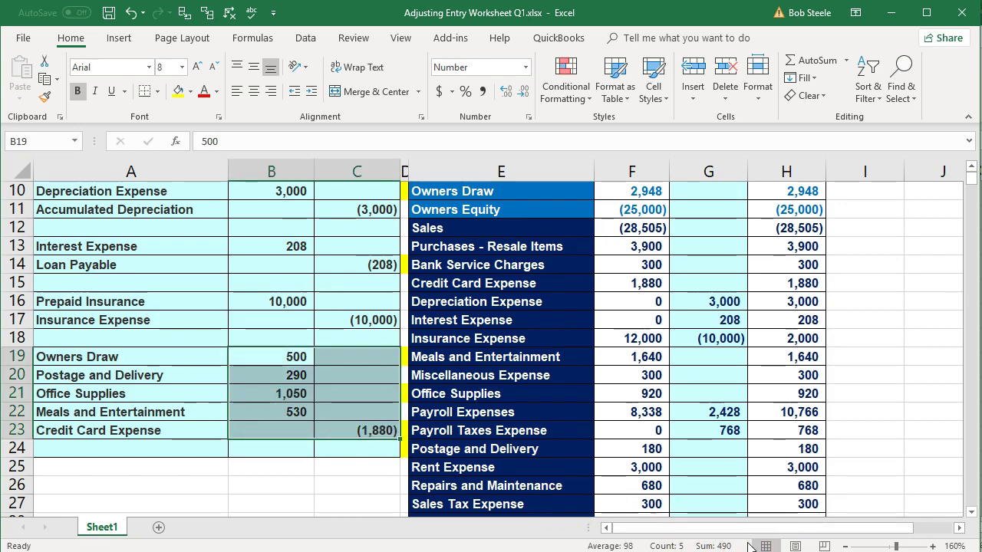
# - Enter a balancing credit in C24 as the negative SUM of B19:C23
pyautogui.click(378, 450)
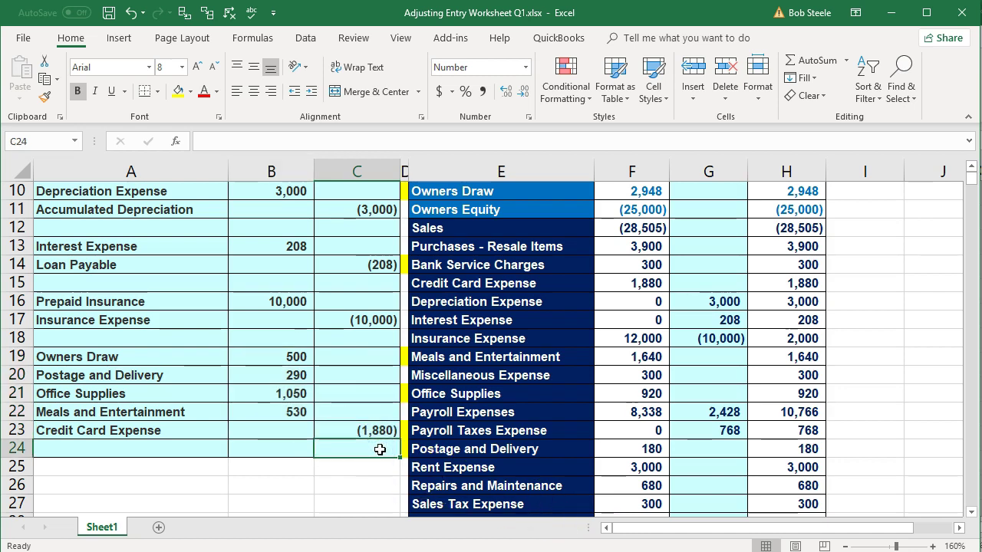
pyautogui.write('-sum(')
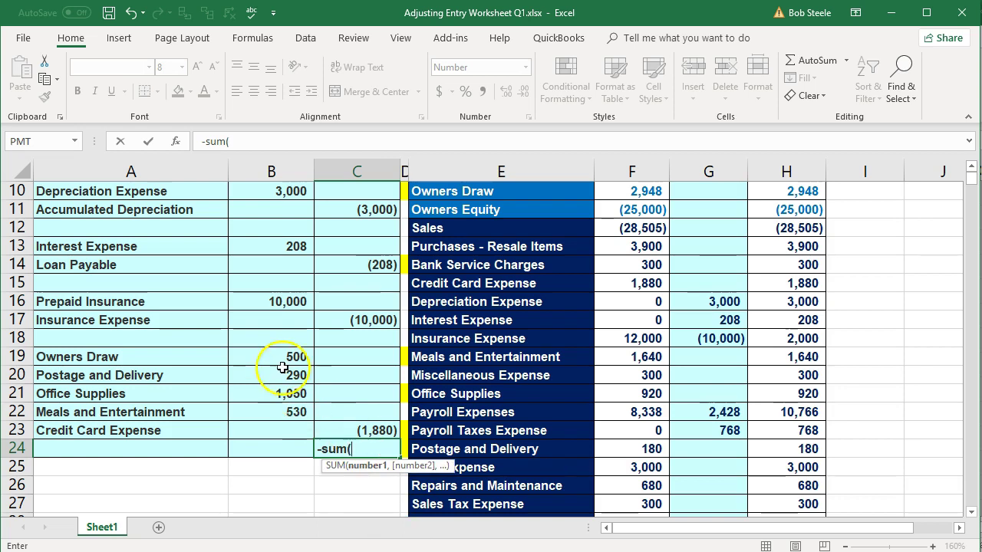
pyautogui.moveTo(295, 357); pyautogui.dragTo(361, 427)
pyautogui.press('Return')
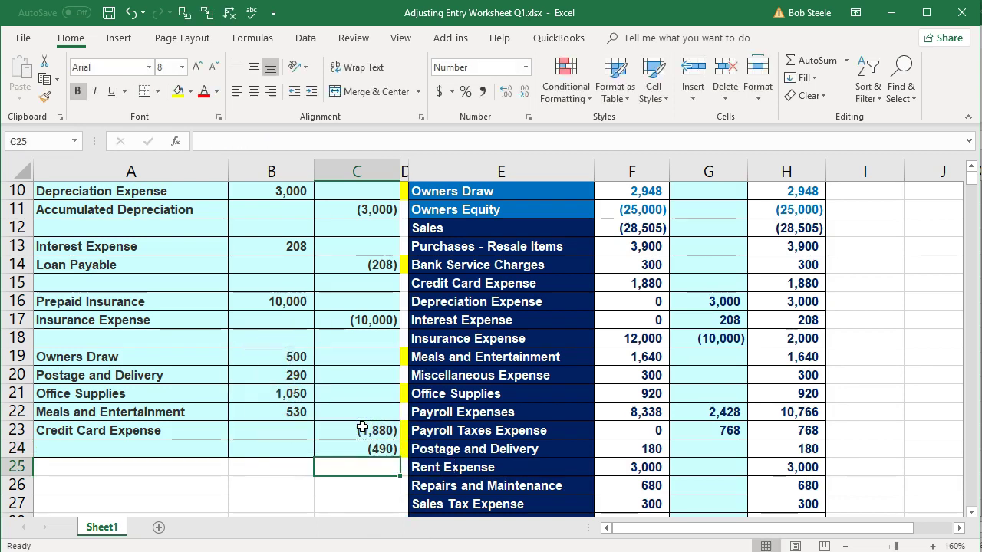
# - Copy the Credit Card Payable account name from the trial balance into A24
pyautogui.scroll(1, 353, 461)
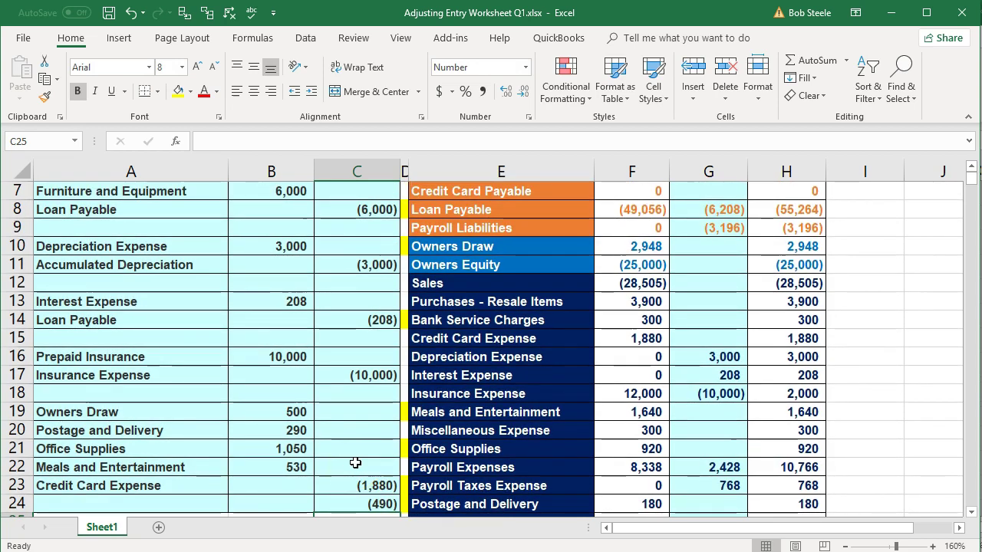
pyautogui.scroll(2, 355, 463)
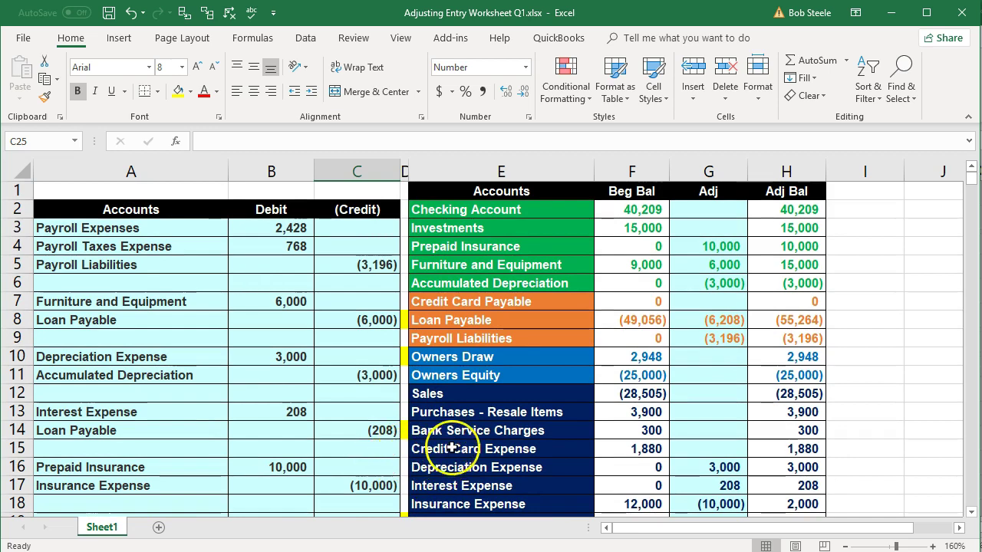
pyautogui.rightClick(508, 302)
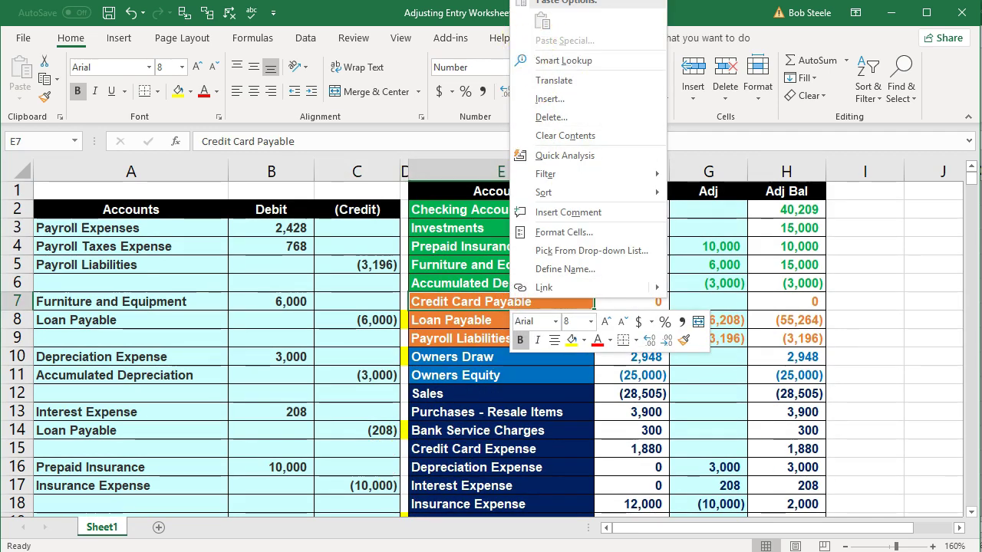
pyautogui.click(560, 1)
pyautogui.scroll(-4, 268, 335)
pyautogui.click(215, 392)
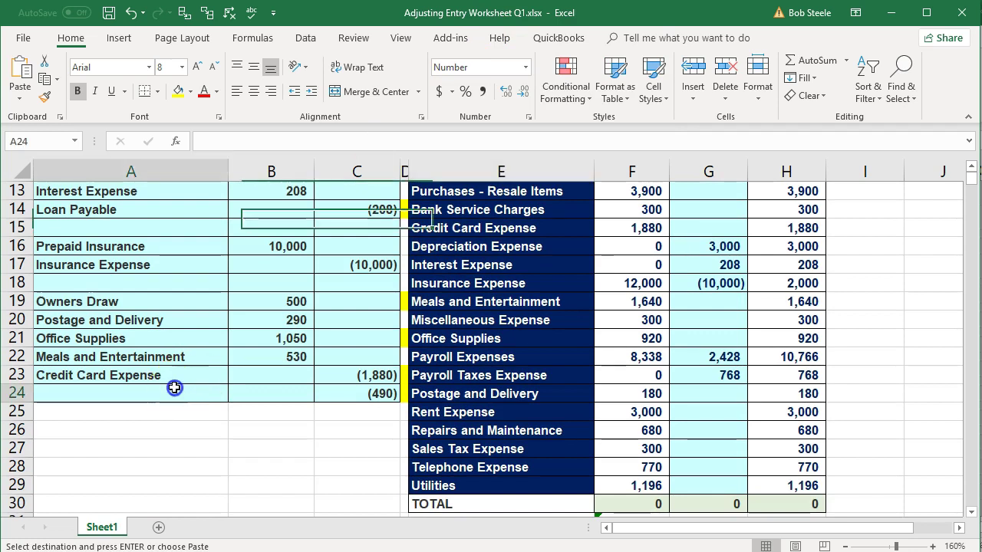
pyautogui.rightClick(202, 392)
pyautogui.click(229, 130)
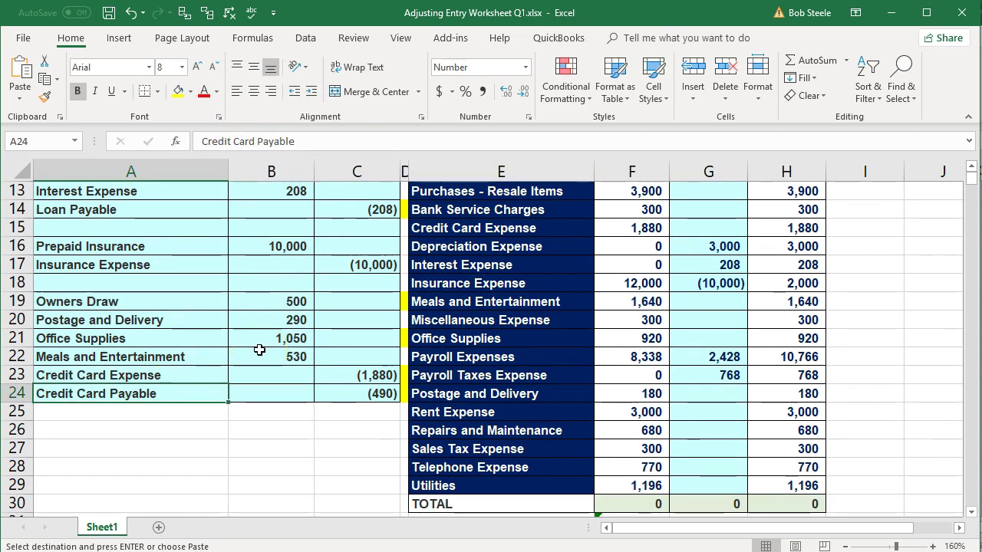
# - Review the Owners Draw debit in B19 and the three expense debits in A20:B22
pyautogui.moveTo(219, 320); pyautogui.dragTo(262, 355)
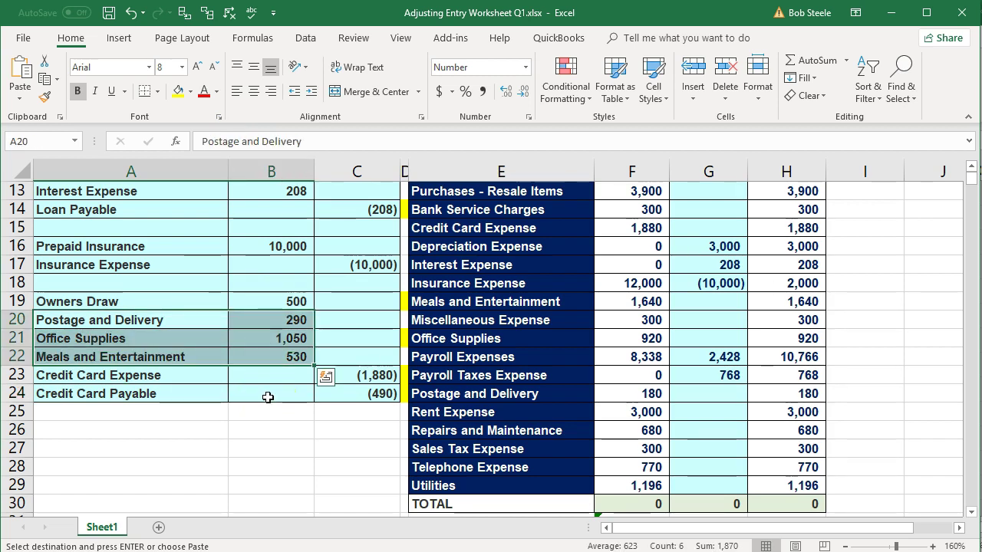
pyautogui.click(277, 303)
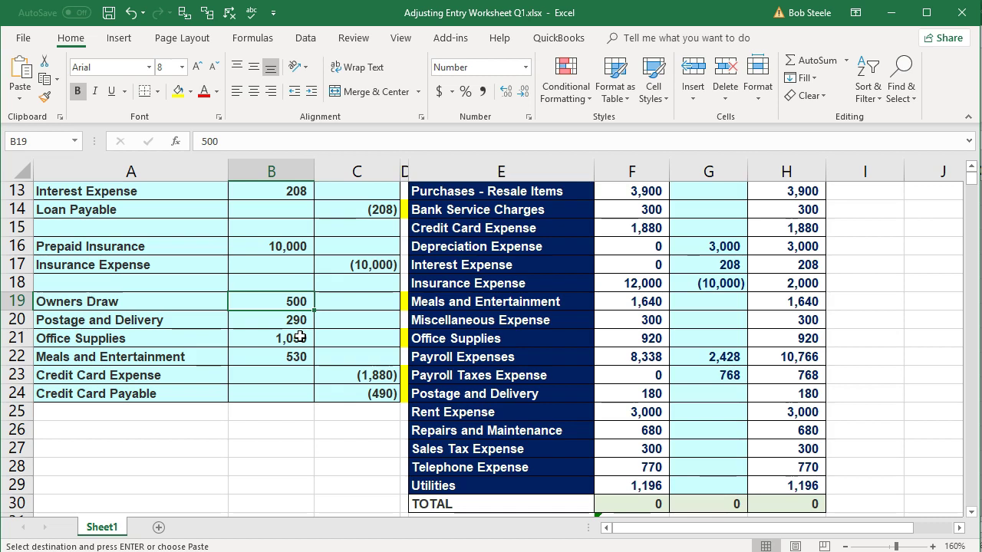
pyautogui.moveTo(294, 325); pyautogui.dragTo(285, 354)
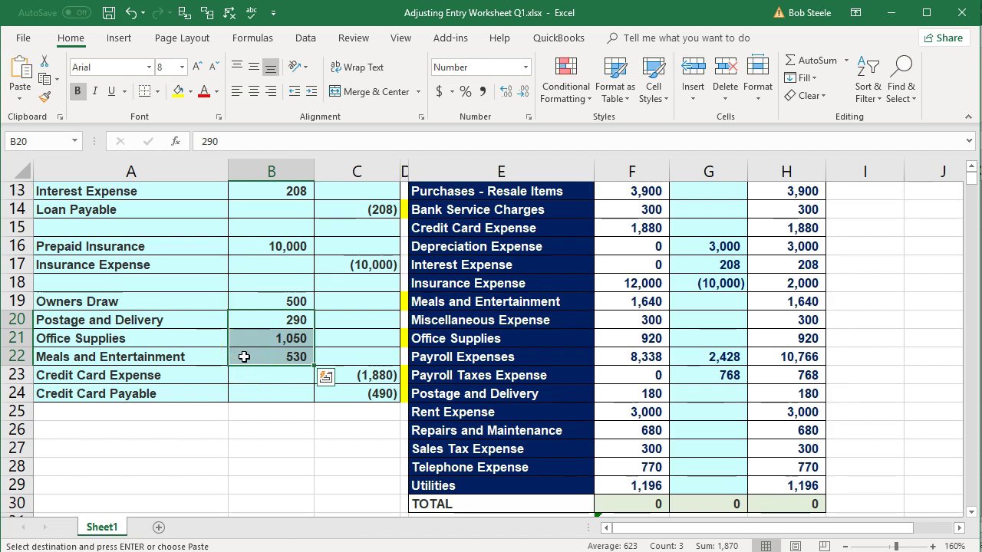
pyautogui.scroll(4, 417, 384)
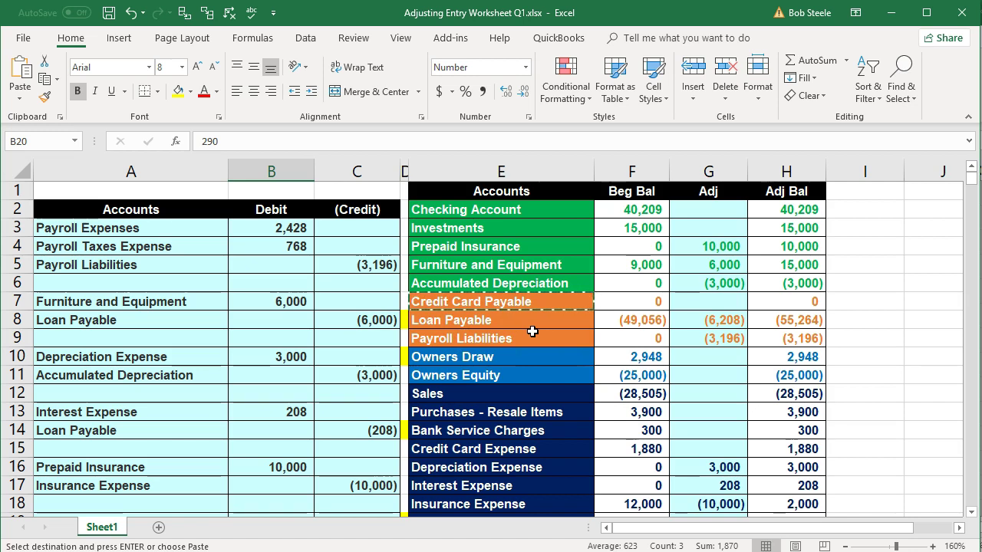
pyautogui.click(692, 303)
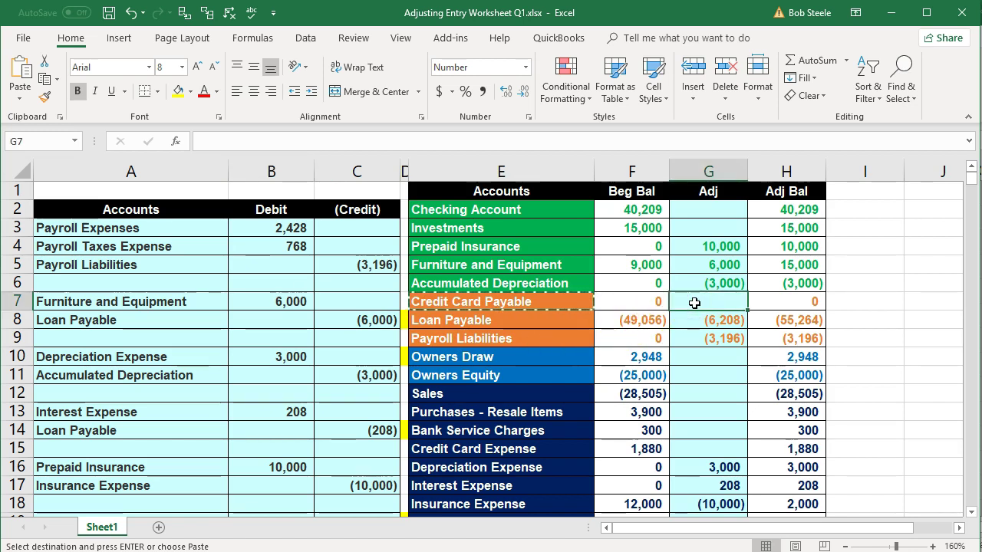
pyautogui.write('=')
pyautogui.press('Escape')
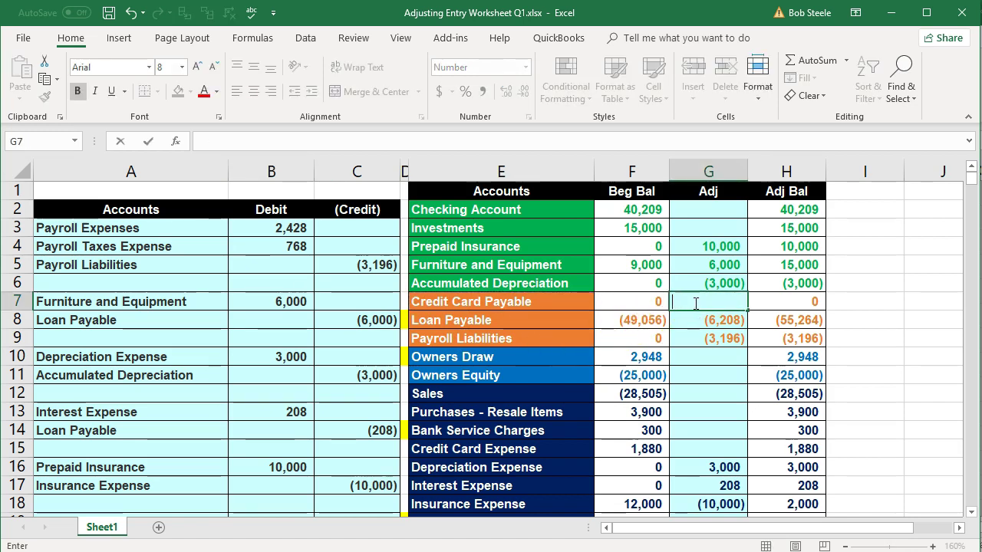
pyautogui.press('Down')
# - Check that the entry in B19:C24 balances by comparing the debits in B19:B24 with the credits in C23:C24
pyautogui.scroll(-1, 693, 302)
pyautogui.scroll(-2, 694, 302)
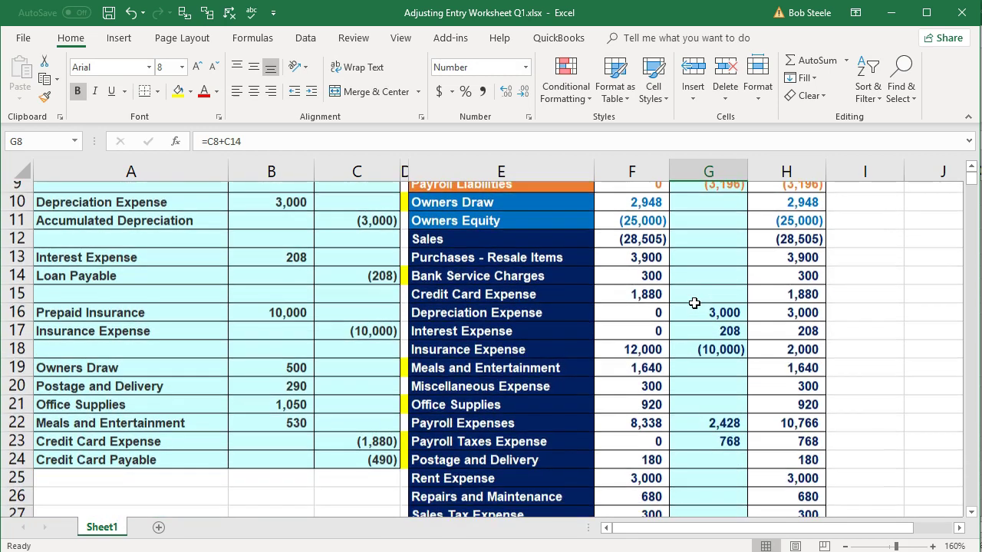
pyautogui.moveTo(293, 356); pyautogui.dragTo(352, 449)
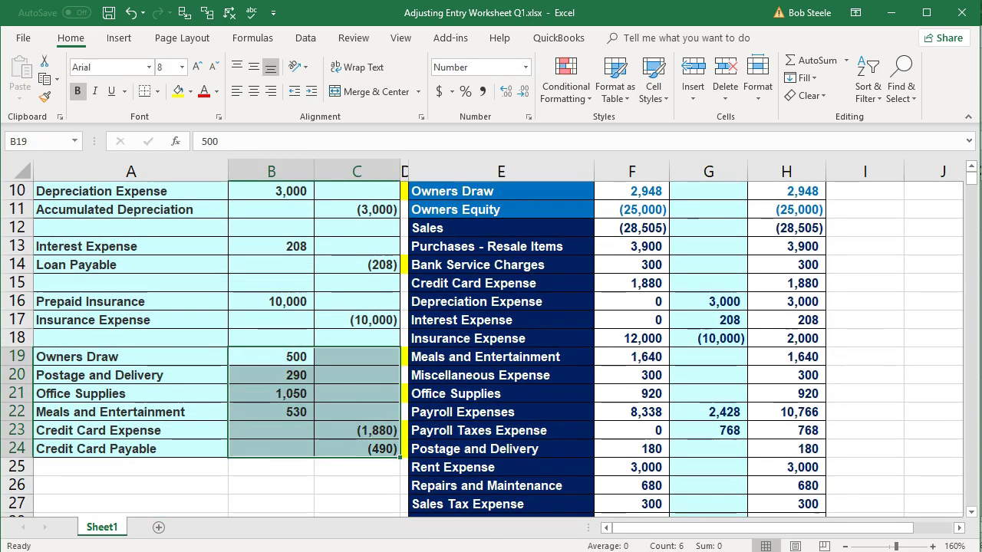
pyautogui.click(307, 445)
pyautogui.moveTo(266, 358); pyautogui.dragTo(299, 444)
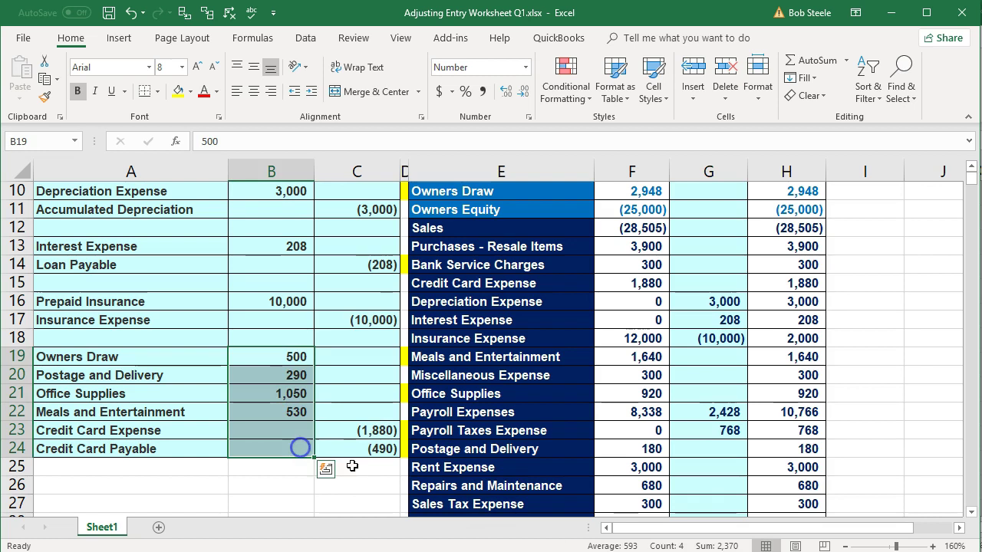
pyautogui.moveTo(358, 412); pyautogui.dragTo(361, 449)
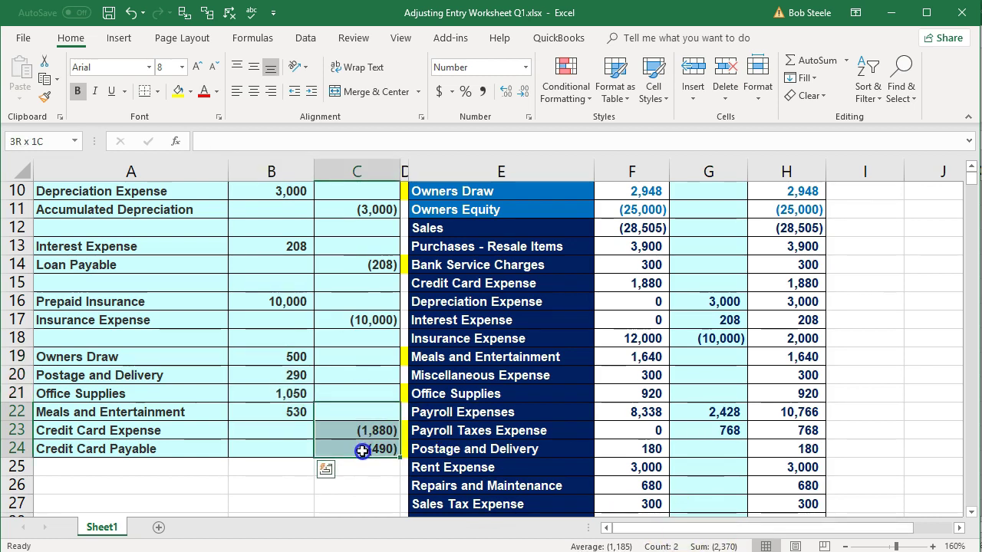
pyautogui.click(237, 384)
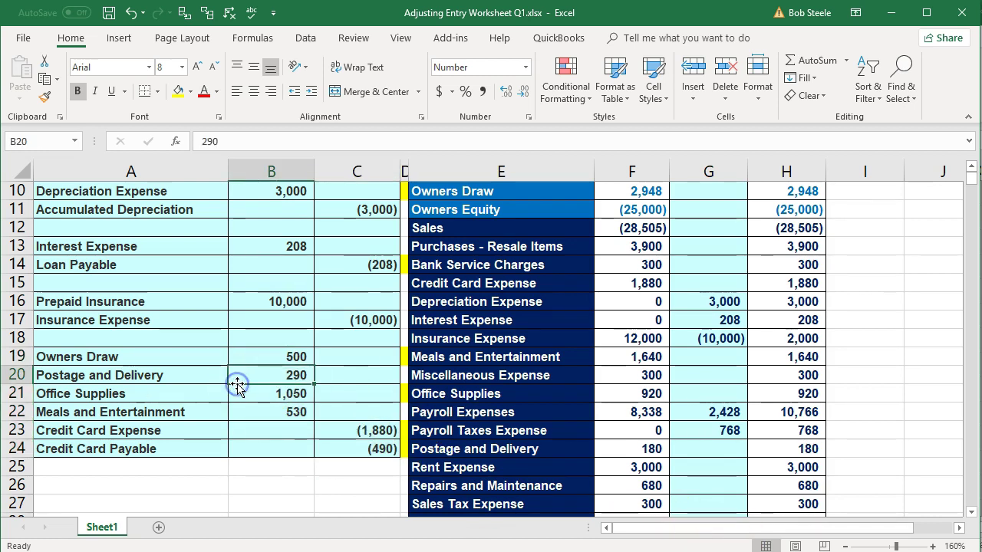
pyautogui.moveTo(189, 359); pyautogui.dragTo(245, 357)
pyautogui.click(695, 207)
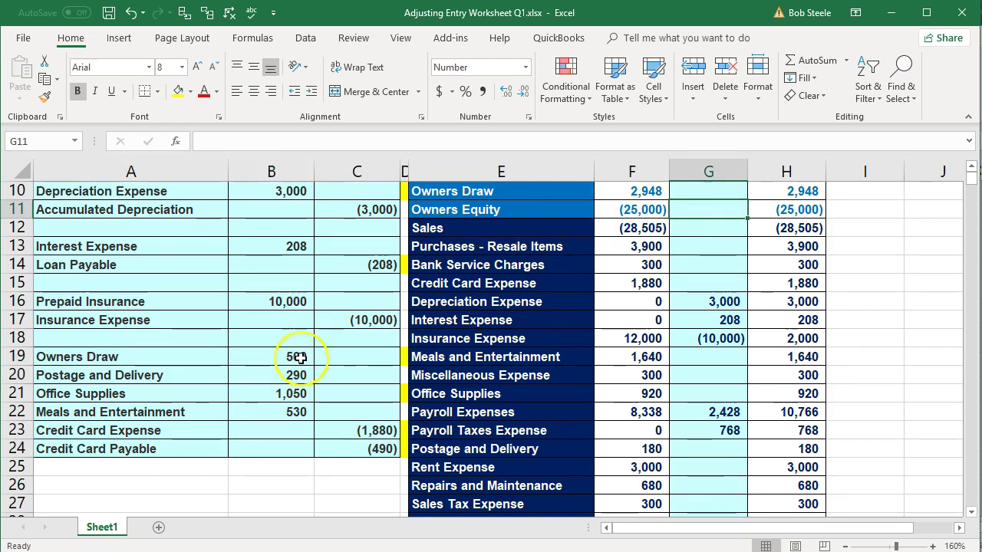
pyautogui.write('=')
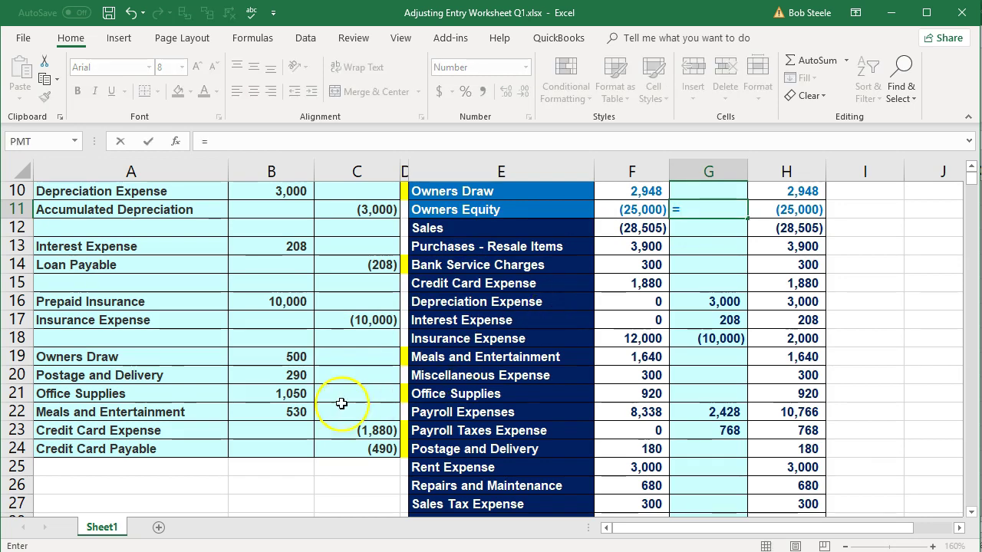
pyautogui.click(288, 357)
pyautogui.press('Return')
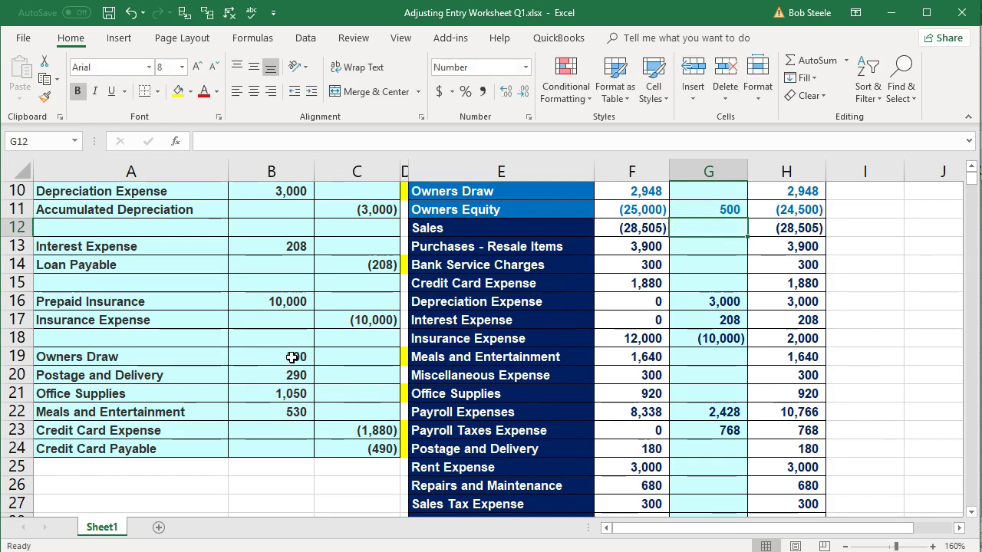
pyautogui.click(132, 13)
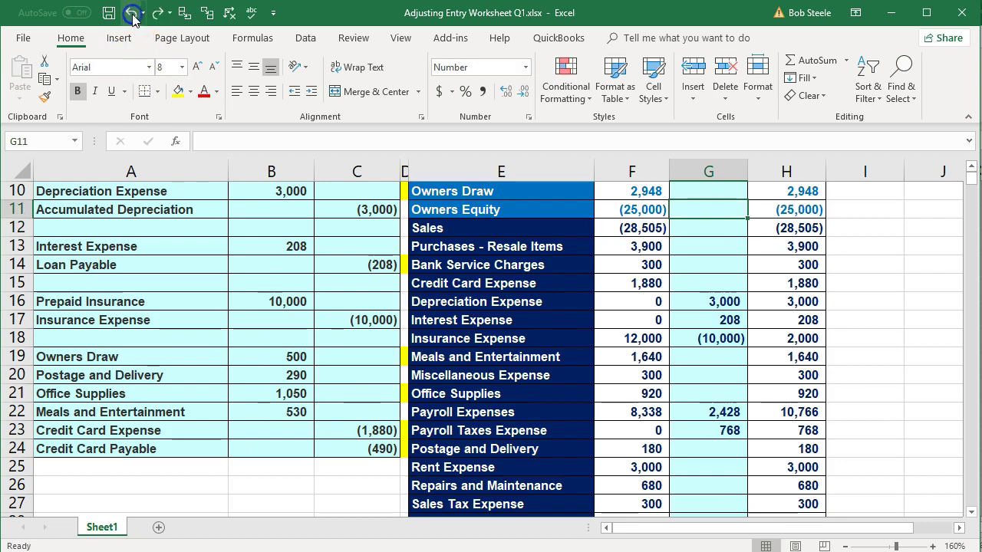
# - Post the Owners Draw adjustment in G10 as a link to the 500 debit in B19
pyautogui.click(689, 191)
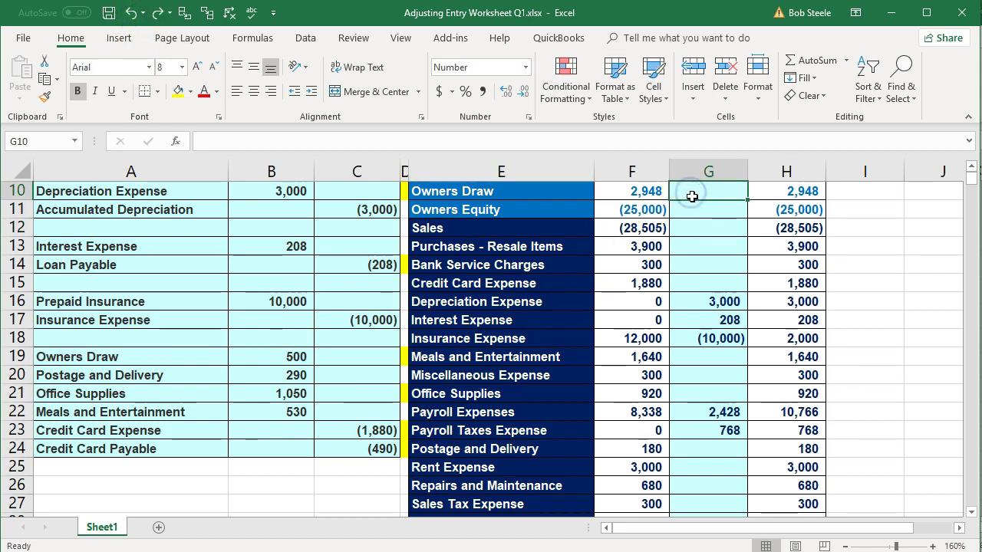
pyautogui.write('=')
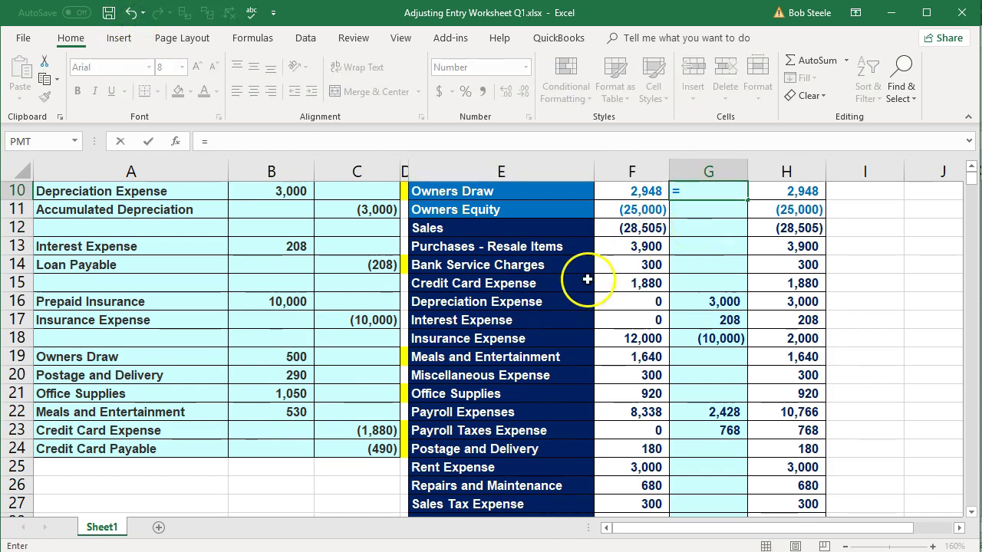
pyautogui.click(288, 354)
pyautogui.press('Return')
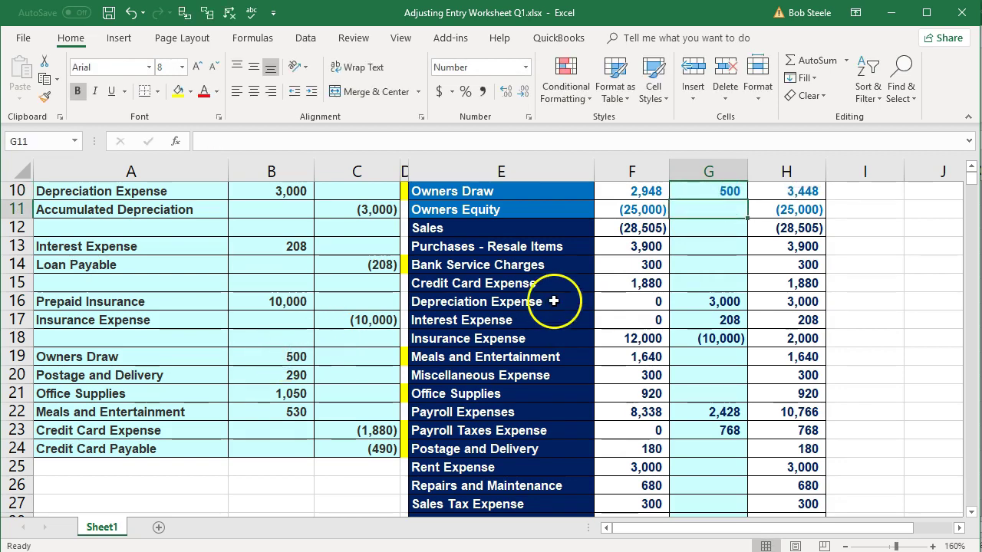
# - Examine which rows of the trial balance the Net Income formula in H31 adds up
pyautogui.scroll(-2, 797, 460)
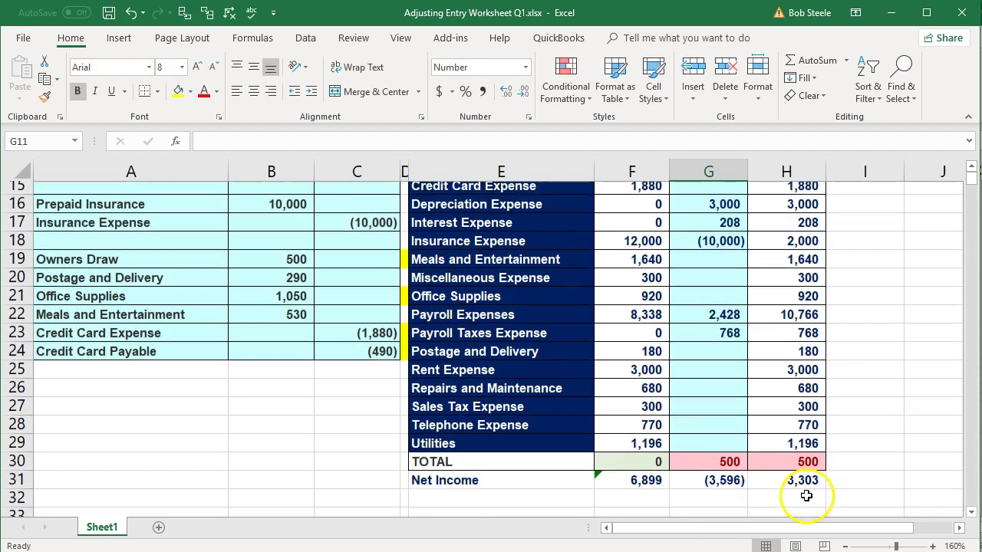
pyautogui.doubleClick(800, 468)
pyautogui.scroll(3, 800, 467)
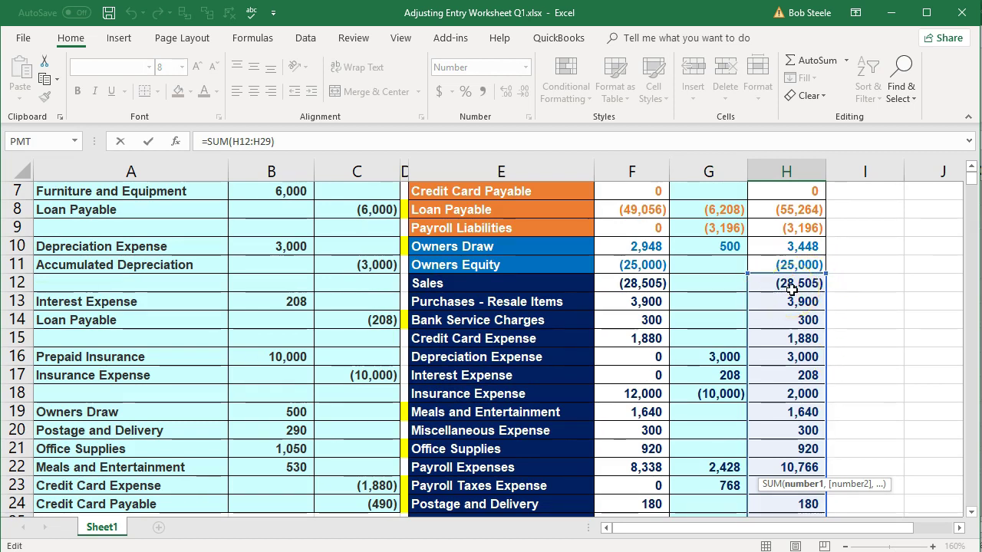
pyautogui.press('Return')
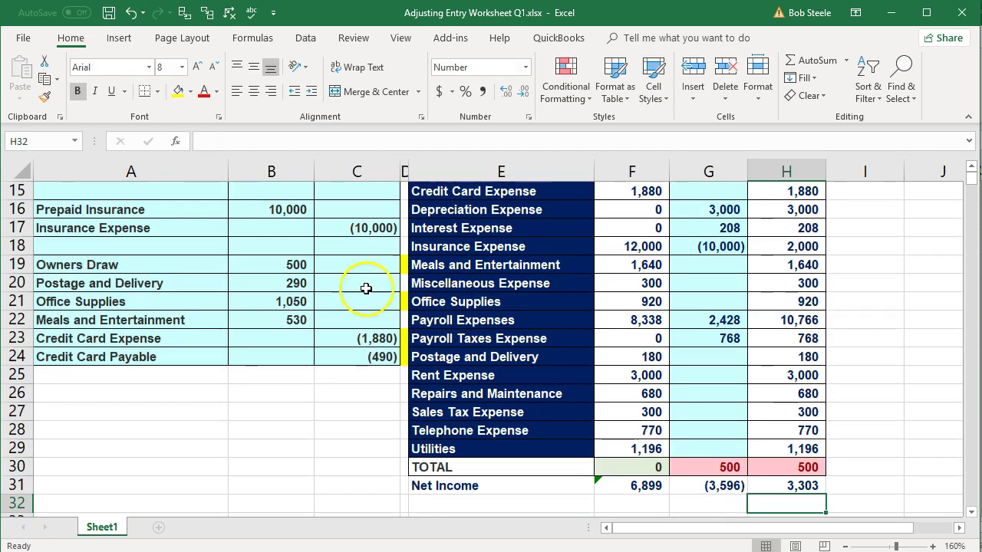
# - Post the Postage and Delivery adjustment in G24 as a link to the 290 debit in B20, and check its adjusted balance
pyautogui.click(290, 283)
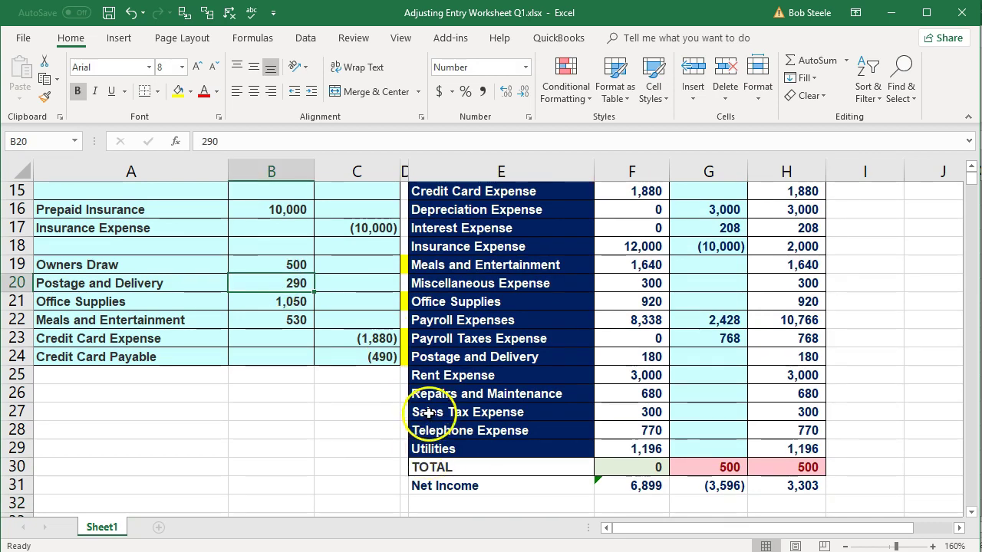
pyautogui.click(680, 358)
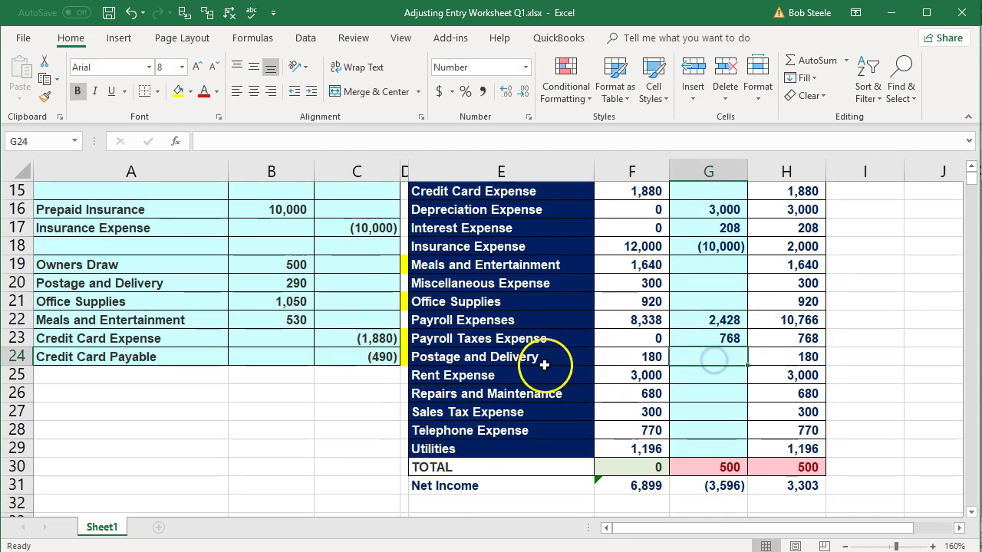
pyautogui.write('=')
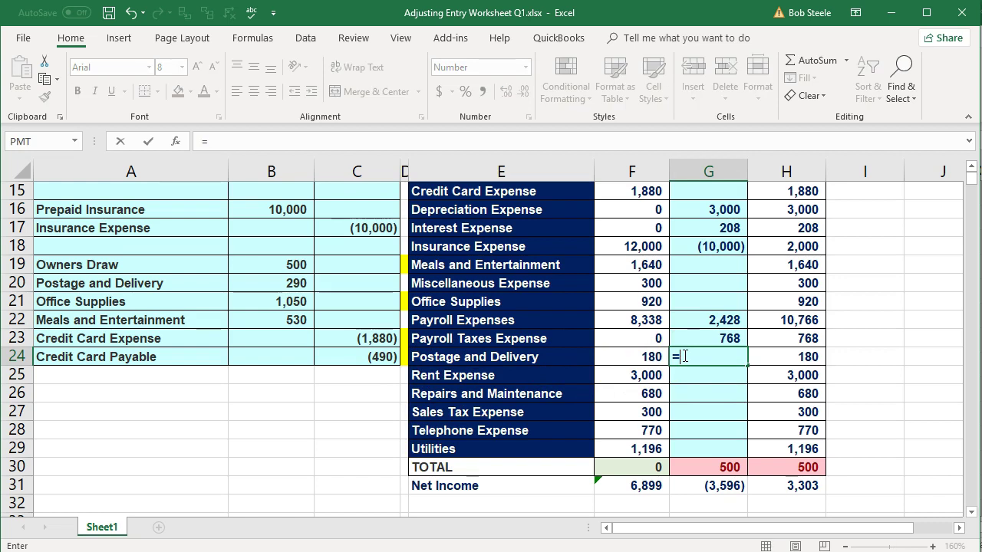
pyautogui.click(293, 283)
pyautogui.press('Return')
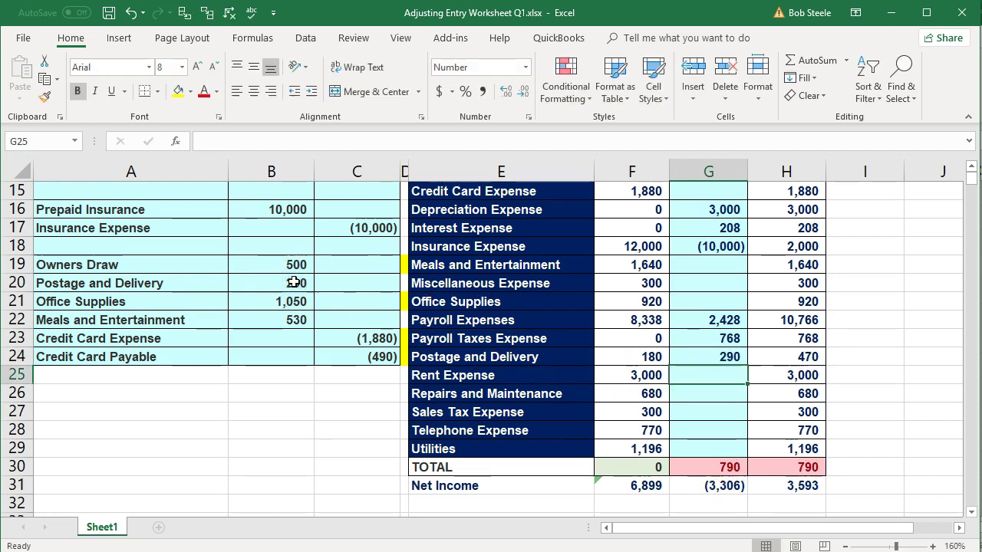
pyautogui.click(779, 355)
# - Post the Office Supplies adjustment in G21 as a link to the 1,050 debit in B21, and check its adjusted balance
pyautogui.moveTo(220, 304); pyautogui.dragTo(254, 304)
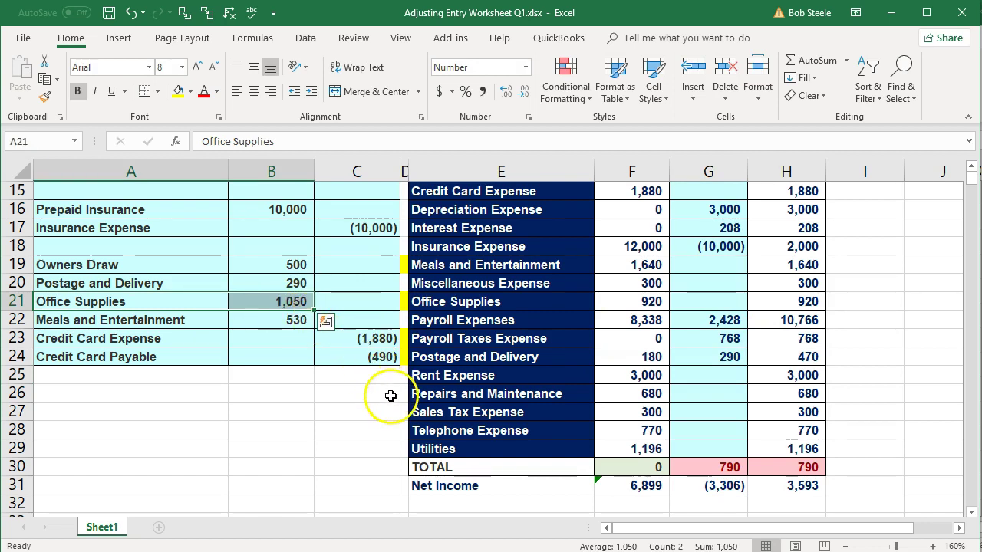
pyautogui.click(682, 302)
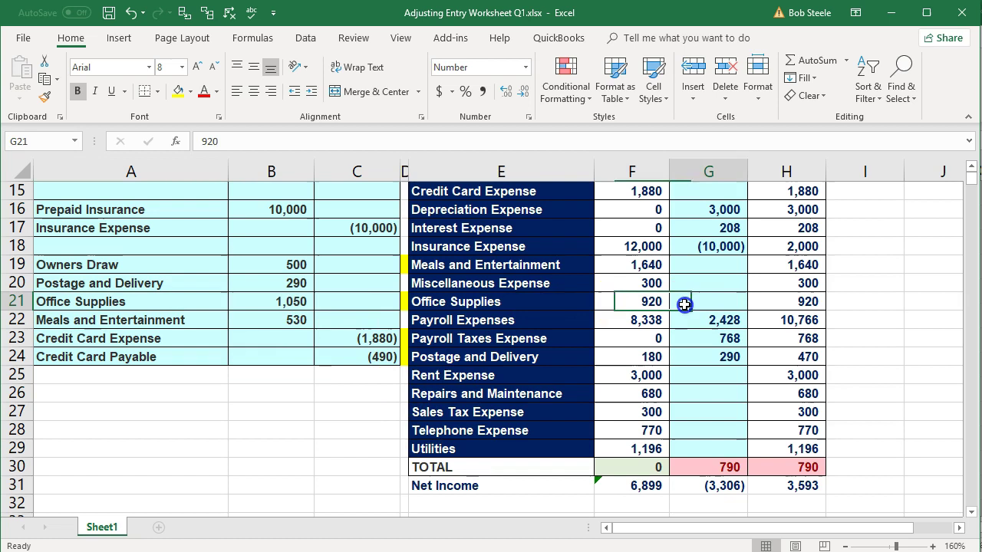
pyautogui.write('=')
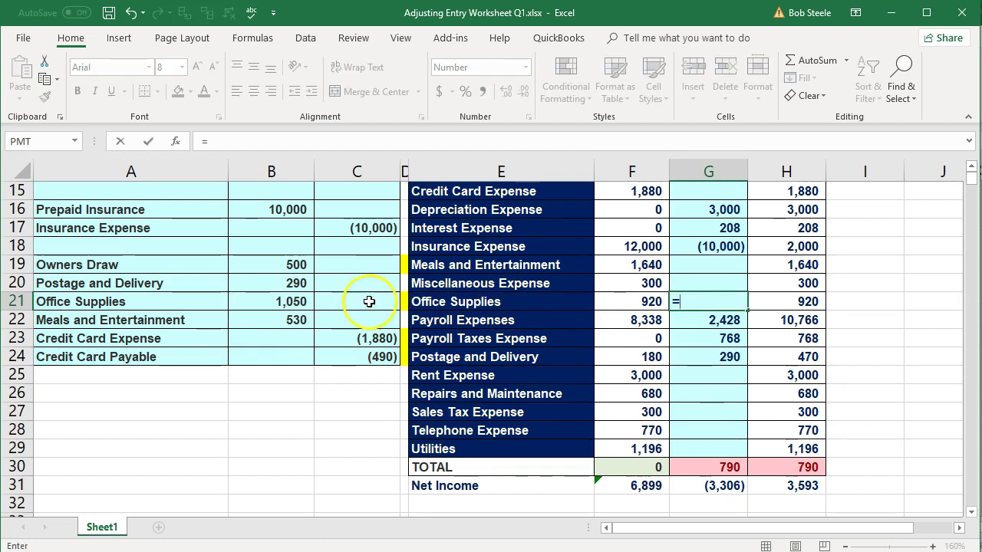
pyautogui.click(300, 304)
pyautogui.press('Return')
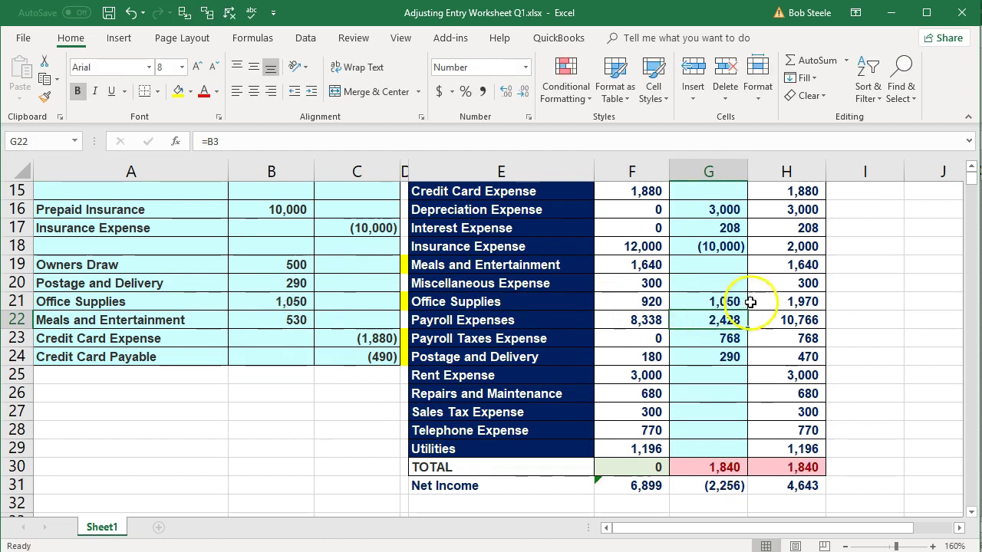
pyautogui.click(776, 302)
# - Post the Meals and Entertainment adjustment in G19 as a link to the 530 debit in B22, and check its adjusted balance
pyautogui.moveTo(212, 327); pyautogui.dragTo(259, 322)
pyautogui.click(696, 264)
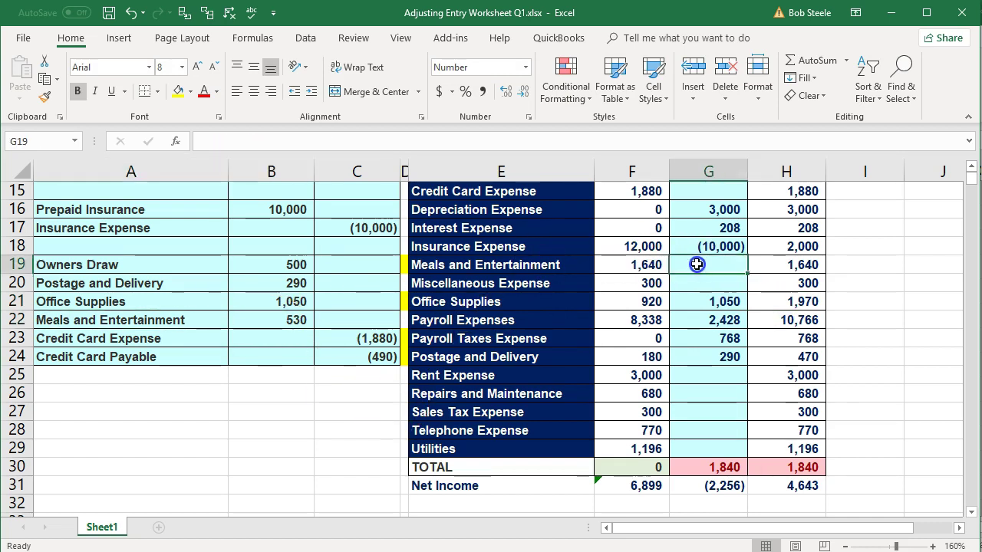
pyautogui.write('=')
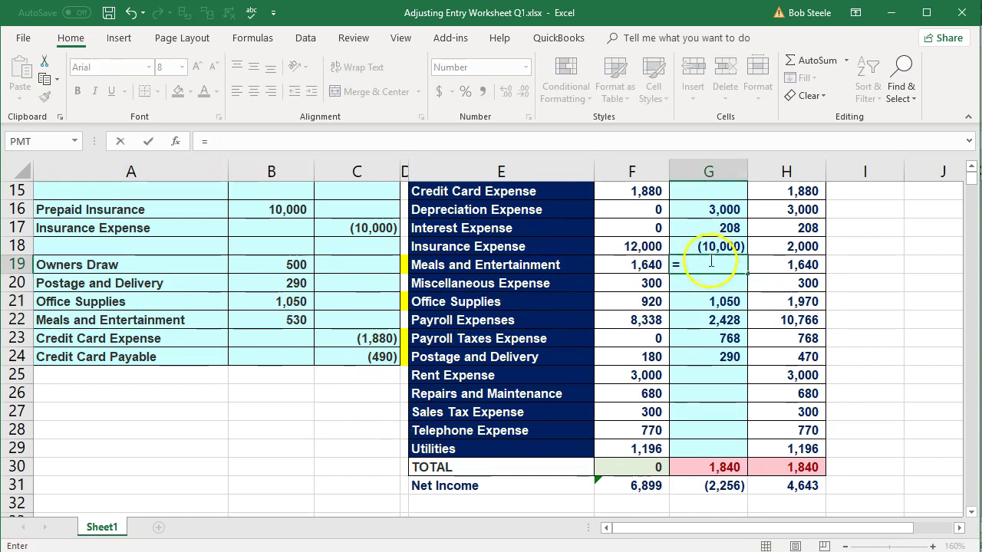
pyautogui.click(297, 319)
pyautogui.press('Return')
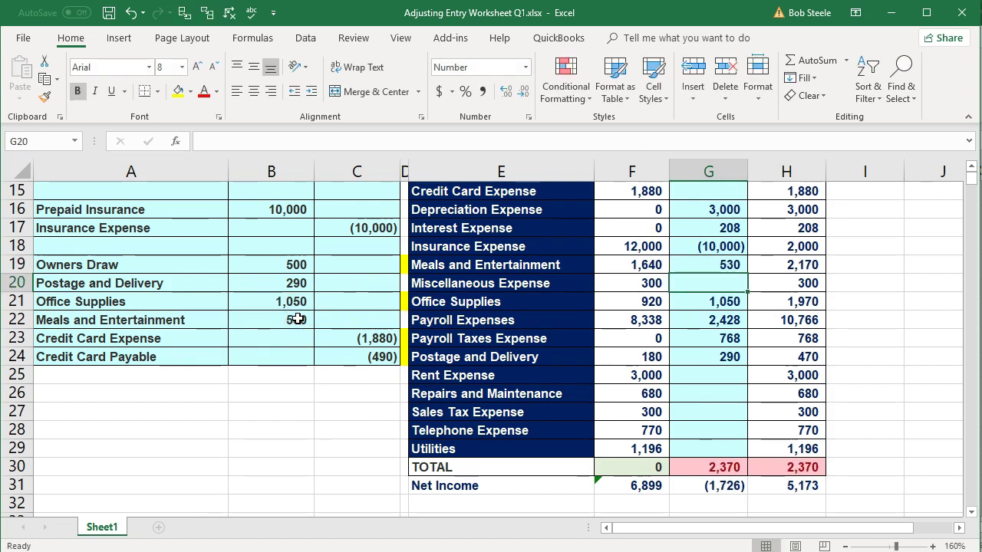
pyautogui.click(764, 266)
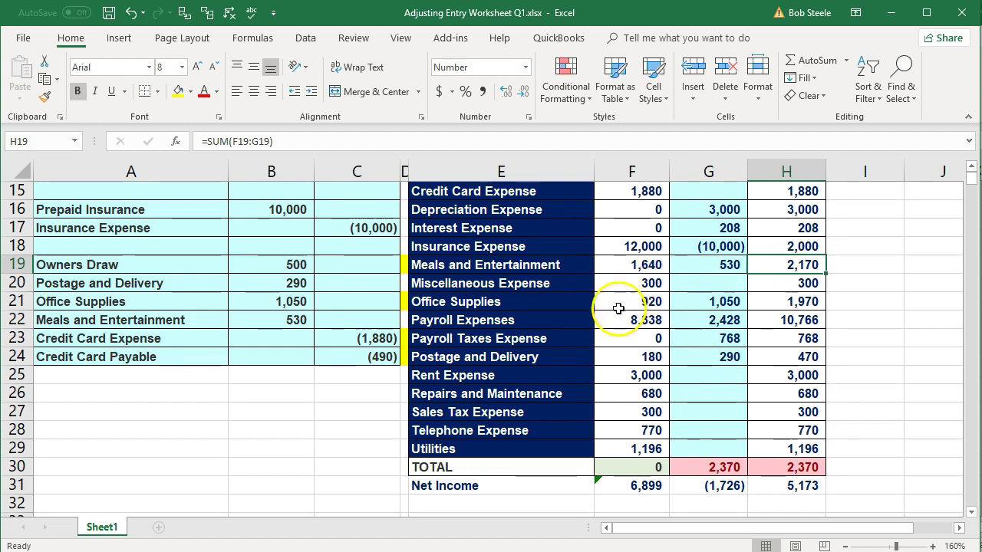
# - Post the Credit Card Expense adjustment in G15 as a link to the 1,880 credit in C23
pyautogui.scroll(1, 618, 308)
pyautogui.click(690, 246)
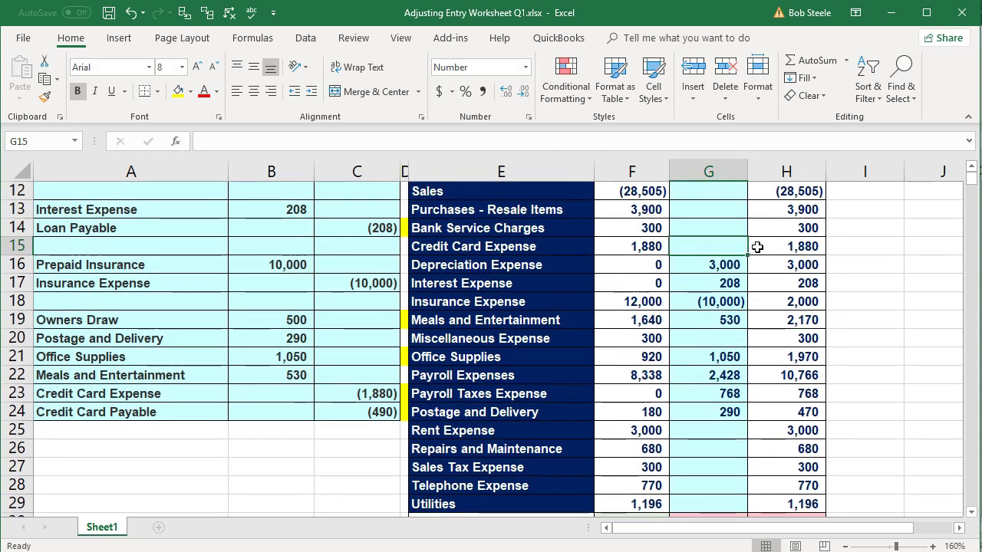
pyautogui.write('=')
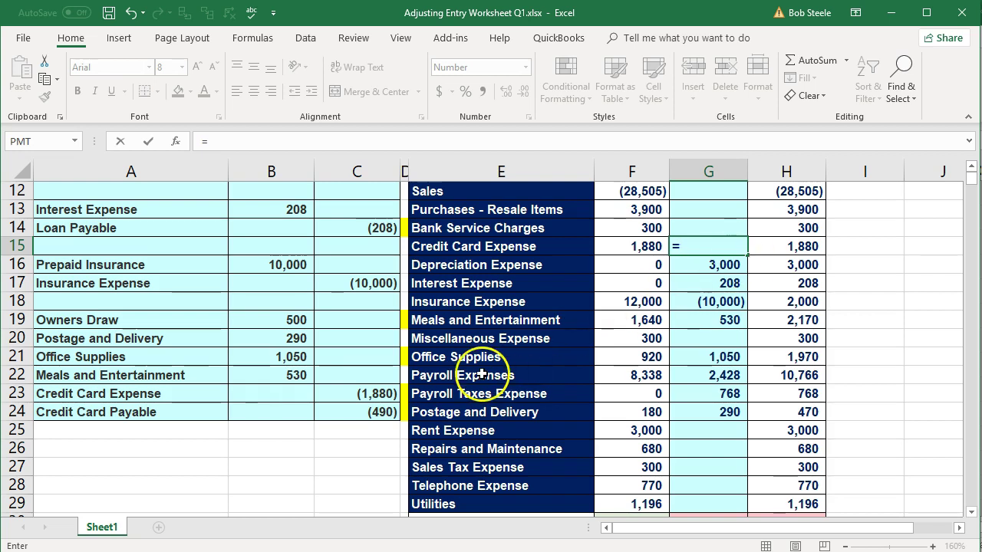
pyautogui.click(373, 392)
pyautogui.press('Return')
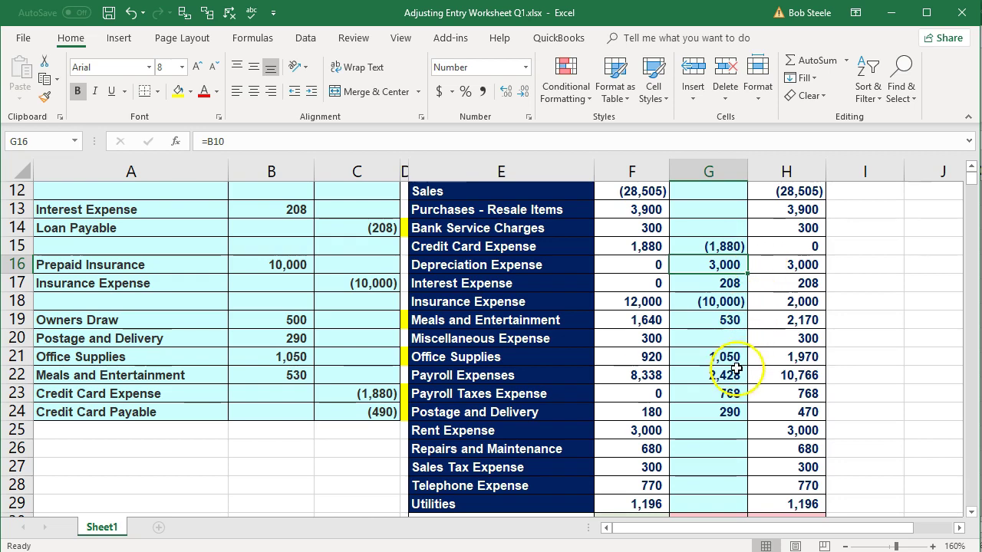
# - Post the Credit Card Payable adjustment in G7 as a link to the 490 credit in C24, and check the trial balance totals
pyautogui.scroll(3, 728, 388)
pyautogui.scroll(1, 730, 386)
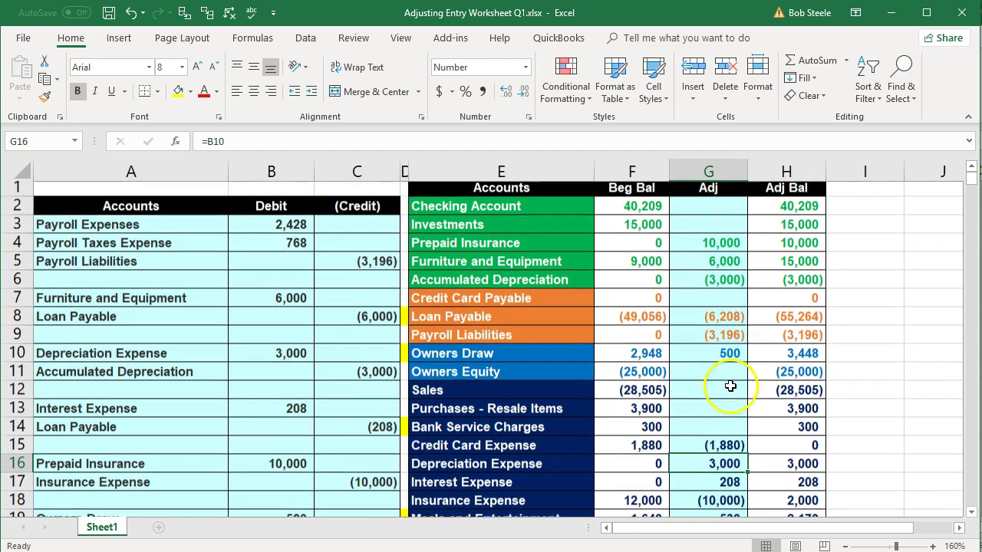
pyautogui.click(707, 301)
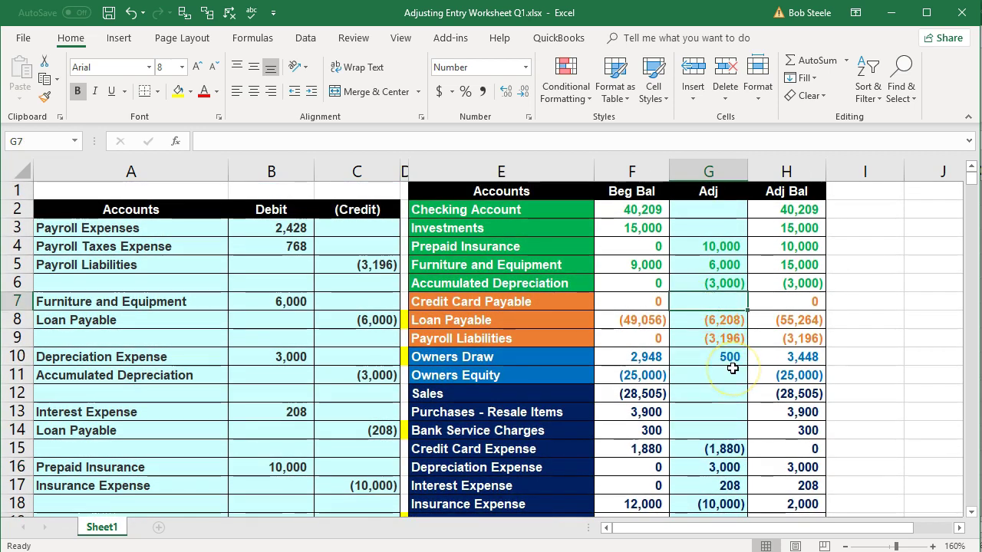
pyautogui.write('=')
pyautogui.scroll(-3, 732, 368)
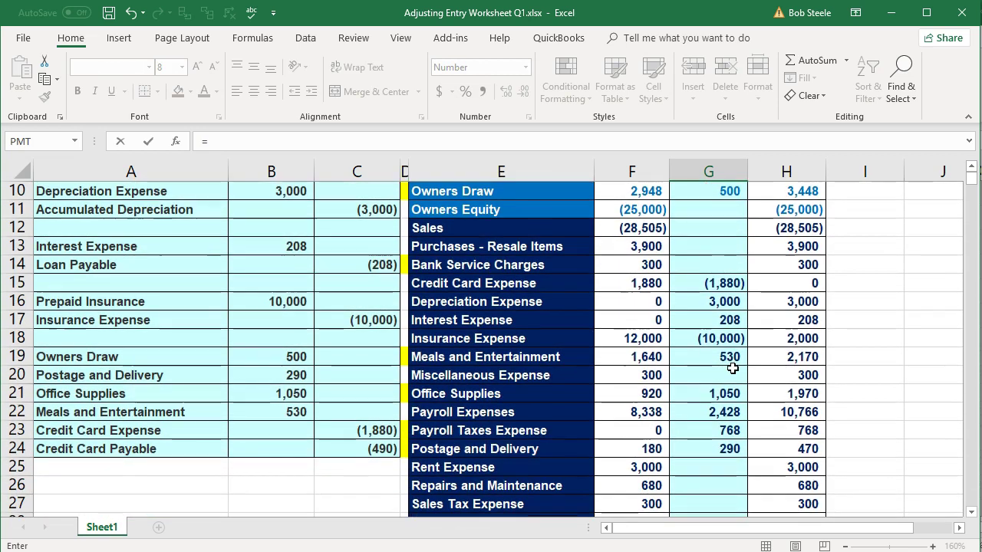
pyautogui.click(394, 451)
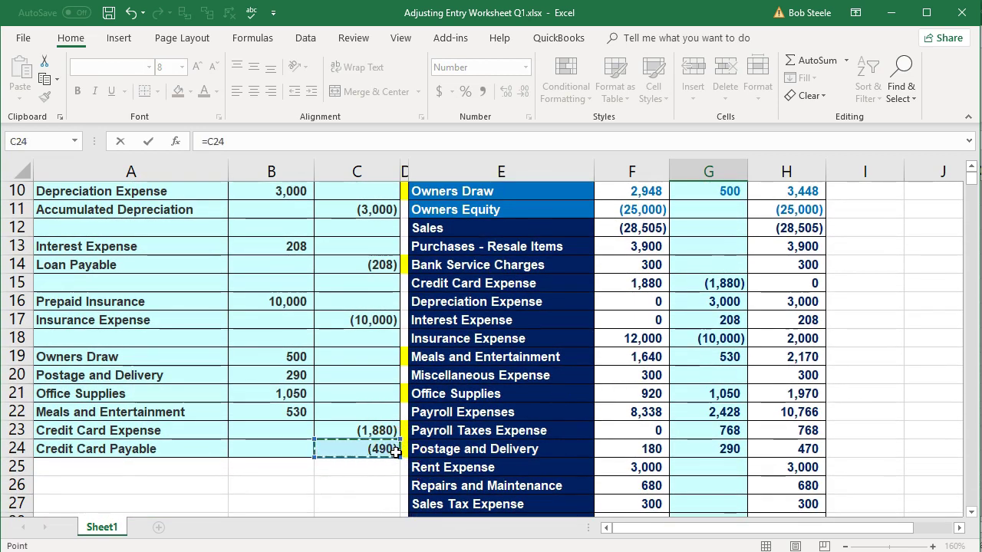
pyautogui.press('Return')
pyautogui.scroll(2, 500, 435)
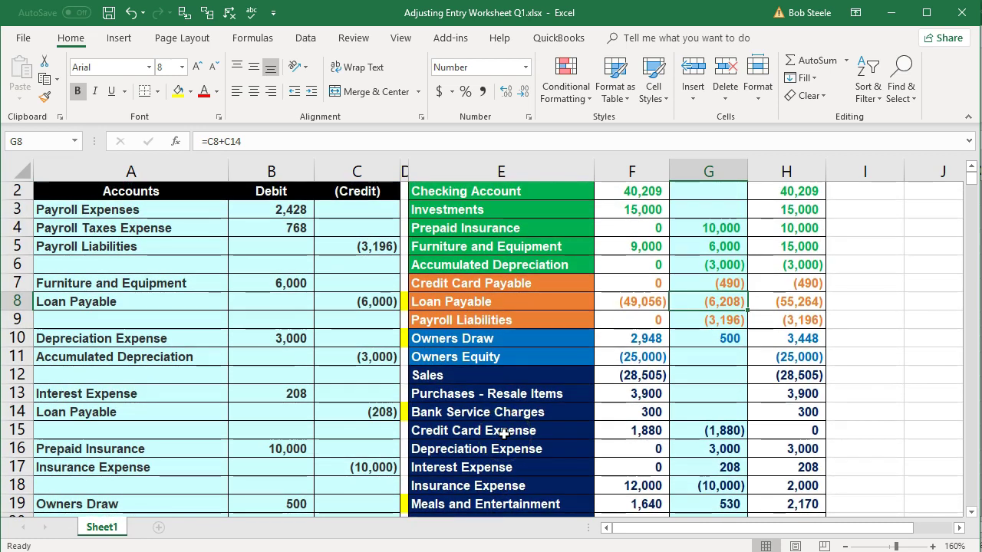
pyautogui.scroll(-2, 503, 441)
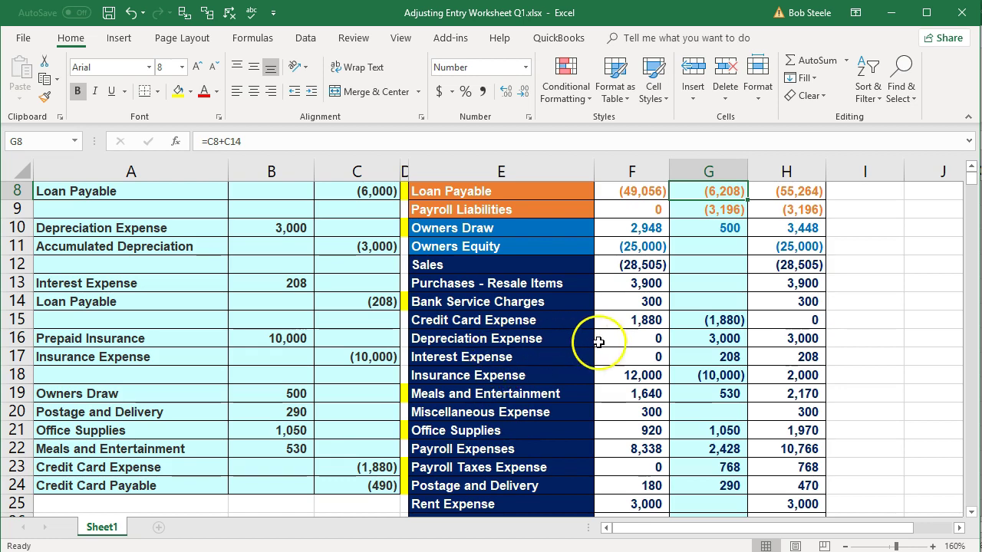
pyautogui.click(620, 320)
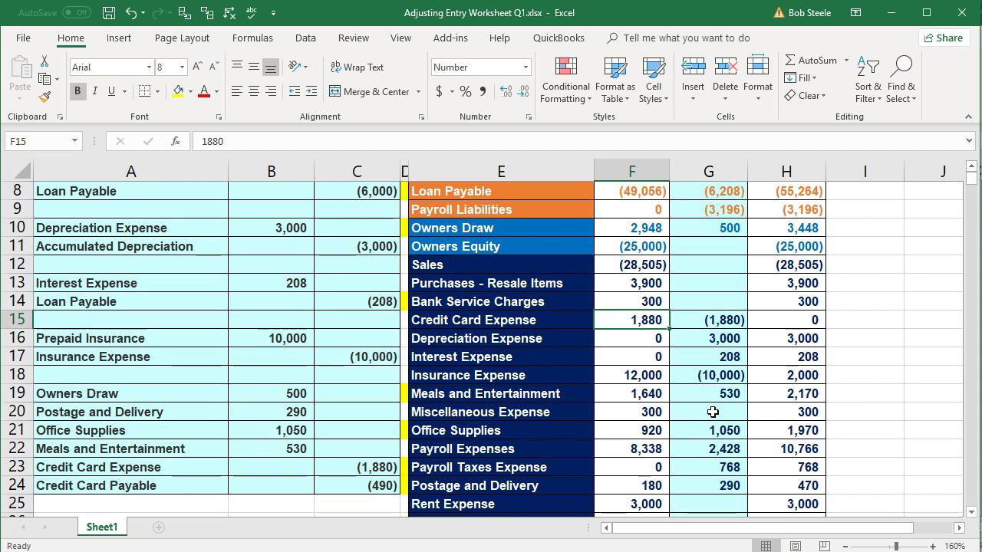
pyautogui.scroll(3, 712, 412)
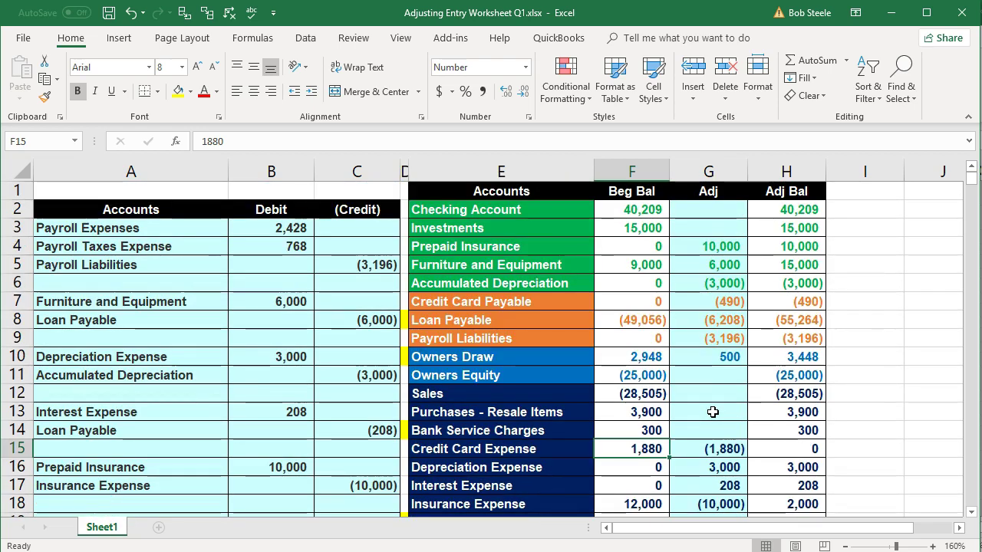
pyautogui.scroll(-4, 712, 412)
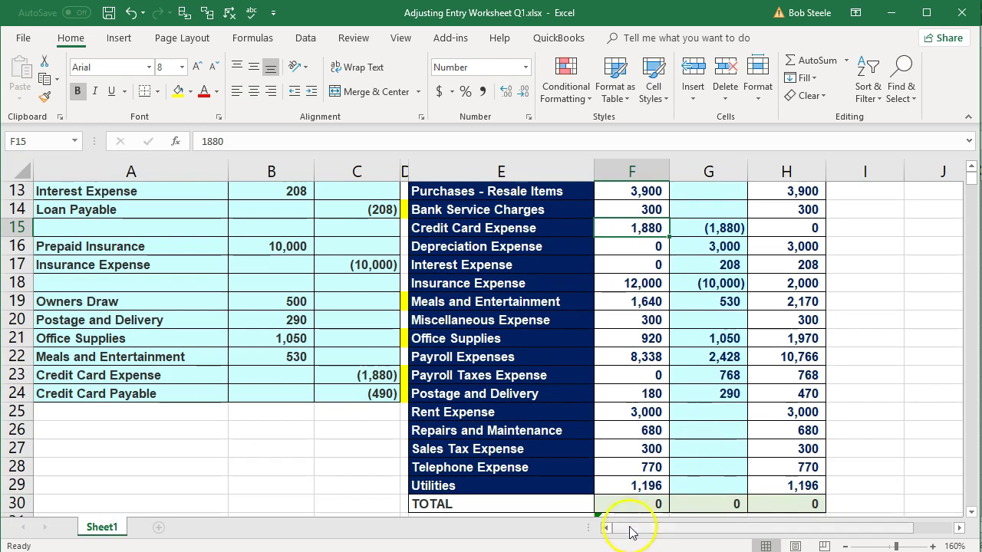
# - Switch to QuickBooks, close the Transactions by Account report, and open a blank general journal entry, dismissing the automatic numbering notice
pyautogui.hotkey('alt', 'Tab')
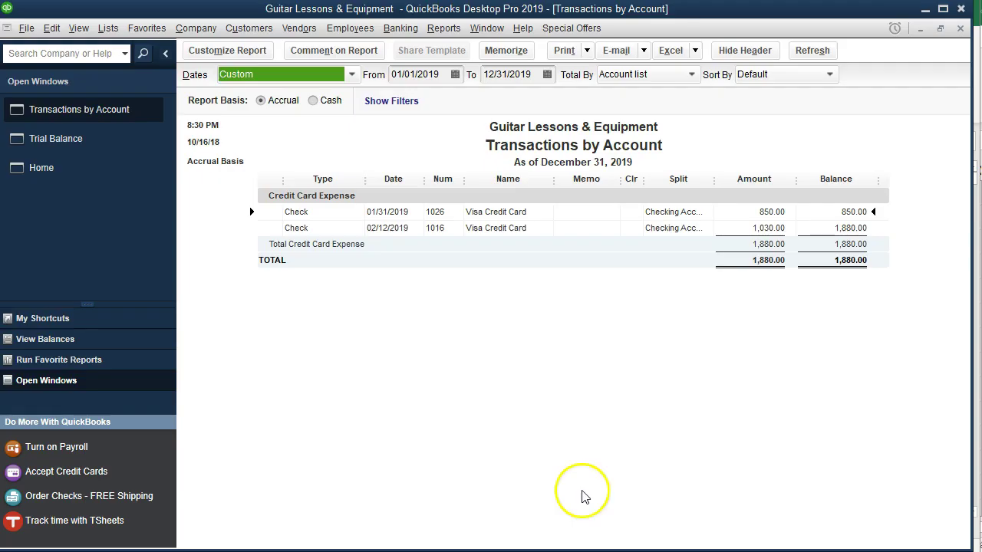
pyautogui.click(958, 29)
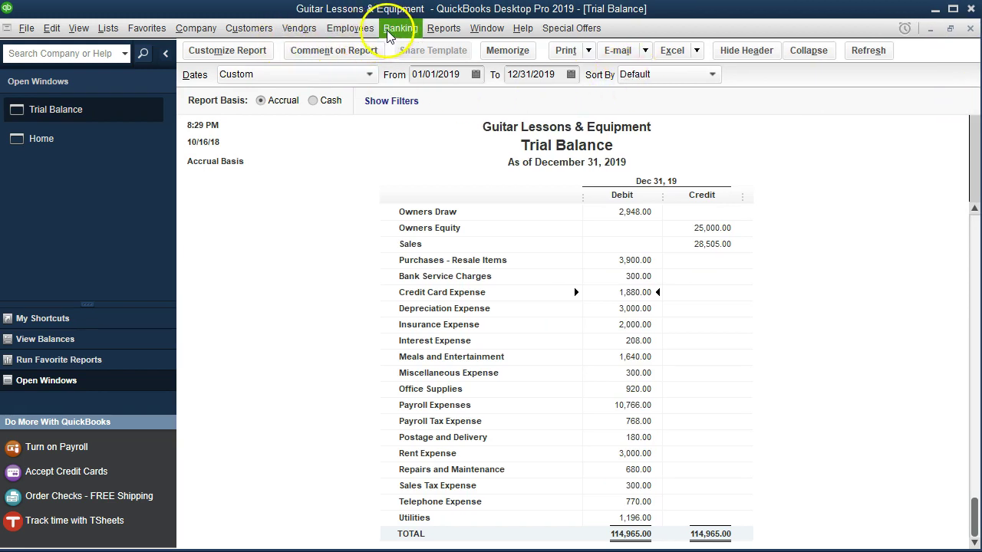
pyautogui.click(195, 29)
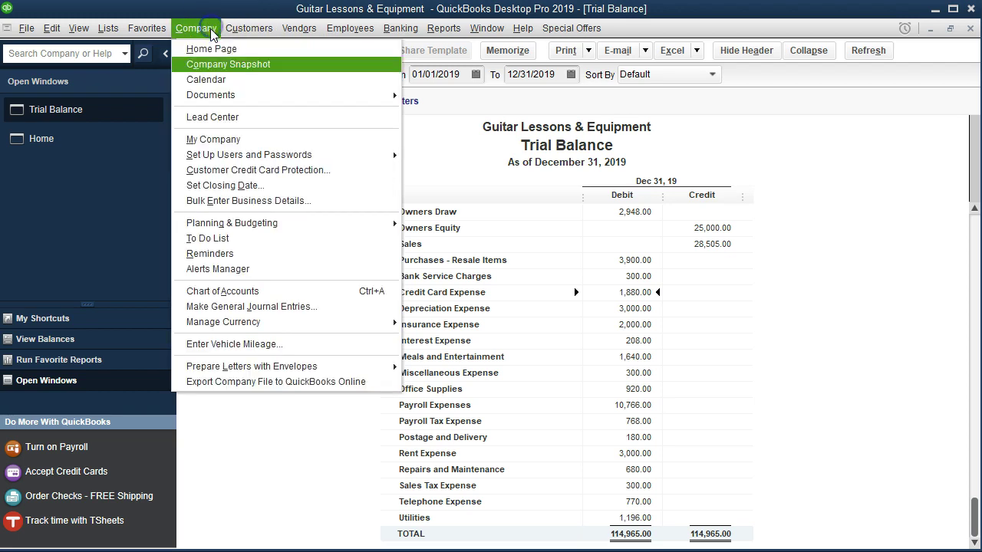
pyautogui.click(238, 350)
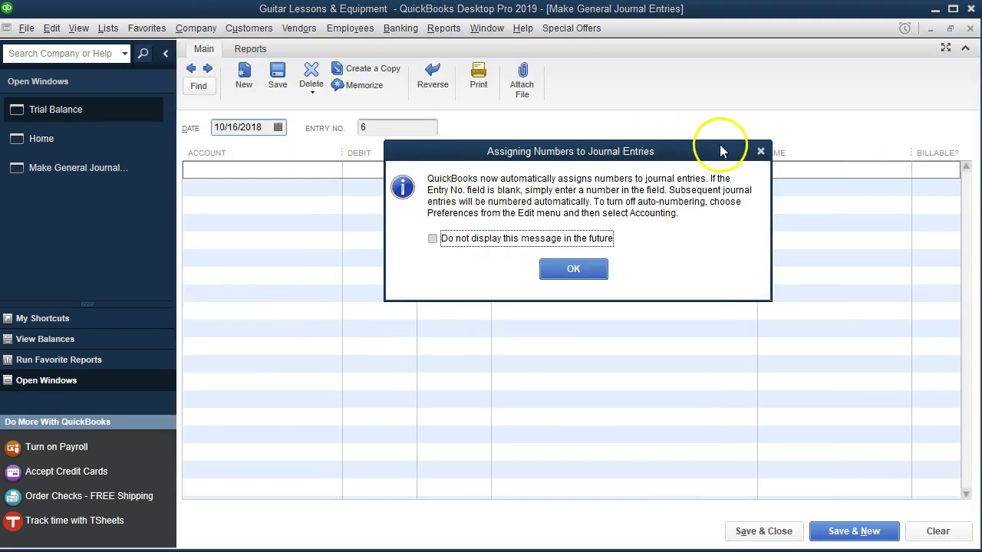
pyautogui.click(760, 151)
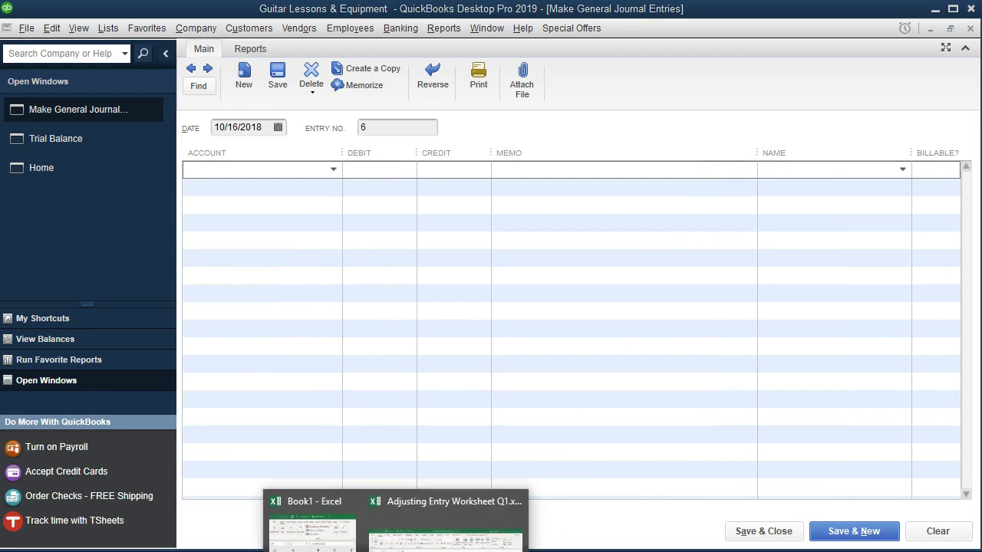
# - Enter the first journal line as a 500.00 debit to Owners Draw with the memo "Adj. Credit Card"
pyautogui.click(444, 529)
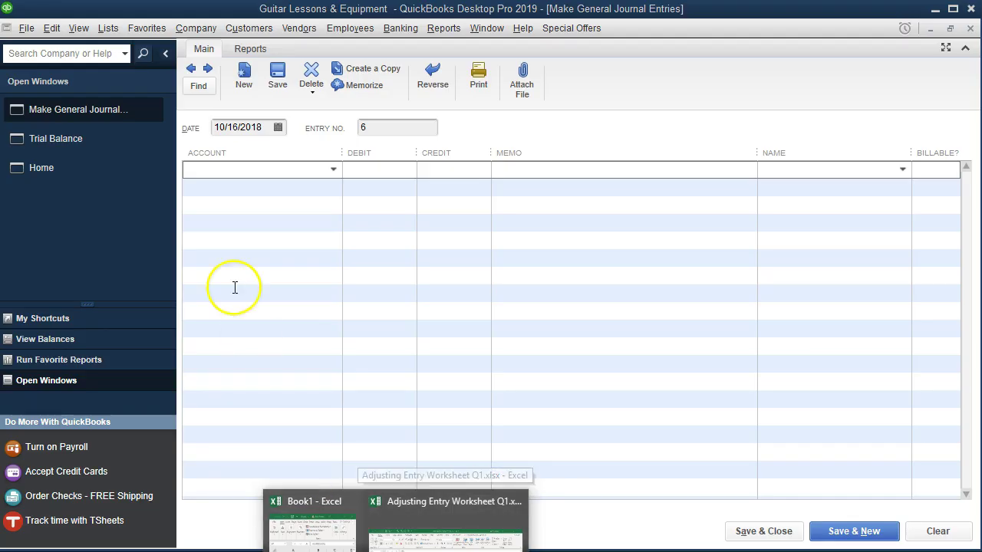
pyautogui.click(233, 168)
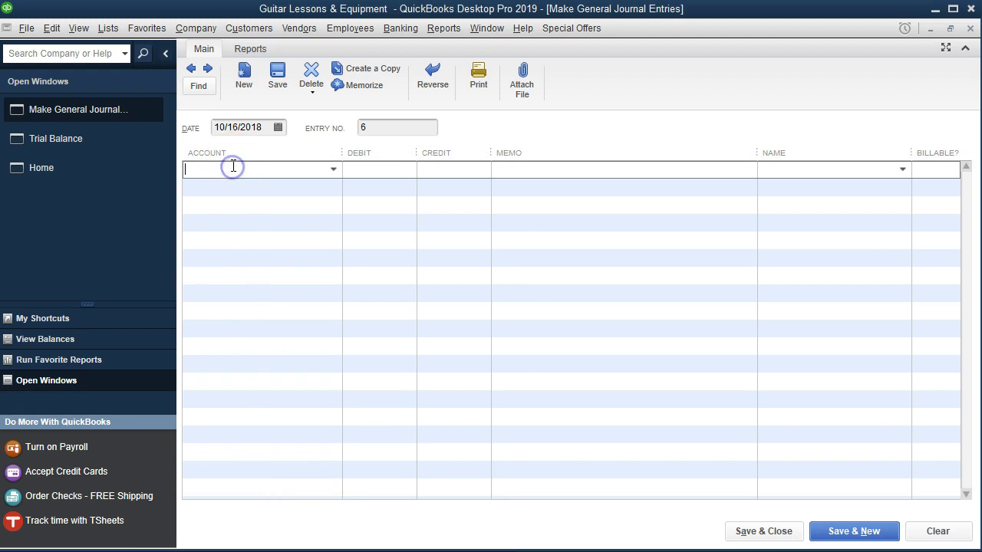
pyautogui.write('Ow')
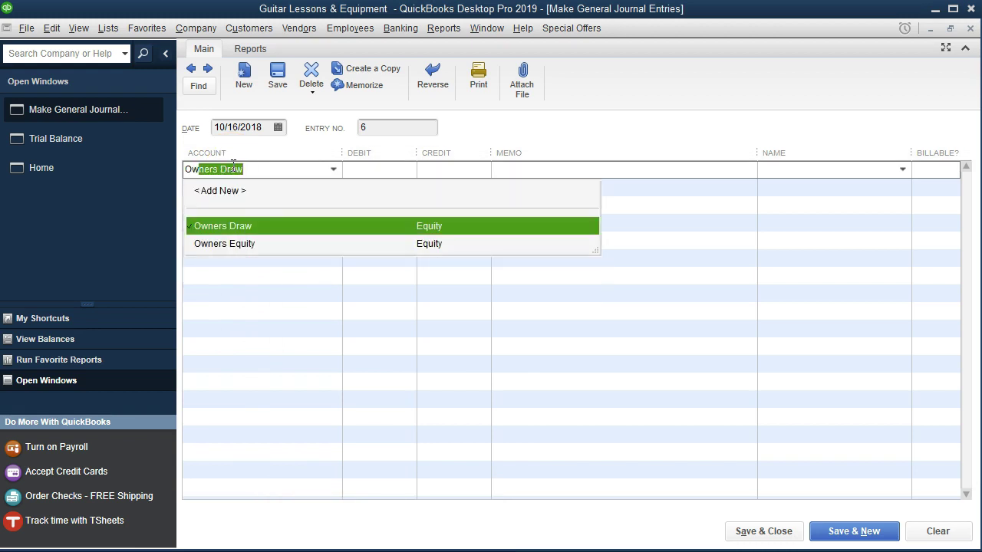
pyautogui.press('Tab')
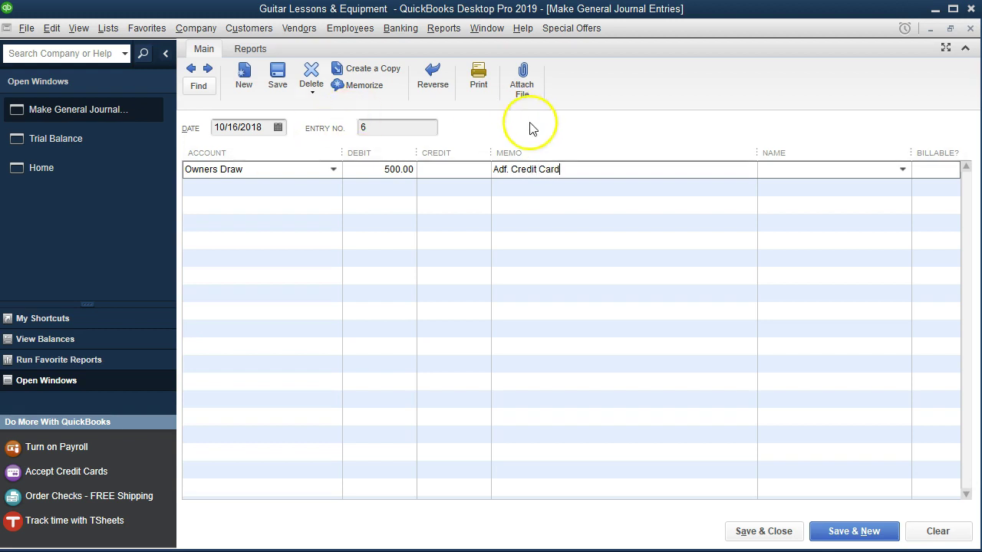
pyautogui.click(505, 170)
pyautogui.press('BackSpace')
pyautogui.write('j')
pyautogui.moveTo(571, 167); pyautogui.dragTo(443, 162)
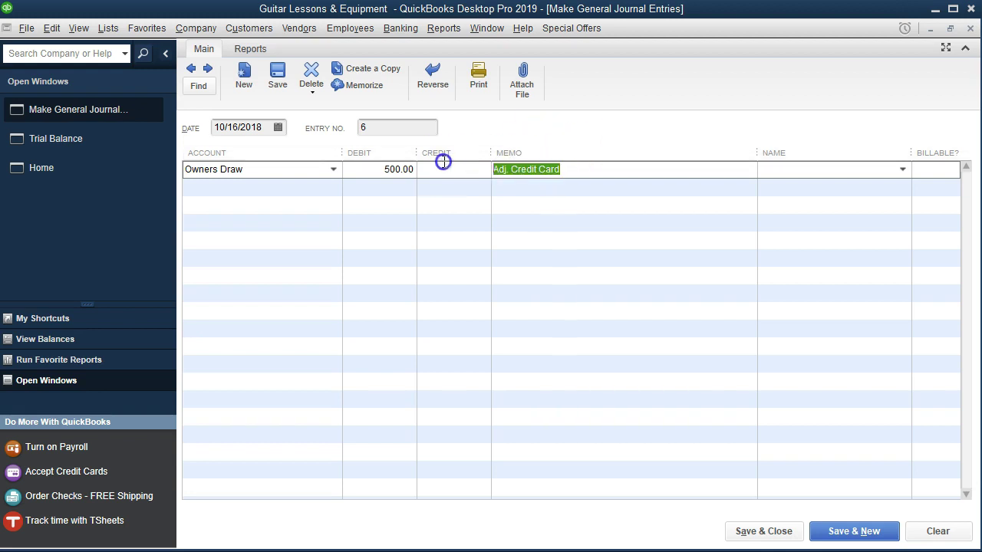
pyautogui.click(480, 344)
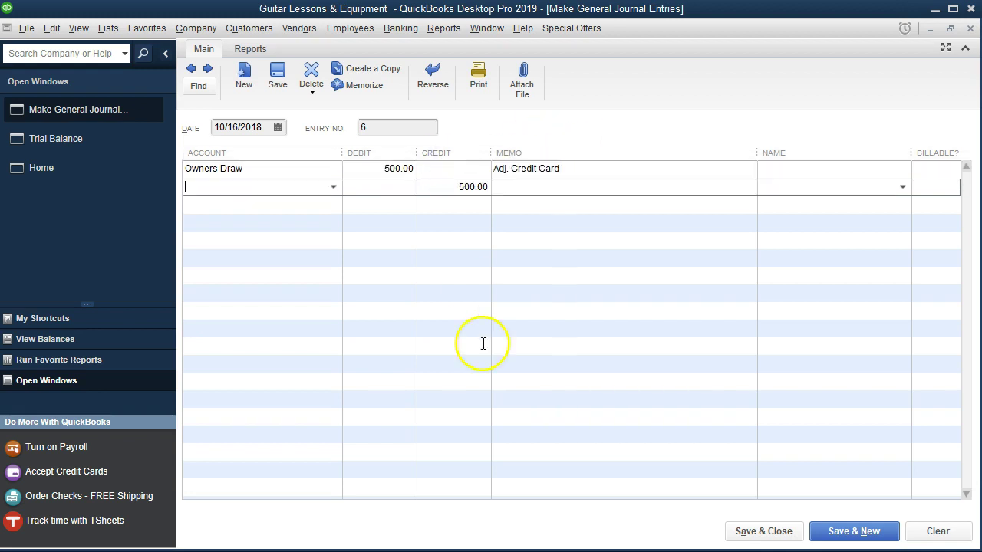
# - Enter the second journal line as a 290.00 debit to Postage and Delivery with the memo "Adj. Credit Card", checking the worksheet
pyautogui.moveTo(396, 550)
pyautogui.click(445, 522)
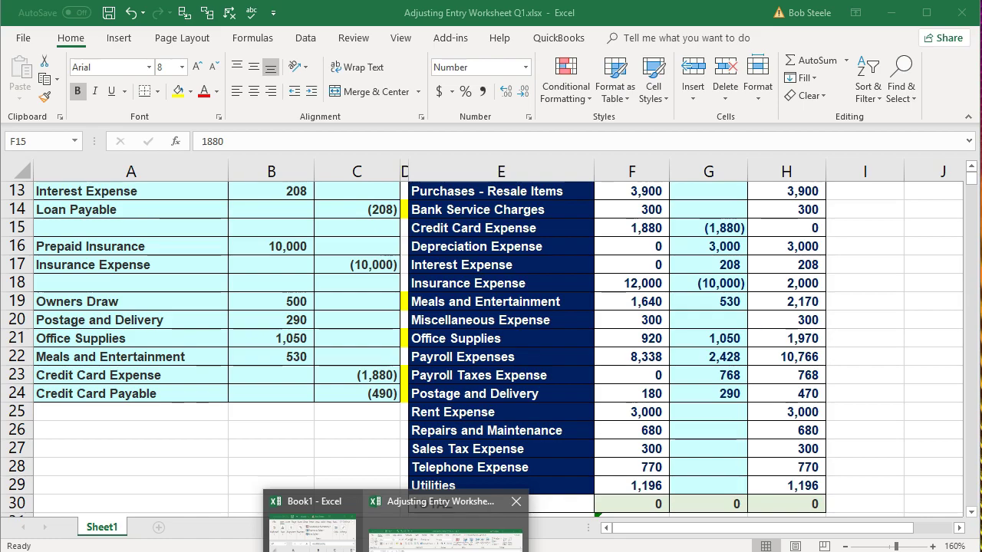
pyautogui.hotkey('alt', 'Tab')
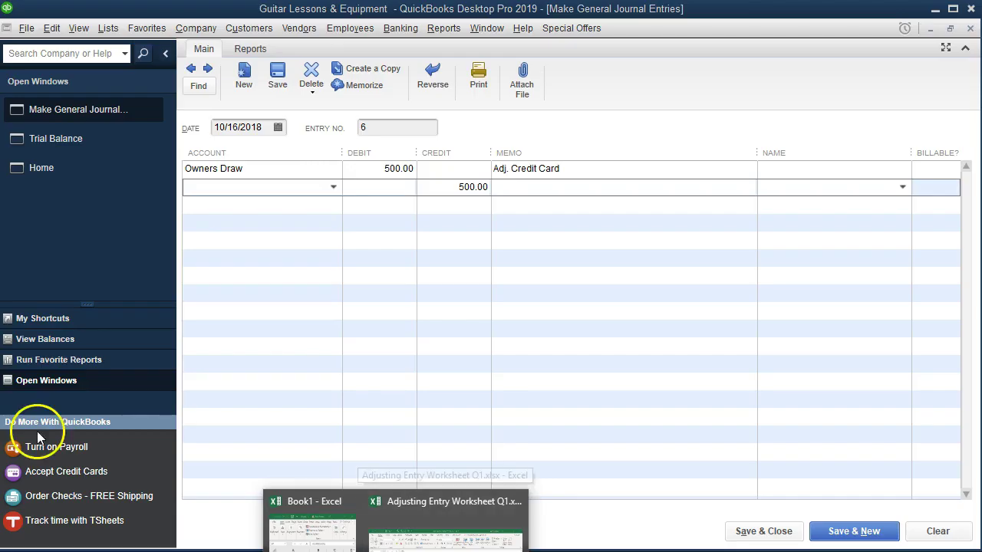
pyautogui.click(223, 186)
pyautogui.write('Po')
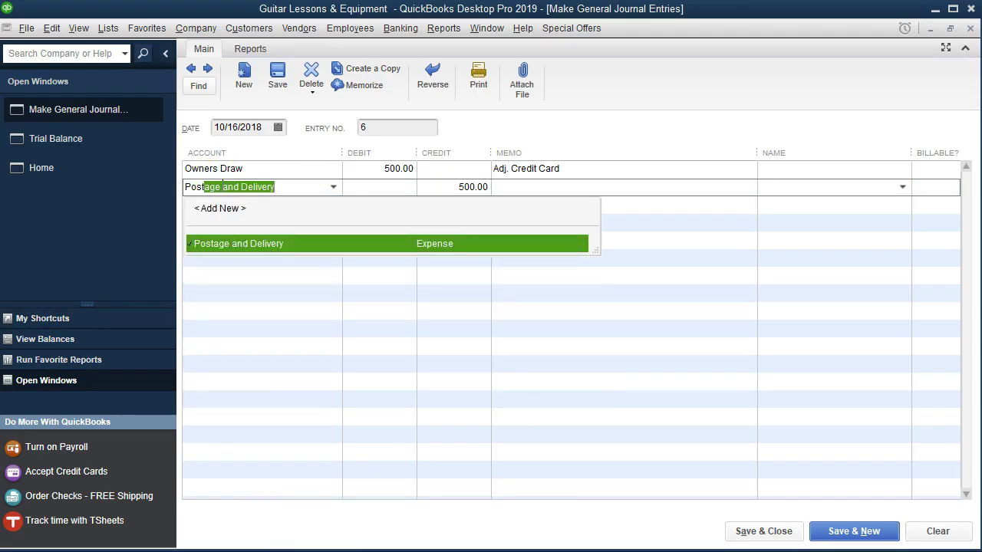
pyautogui.write('st')
pyautogui.click(223, 186)
pyautogui.press('Tab')
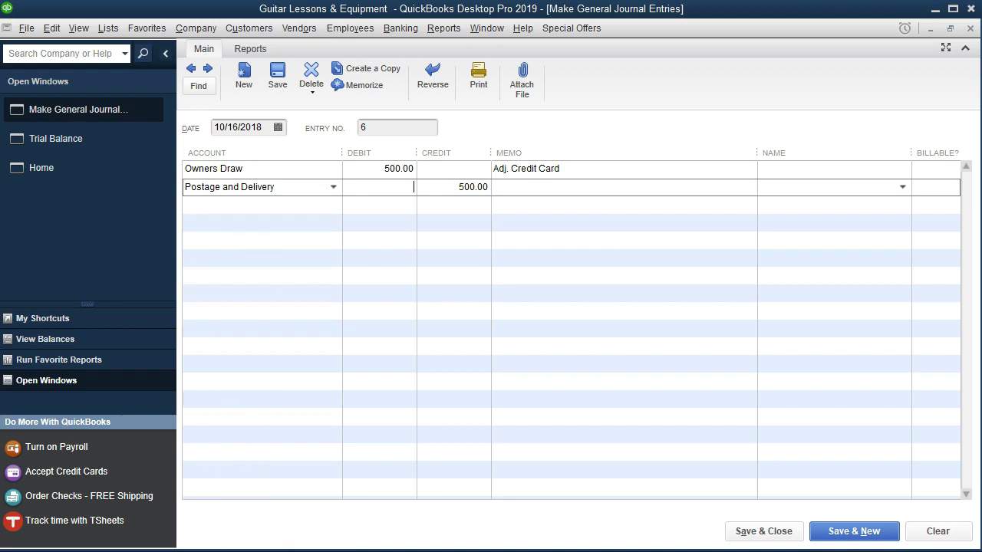
pyautogui.click(445, 529)
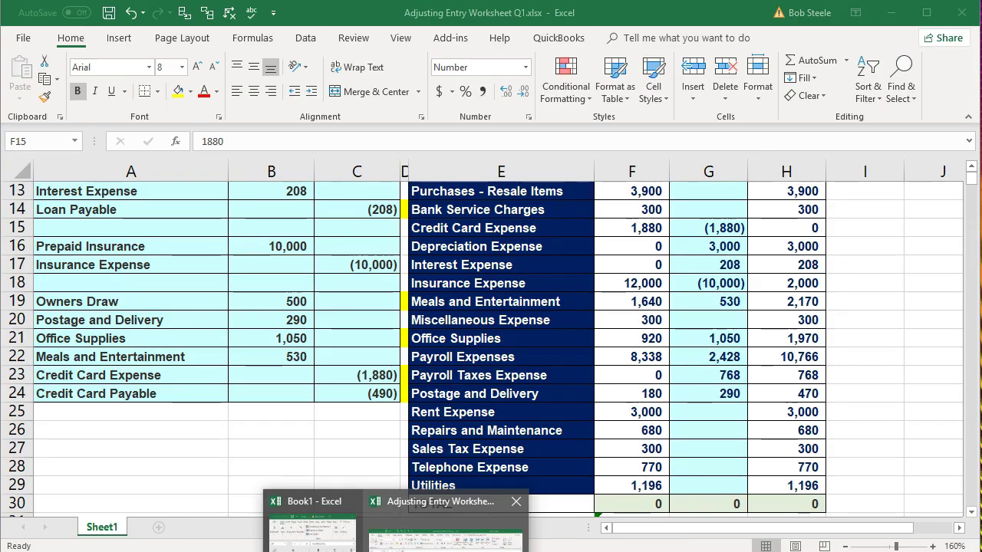
pyautogui.click(405, 191)
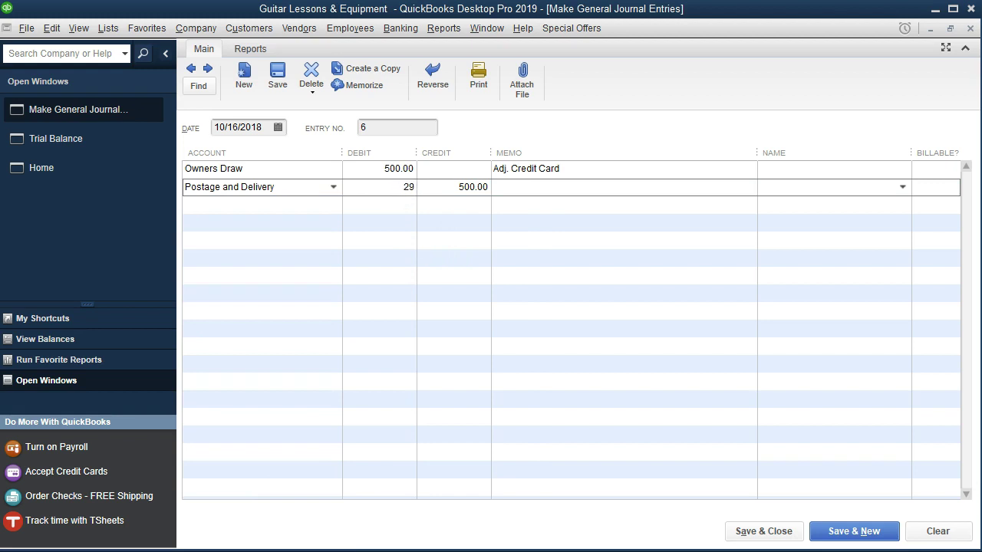
pyautogui.click(405, 204)
# - Enter the third journal line as a 1,050.00 debit to Office Supplies with the memo "Adj. Credit Card", checking the worksheet
pyautogui.moveTo(394, 550)
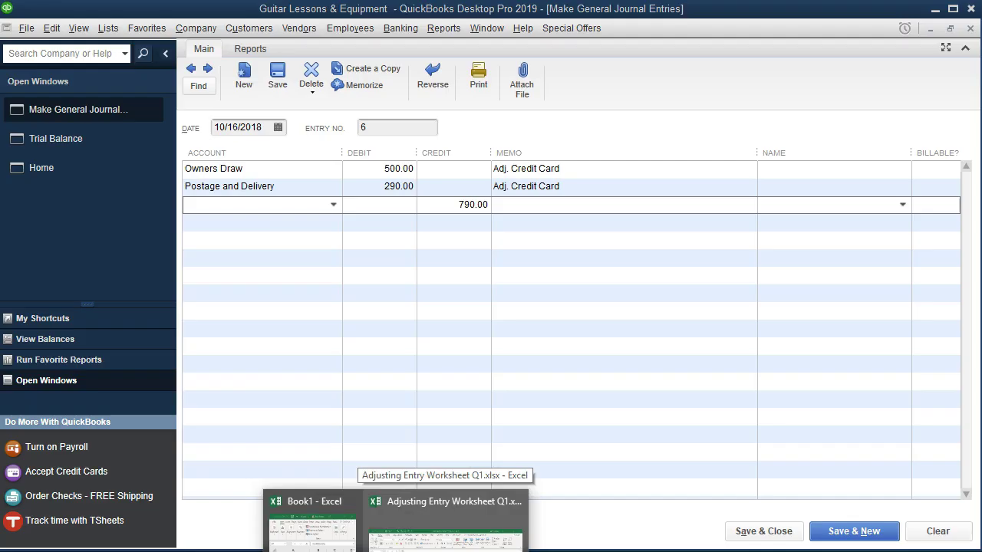
pyautogui.click(220, 298)
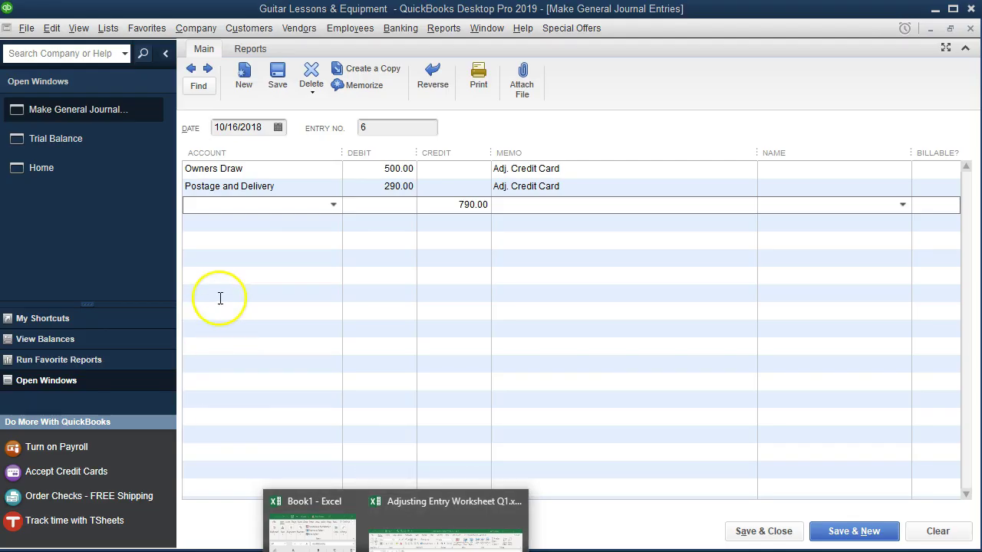
pyautogui.click(231, 207)
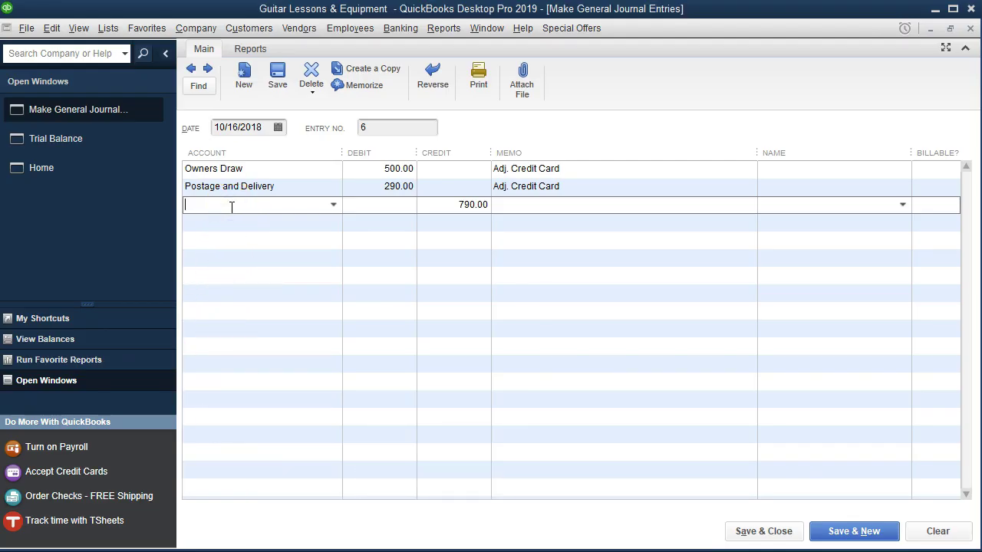
pyautogui.write('Off')
pyautogui.press('Tab')
pyautogui.moveTo(445, 529)
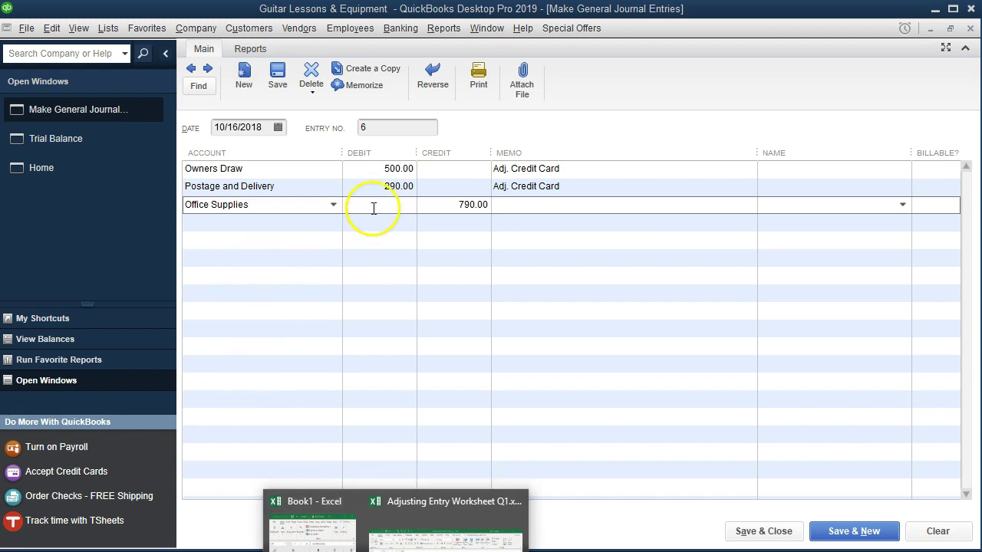
pyautogui.click(373, 206)
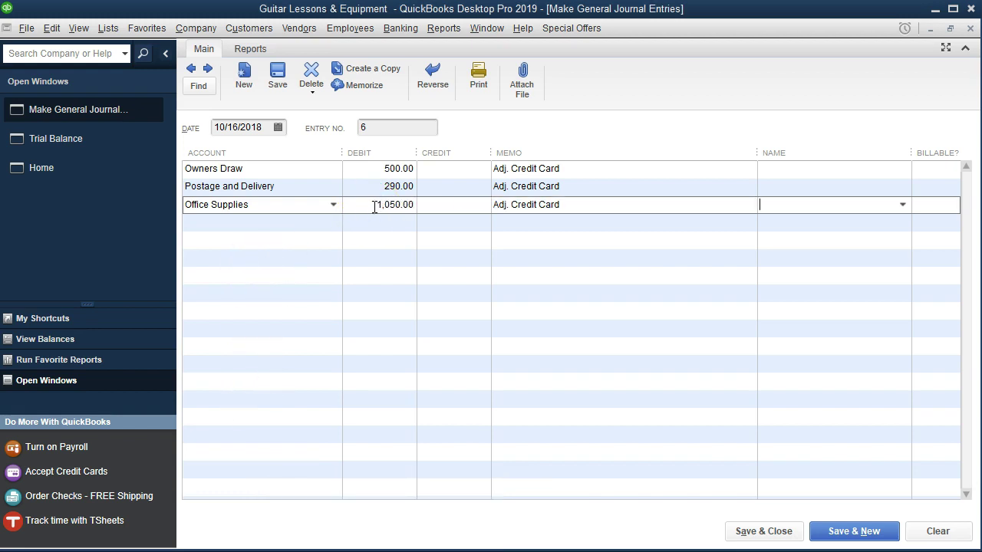
pyautogui.press('Tab')
# - Enter the fourth journal line as a 530.00 debit to Meals and Entertainment with the memo "Adj. Credit Card", checking the worksheet
pyautogui.moveTo(395, 551)
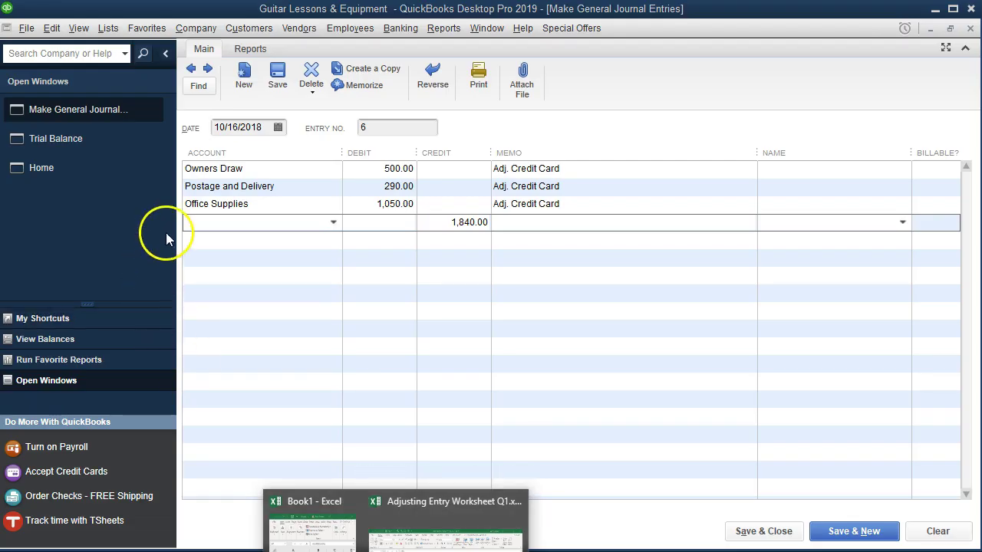
pyautogui.click(249, 222)
pyautogui.write('Meals')
pyautogui.press('Tab')
pyautogui.click(256, 221)
pyautogui.moveTo(445, 537)
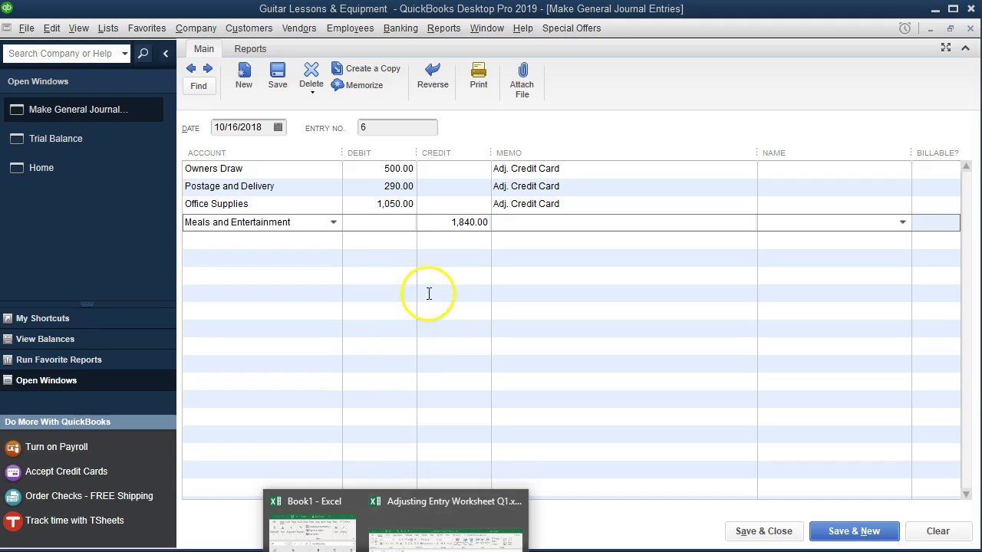
pyautogui.click(382, 223)
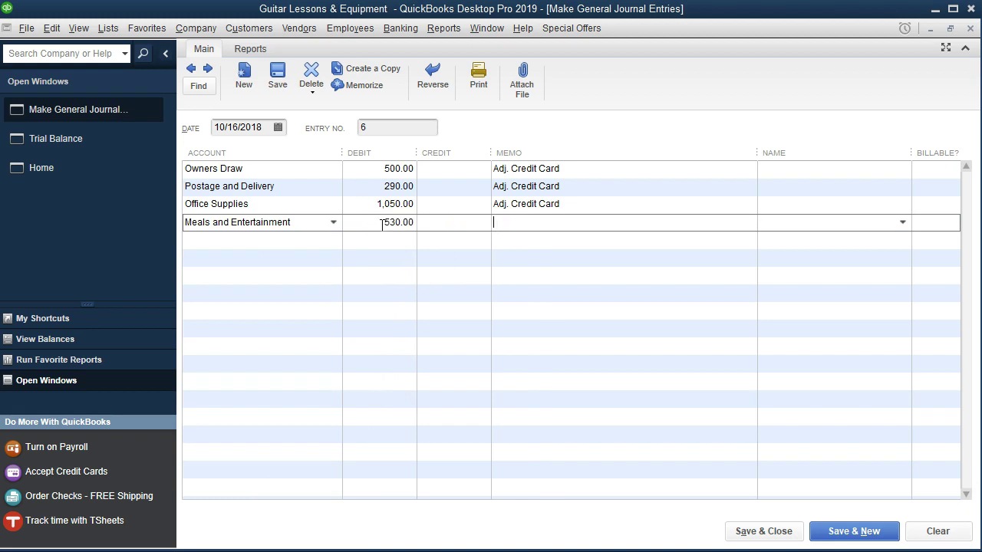
pyautogui.press('Tab')
pyautogui.press('Tab')
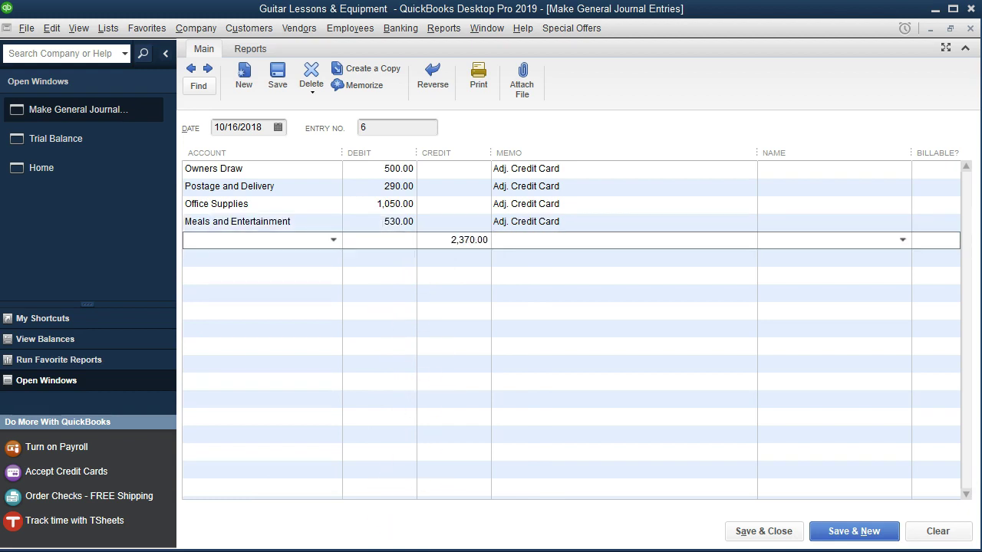
# - Enter the fifth journal line as a 1,880.00 credit to Credit Card Expense with the memo "Adj. Credit Card"
pyautogui.moveTo(444, 529)
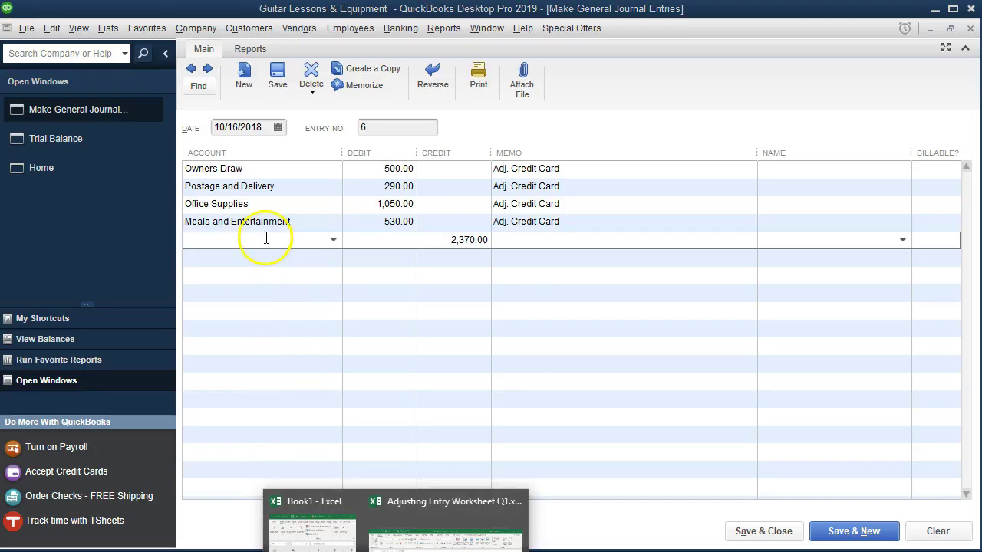
pyautogui.click(265, 240)
pyautogui.write('Credit Card Expense')
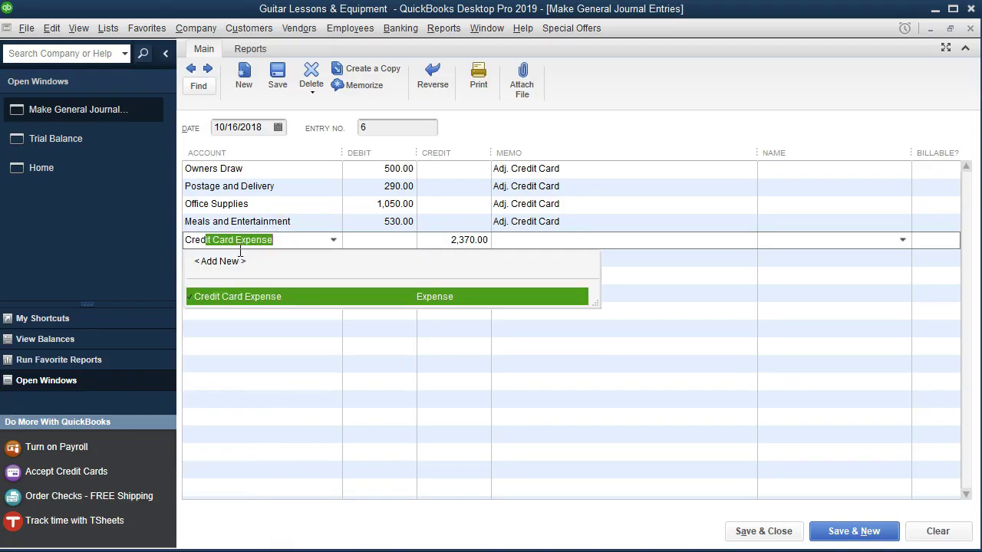
pyautogui.press('Tab')
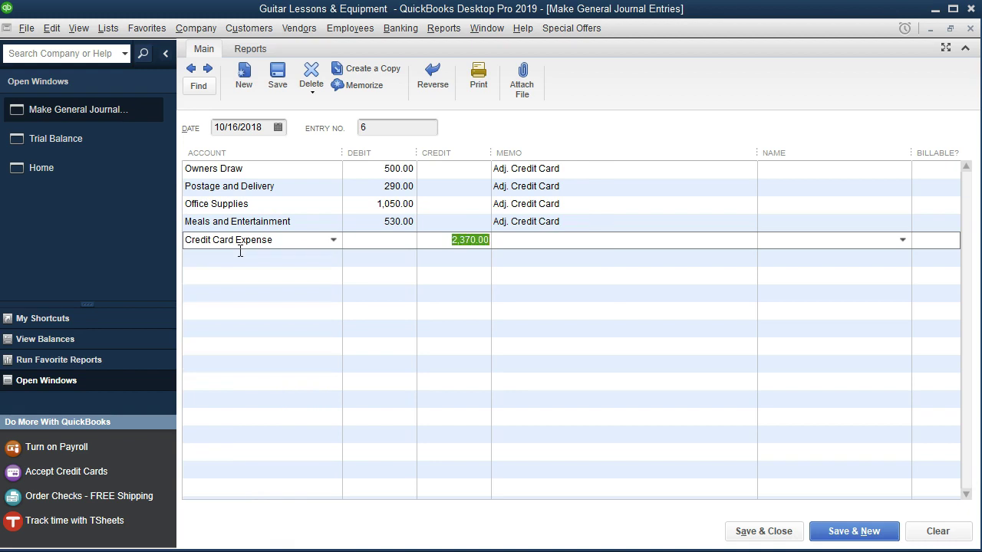
pyautogui.write('188')
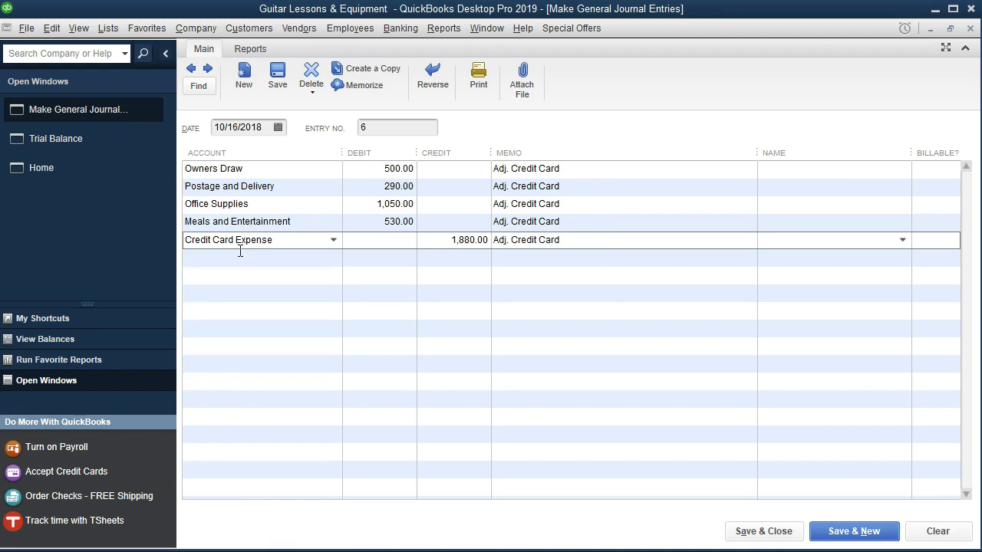
pyautogui.click(240, 253)
# - Check the worksheet and the account list, and enter Credit Card Payable as the account for the 490.00 credit line
pyautogui.moveTo(395, 551)
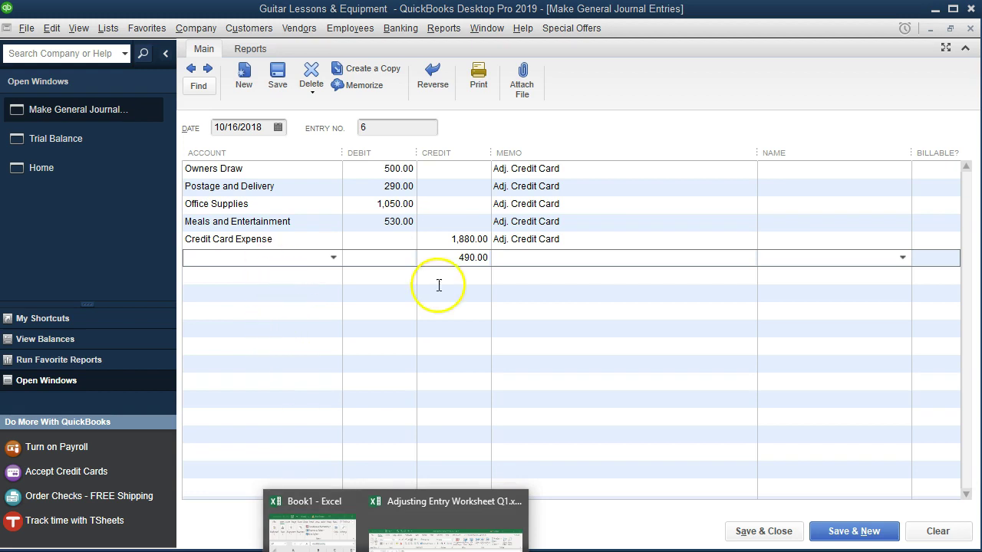
pyautogui.click(254, 256)
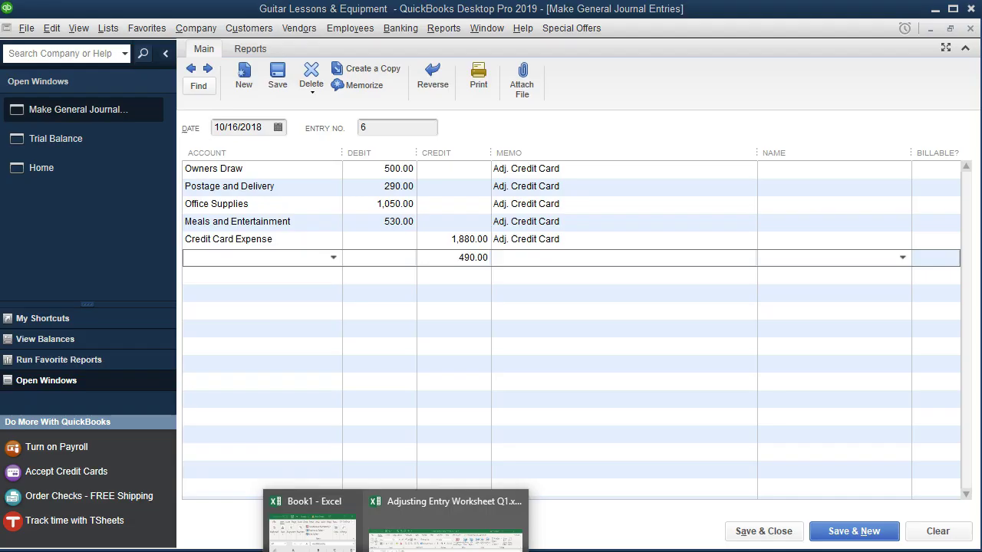
pyautogui.click(234, 258)
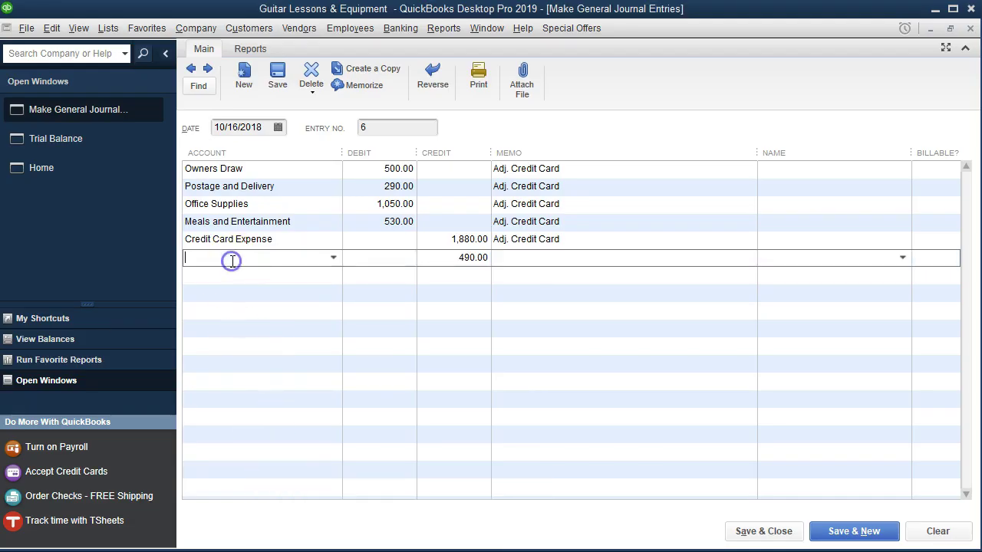
pyautogui.click(333, 257)
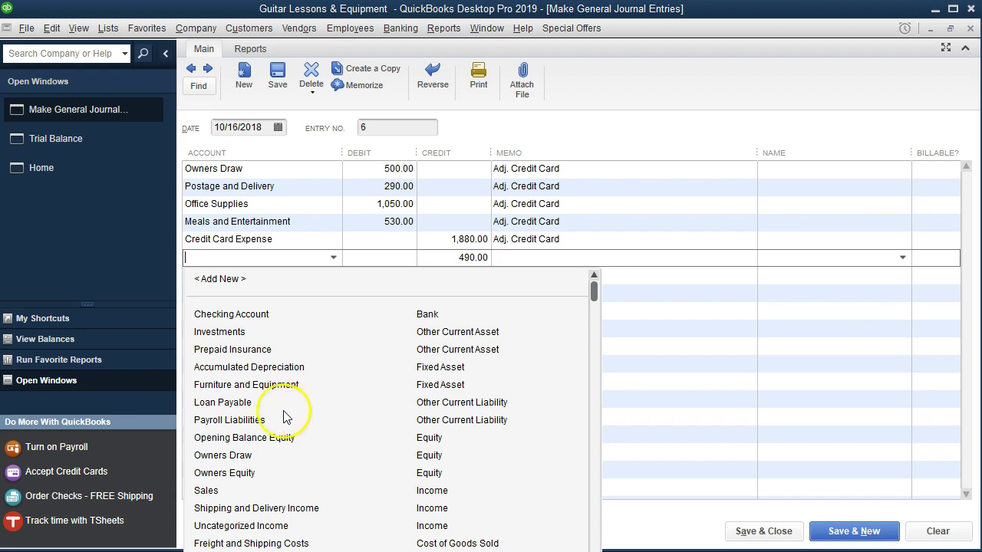
pyautogui.click(230, 257)
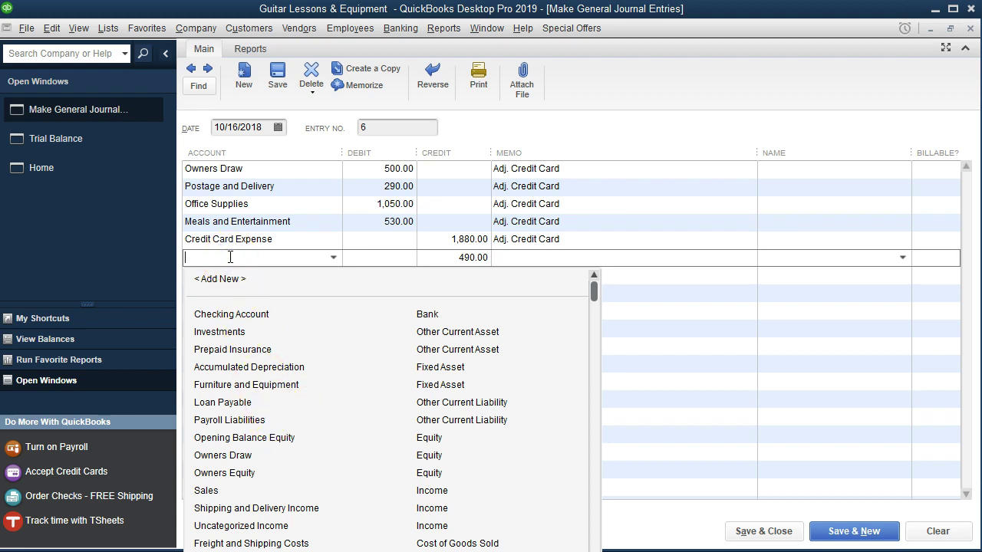
pyautogui.write('Credit Car')
pyautogui.press('BackSpace')
pyautogui.write('d Payable')
pyautogui.press('Tab')
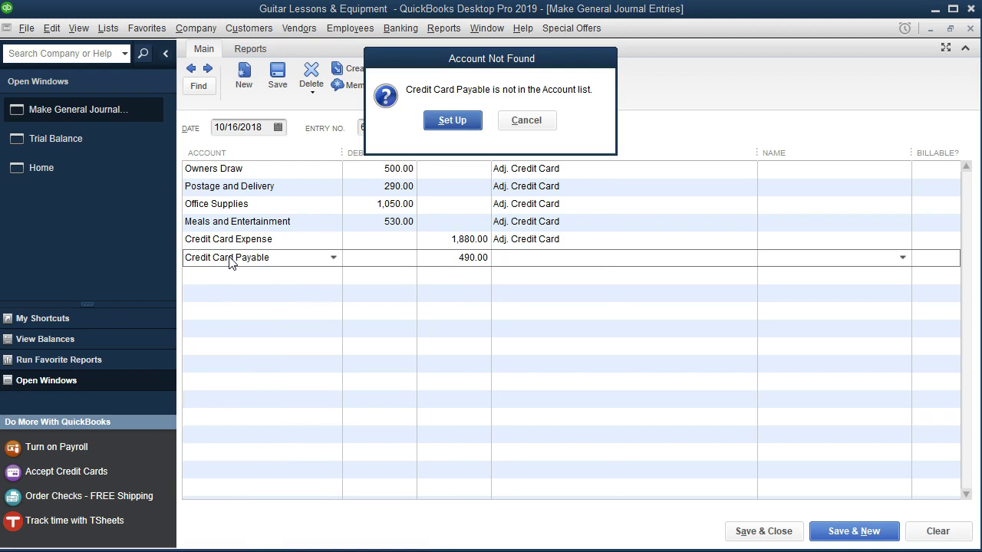
# - Set up Credit Card Payable as a new account of type Credit Card and save it
pyautogui.click(463, 122)
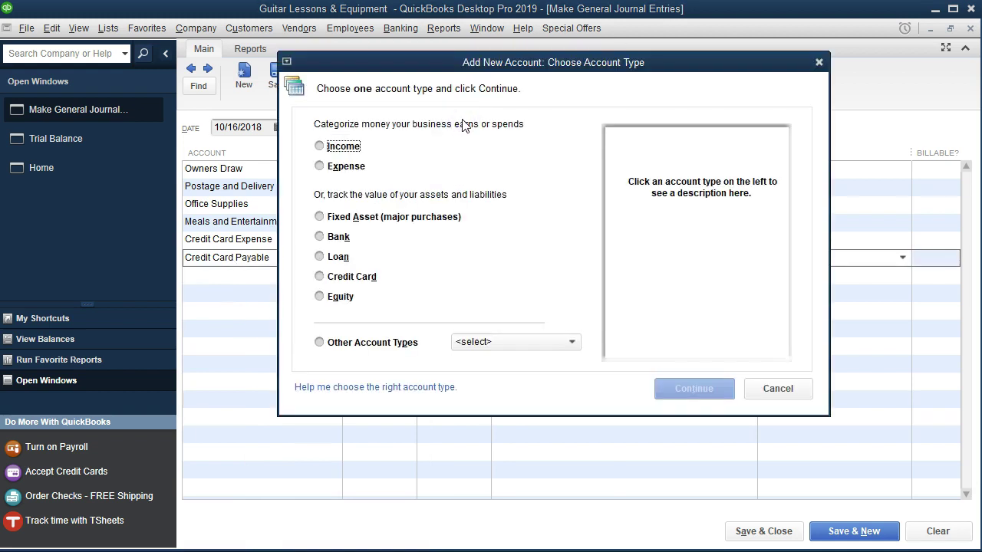
pyautogui.click(349, 277)
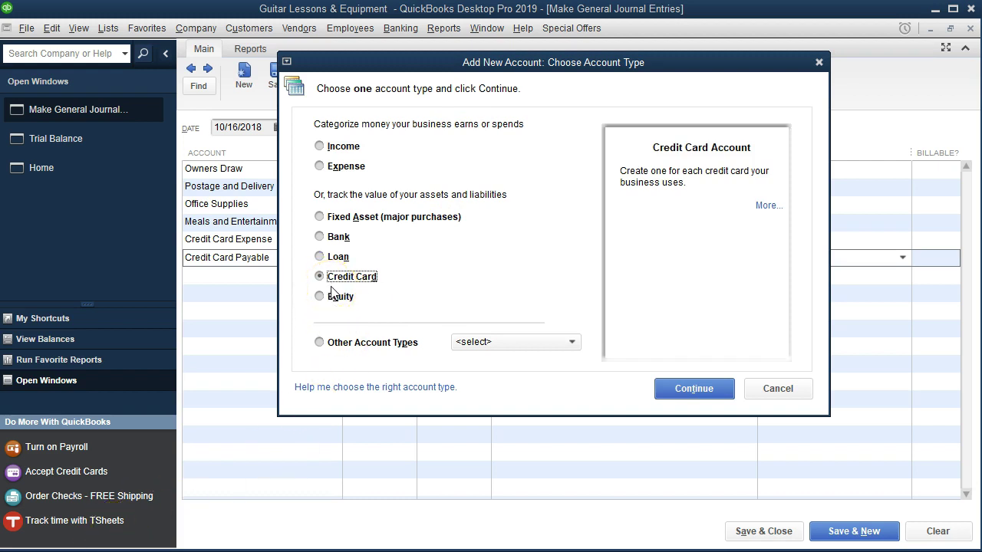
pyautogui.click(672, 389)
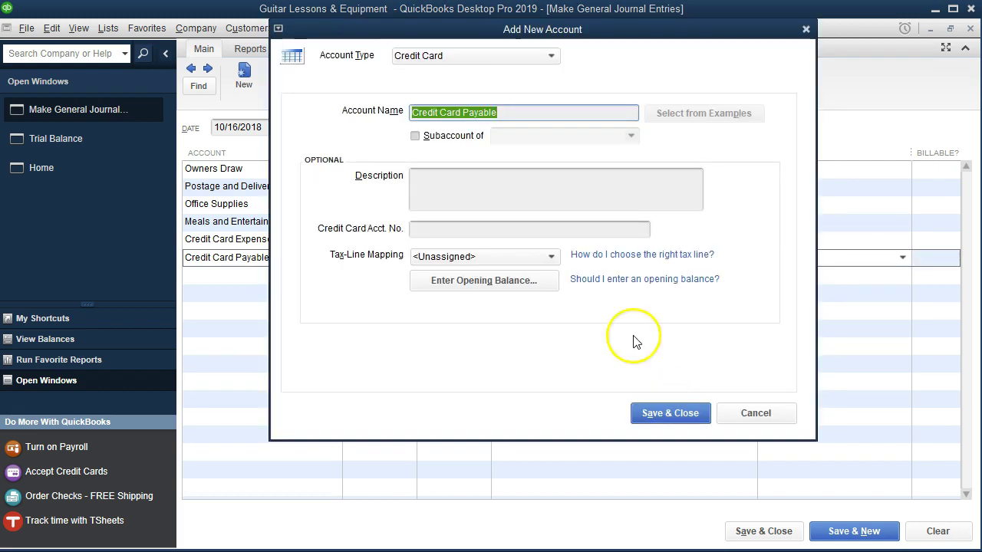
pyautogui.click(694, 411)
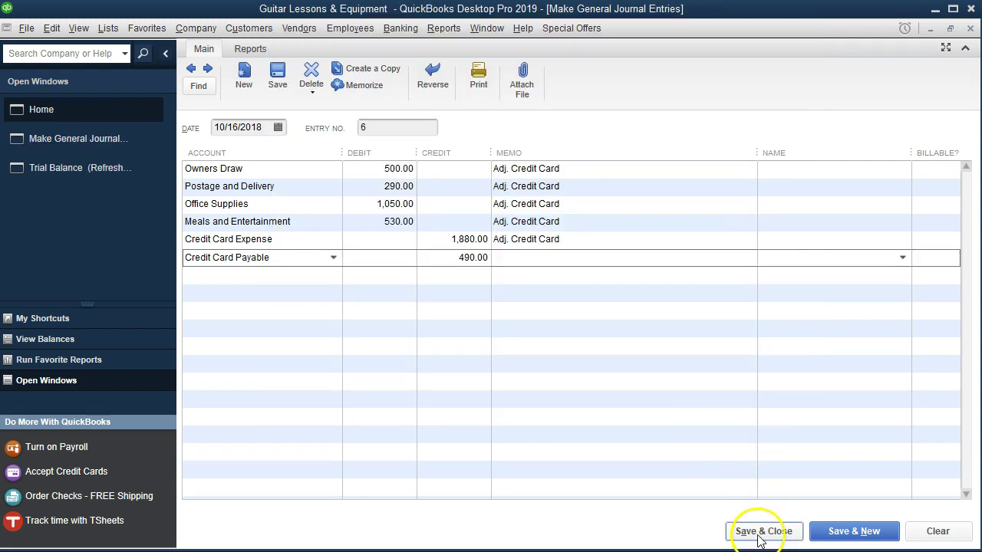
# - Add the memo "Adj. Credit Card" to the Credit Card Payable line and save and close the journal entry
pyautogui.click(580, 269)
pyautogui.click(563, 257)
pyautogui.write('Adj. Credit Card')
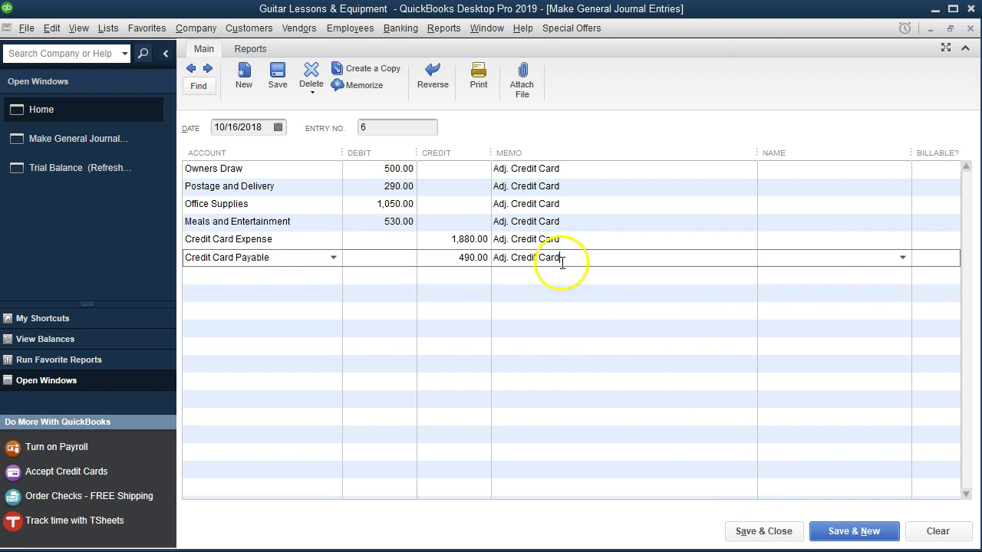
pyautogui.click(741, 531)
# - Check Credit Card Payable and Owners Draw on the refreshed trial balance, and compare Owners Draw with the adjusted balance in the Excel worksheet
pyautogui.click(232, 124)
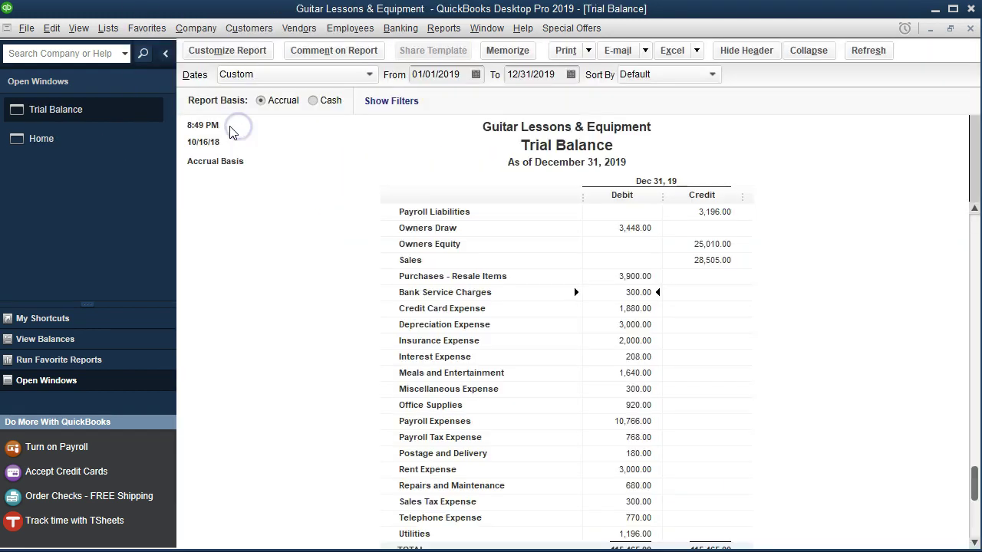
pyautogui.scroll(3, 618, 401)
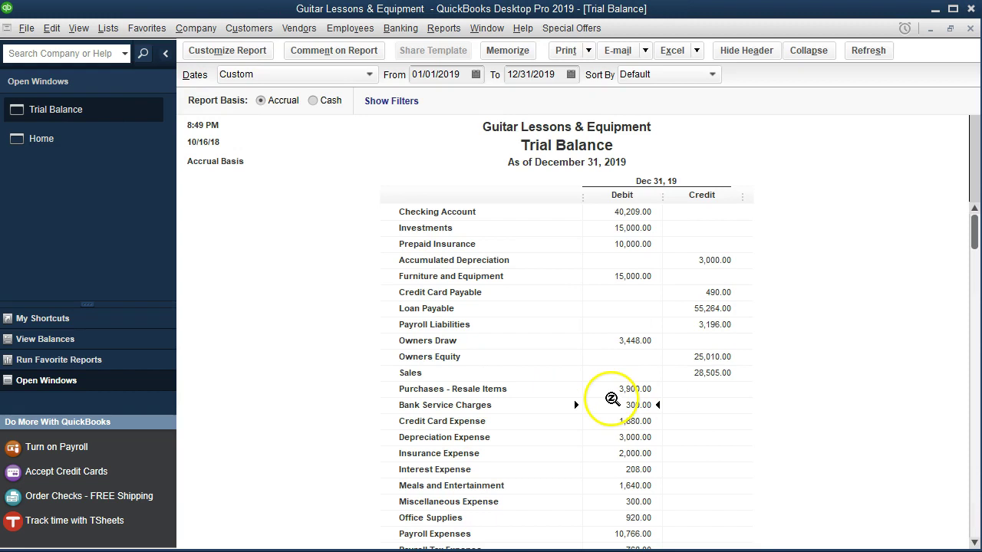
pyautogui.click(701, 292)
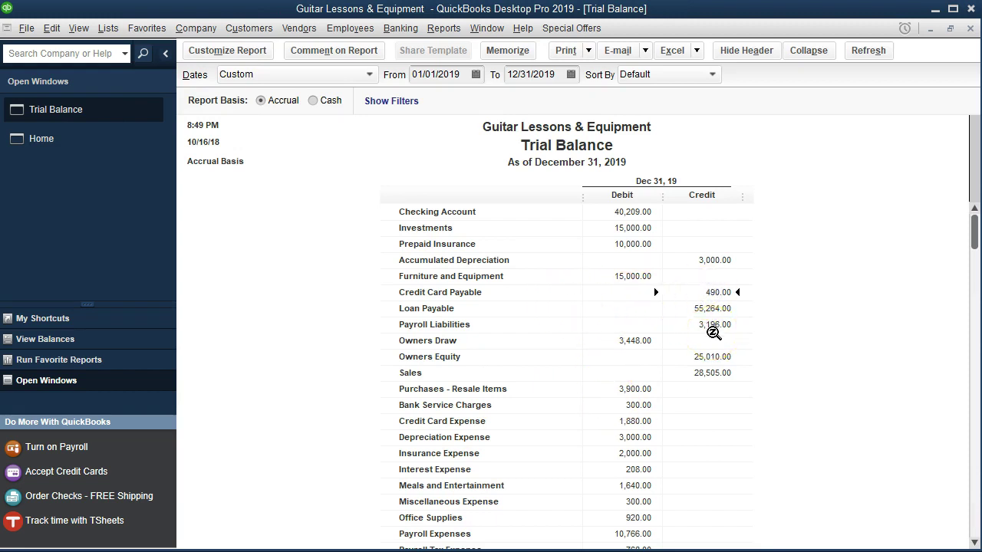
pyautogui.click(641, 341)
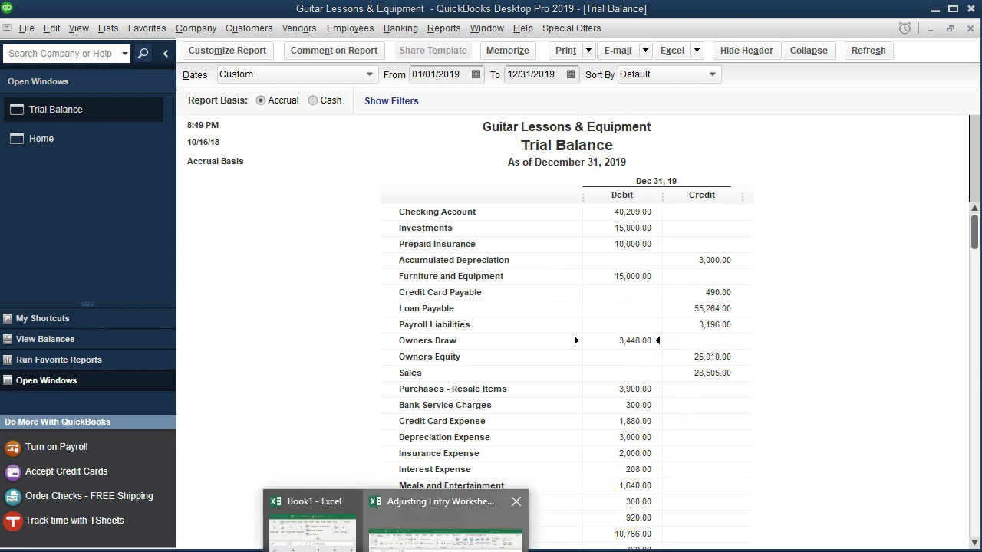
pyautogui.click(456, 522)
pyautogui.scroll(2, 592, 462)
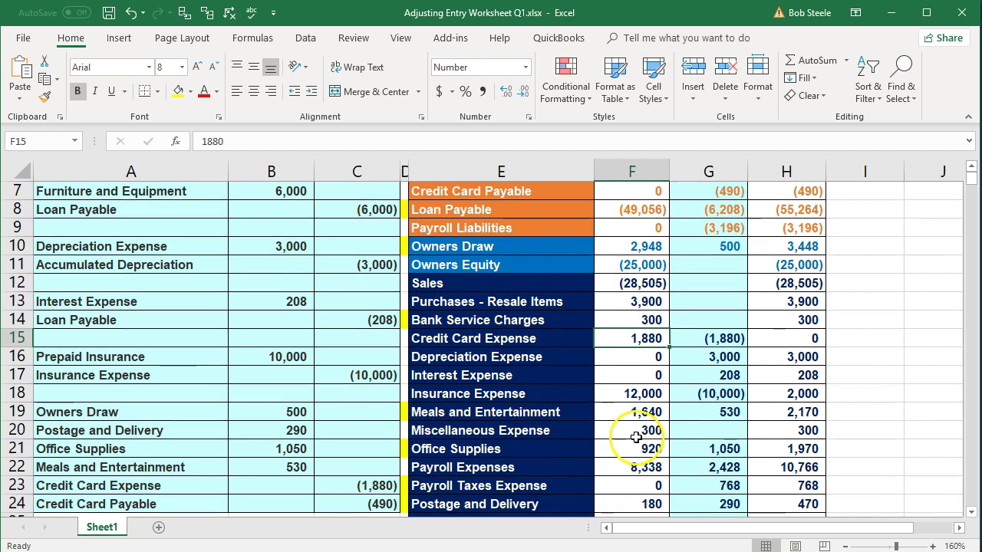
pyautogui.click(792, 245)
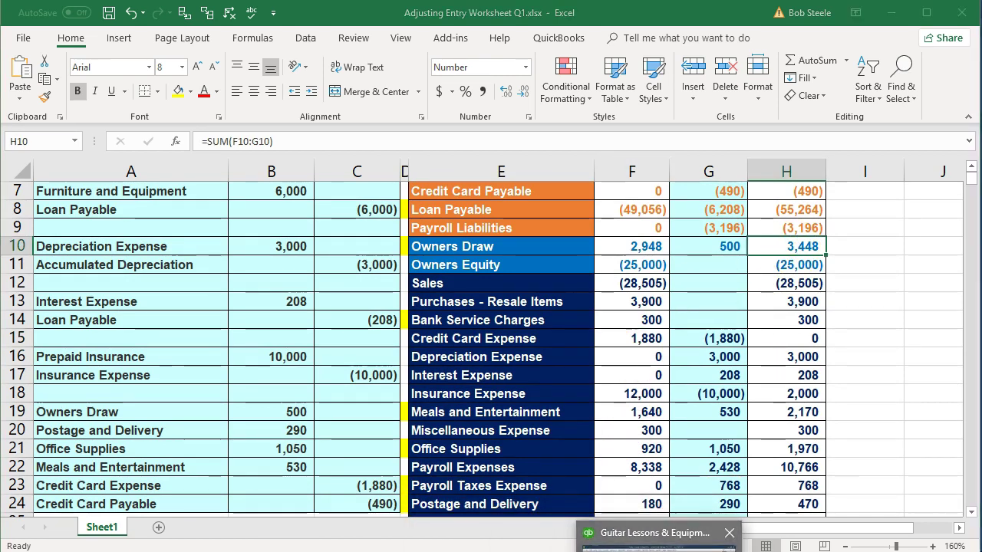
# - Return to the QuickBooks trial balance and examine the balances from the expense accounts up to Credit Card Payable
pyautogui.click(472, 537)
pyautogui.click(631, 386)
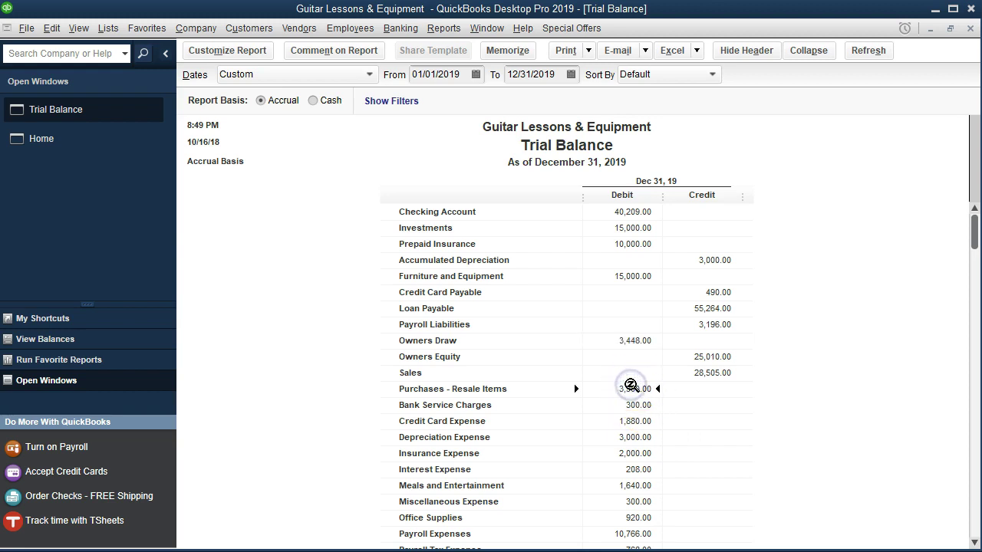
pyautogui.press('Down')
pyautogui.press('Down')
pyautogui.press('Right')
pyautogui.press('Up')
pyautogui.press('Up')
pyautogui.press('Up')
pyautogui.press('Up')
pyautogui.press('Up')
pyautogui.press('Up')
pyautogui.press('Up')
pyautogui.press('Up')
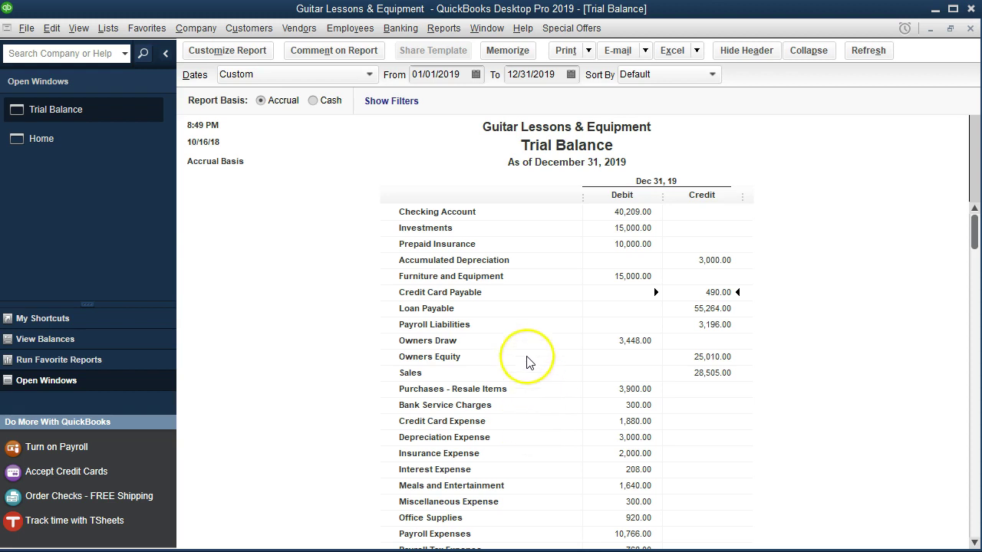
# - Open the transaction detail behind the Credit Card Payable balance and set the report's start date to 01/01/2015
pyautogui.doubleClick(707, 293)
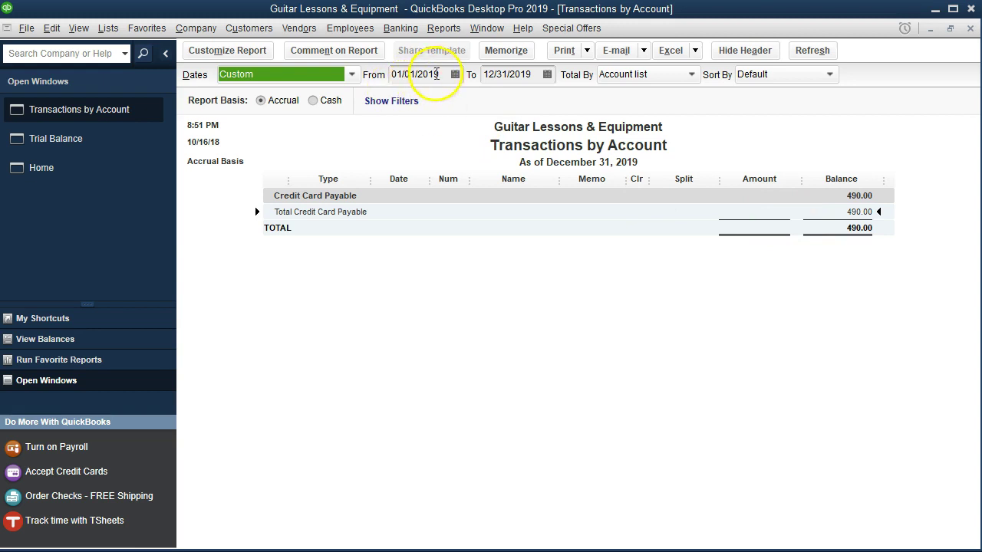
pyautogui.click(447, 74)
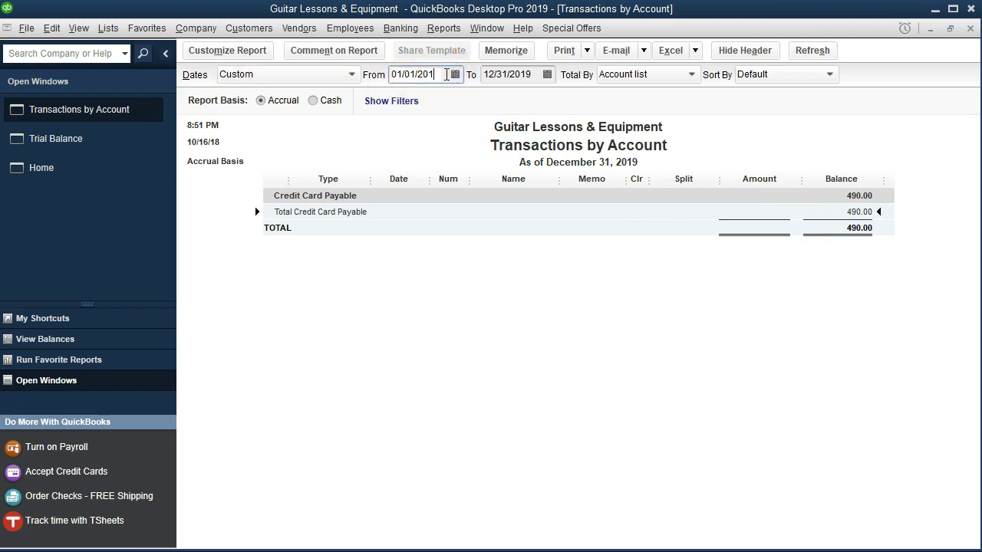
pyautogui.click(508, 293)
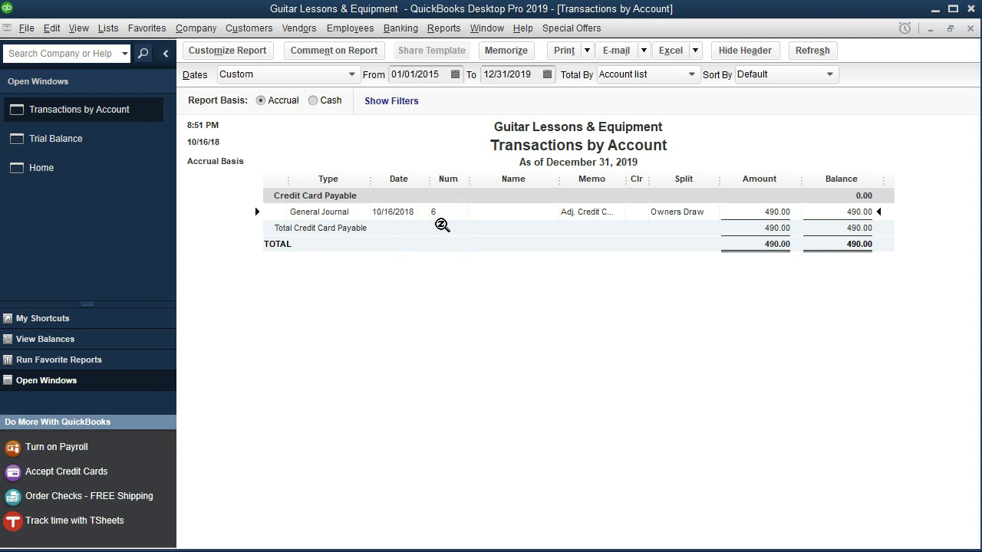
# - Open the general journal entry behind the Credit Card Payable transaction by way of the Owners Draw register
pyautogui.doubleClick(751, 217)
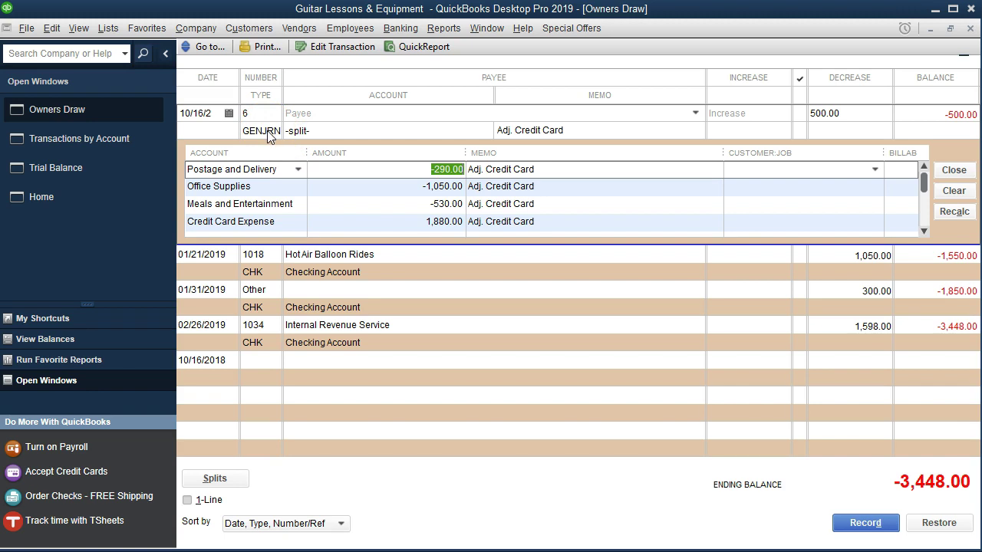
pyautogui.doubleClick(264, 135)
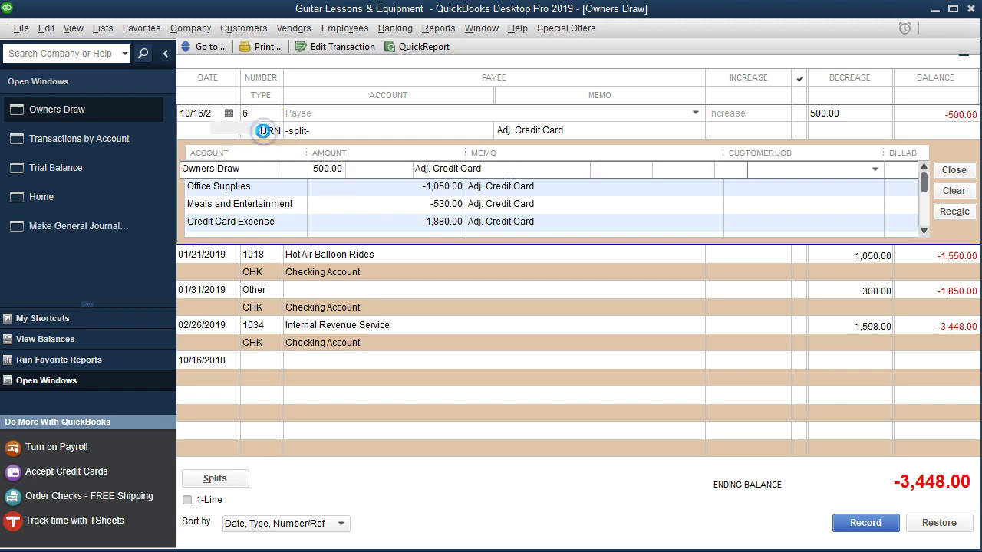
pyautogui.click(602, 263)
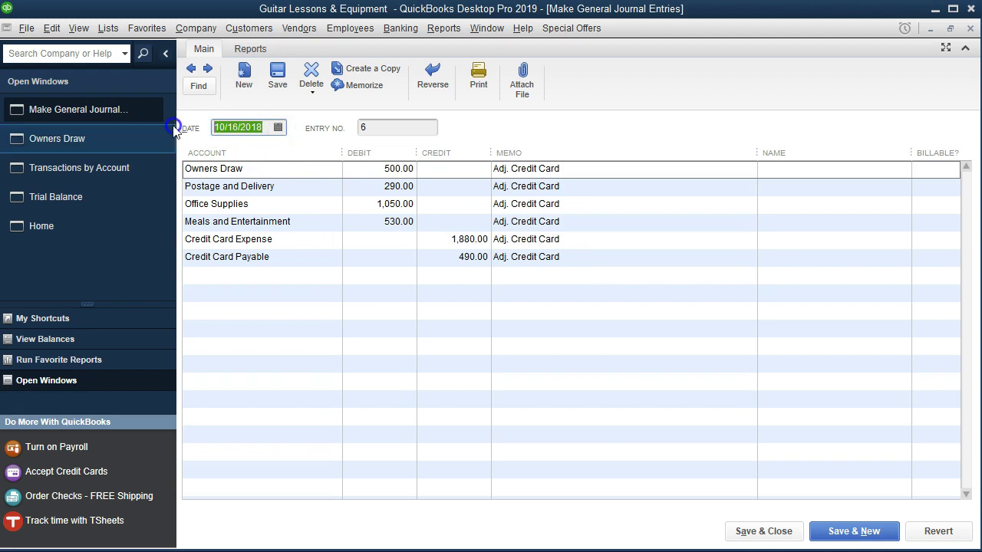
# - Set the journal entry's date to 12/31/2019, save it, and return to the trial balance by closing the register and detail report
pyautogui.write('123')
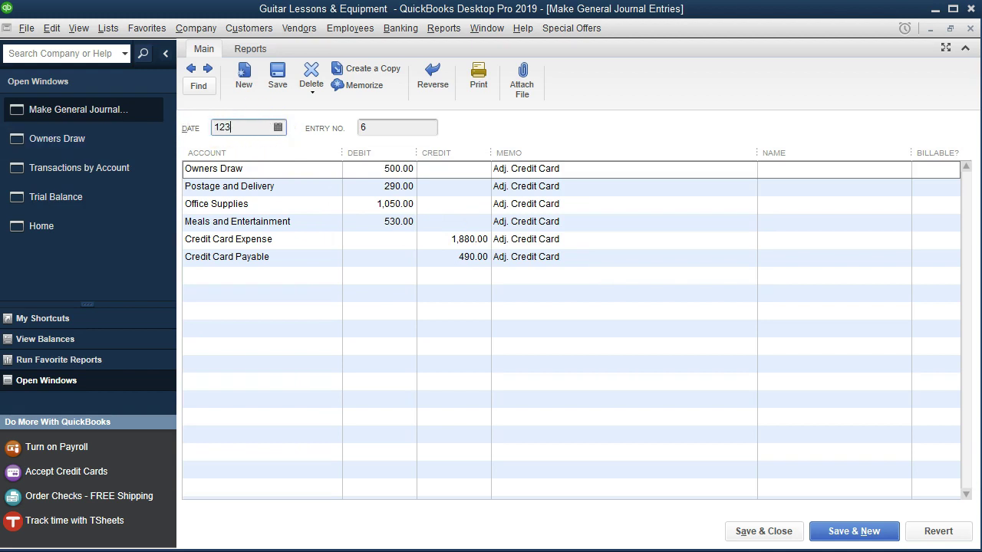
pyautogui.write('2/31/2019')
pyautogui.press('Tab')
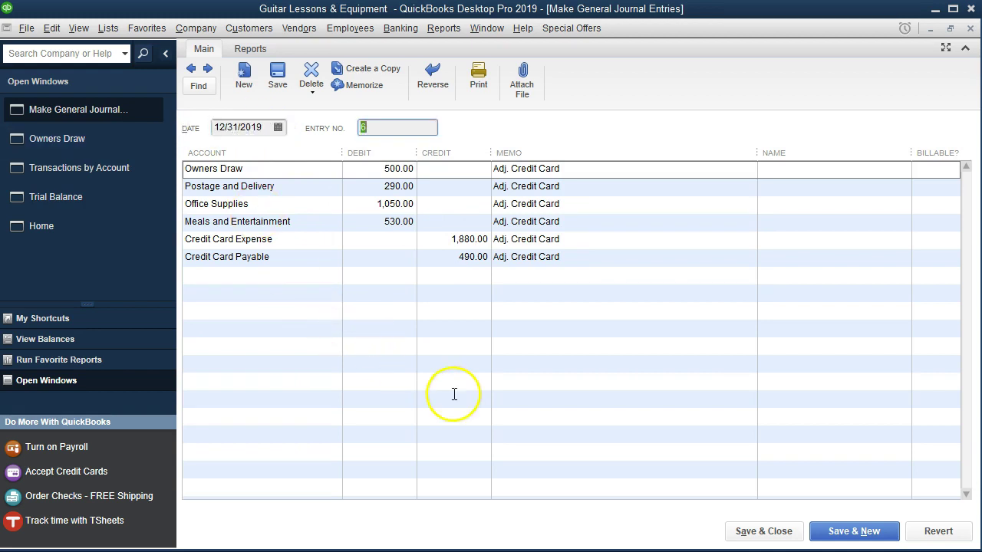
pyautogui.click(738, 531)
pyautogui.click(421, 121)
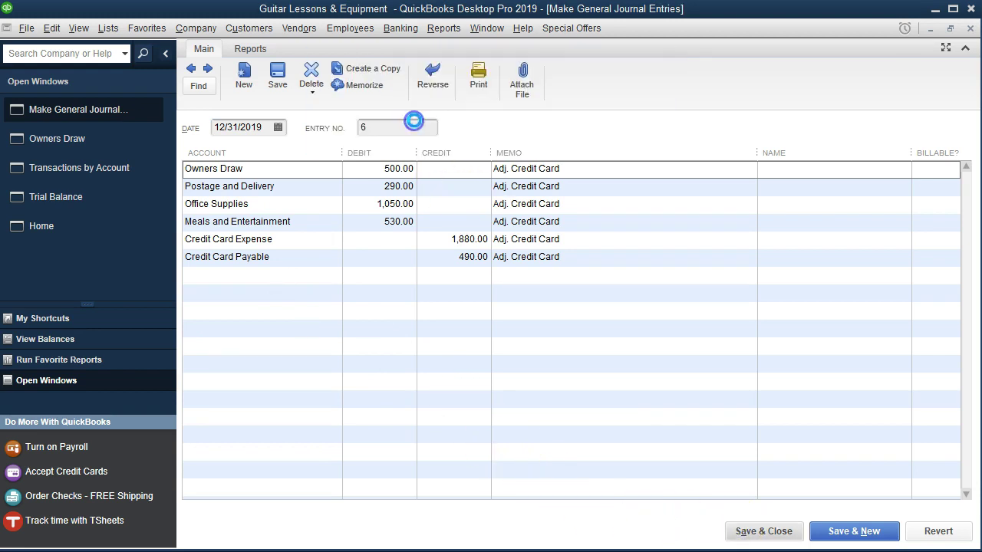
pyautogui.click(970, 28)
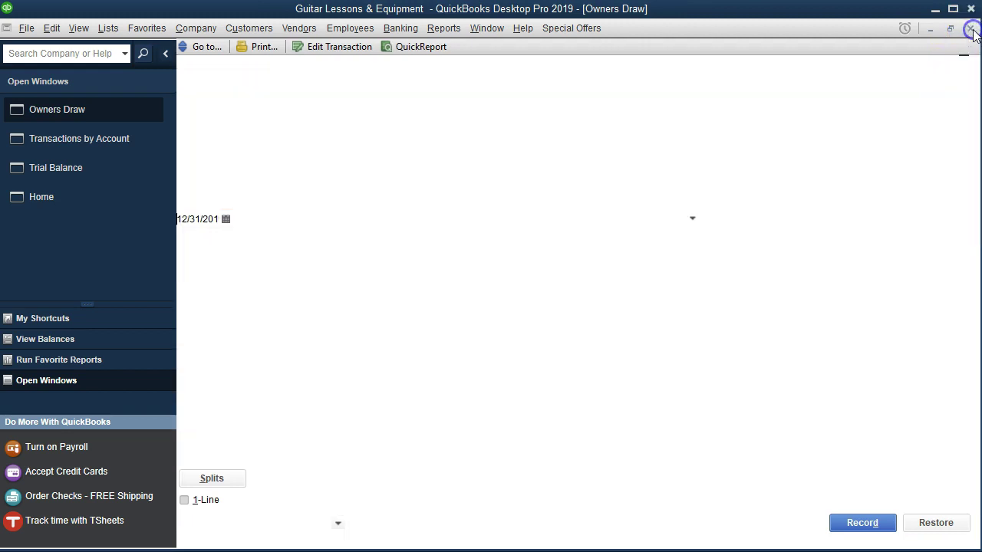
pyautogui.click(970, 29)
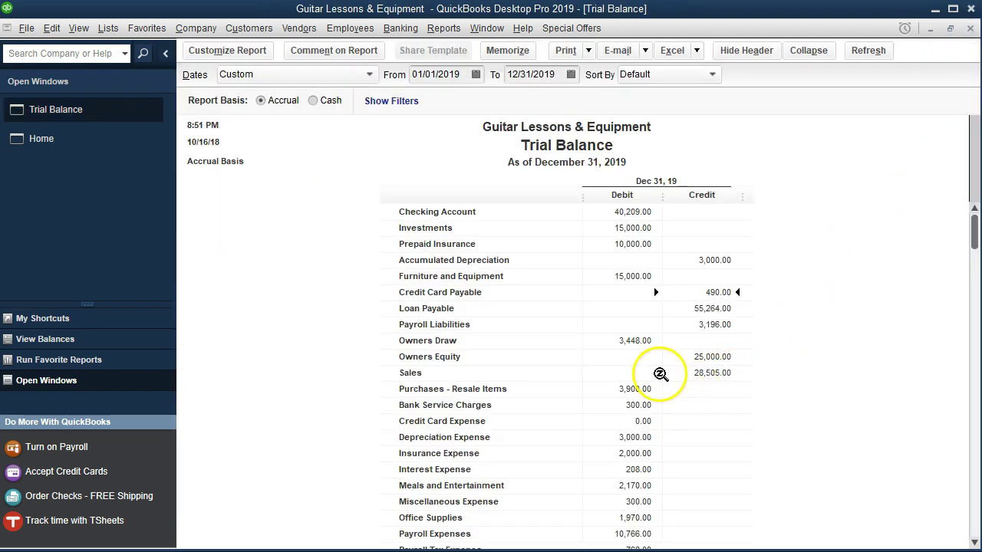
# - Check the trial balance from Owners Draw to Meals and Entertainment, and compare Meals and Entertainment with its adjusted balance in the Excel worksheet
pyautogui.click(638, 341)
pyautogui.click(641, 389)
pyautogui.press('Down')
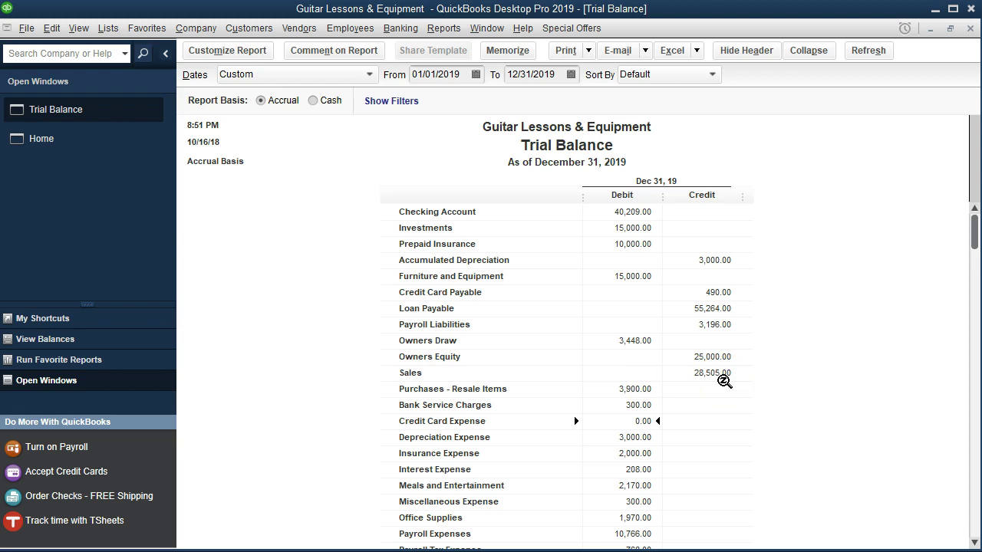
pyautogui.press('Down')
pyautogui.press('Down')
pyautogui.press('Down')
pyautogui.press('Down')
pyautogui.click(468, 525)
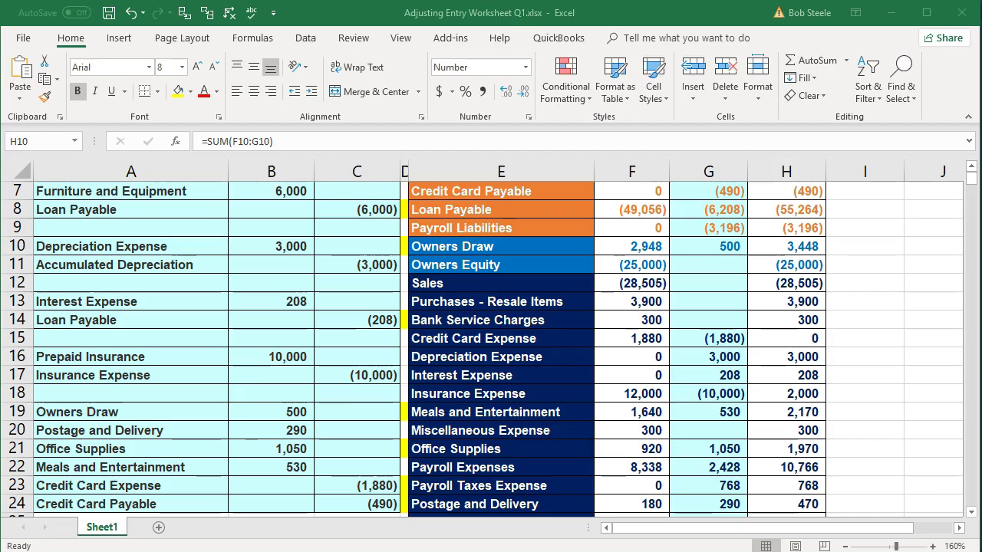
pyautogui.click(636, 412)
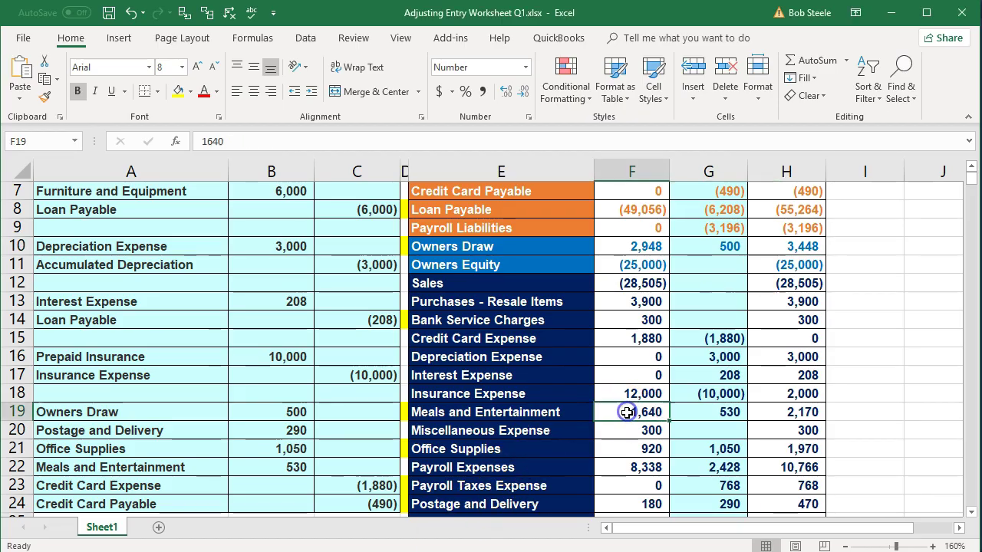
pyautogui.click(811, 409)
pyautogui.scroll(-3, 811, 410)
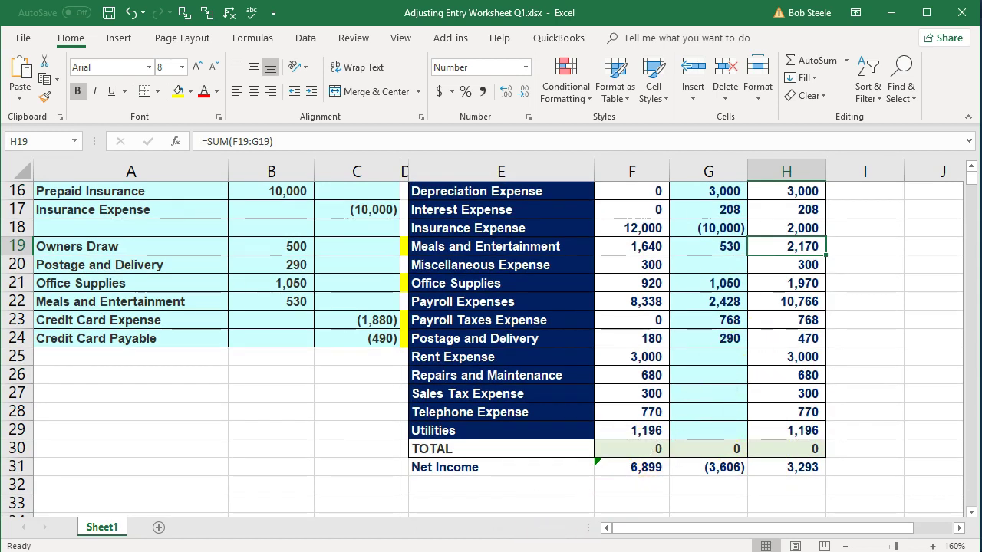
# - Check Office Supplies on the QuickBooks trial balance and compare it with the adjusted balance in the Excel worksheet
pyautogui.click(670, 535)
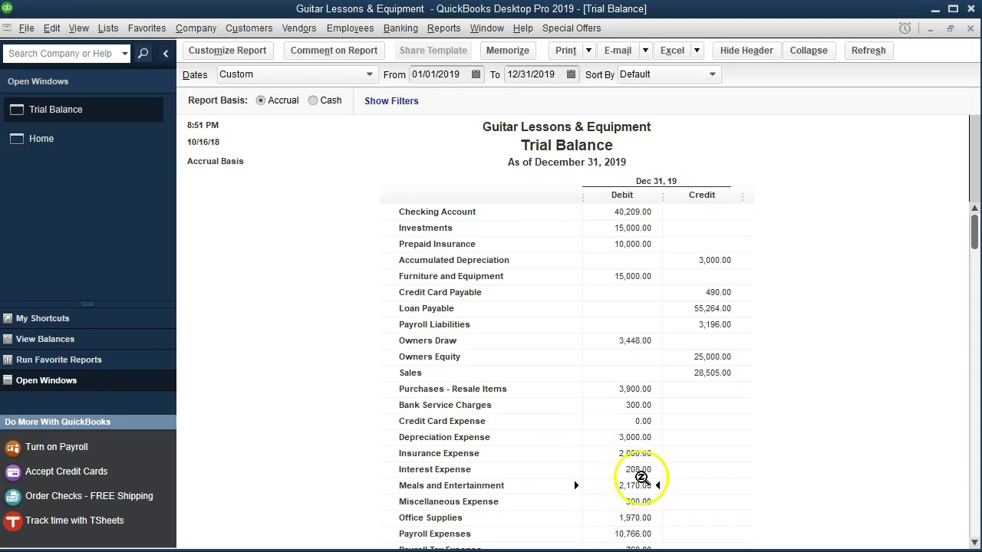
pyautogui.scroll(-3, 729, 455)
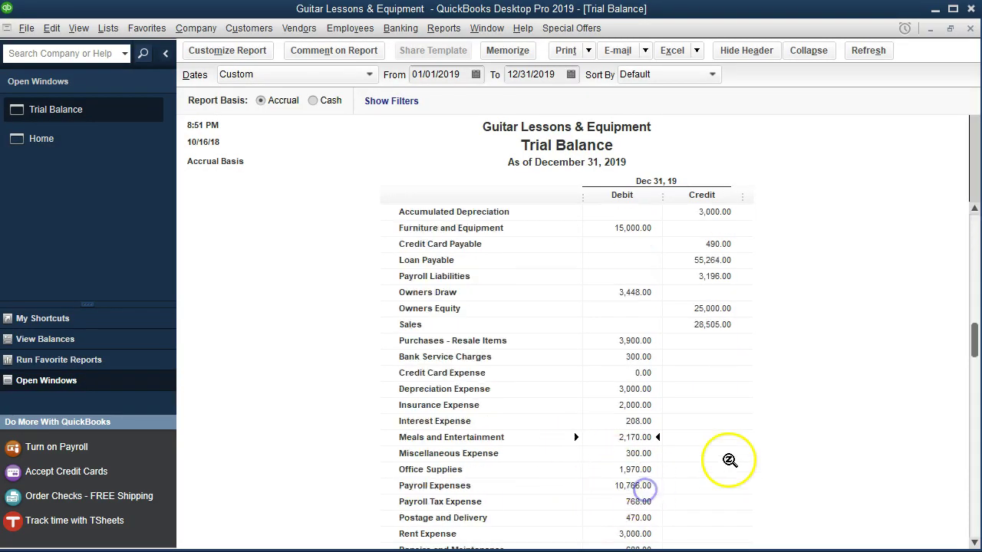
pyautogui.click(771, 447)
pyautogui.moveTo(398, 546)
pyautogui.click(445, 512)
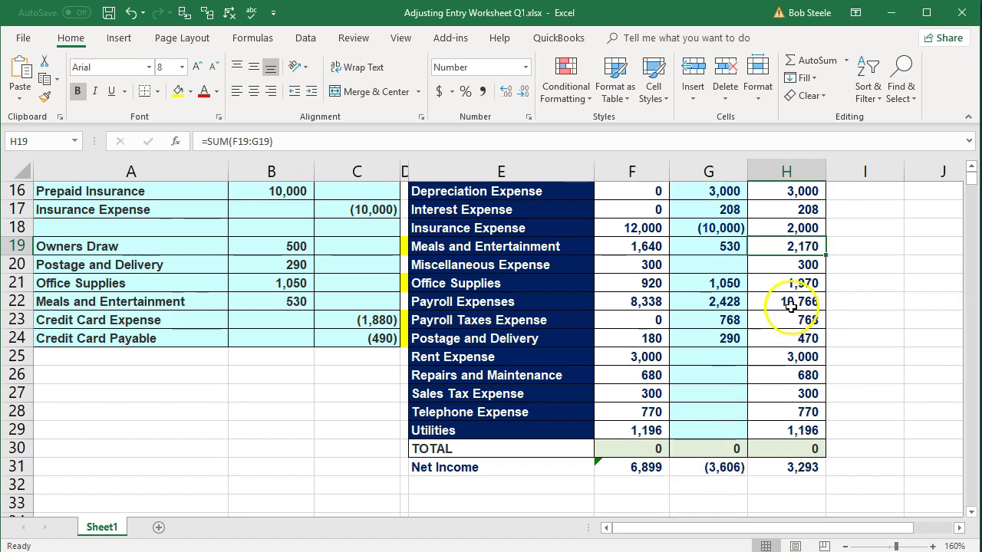
pyautogui.click(793, 284)
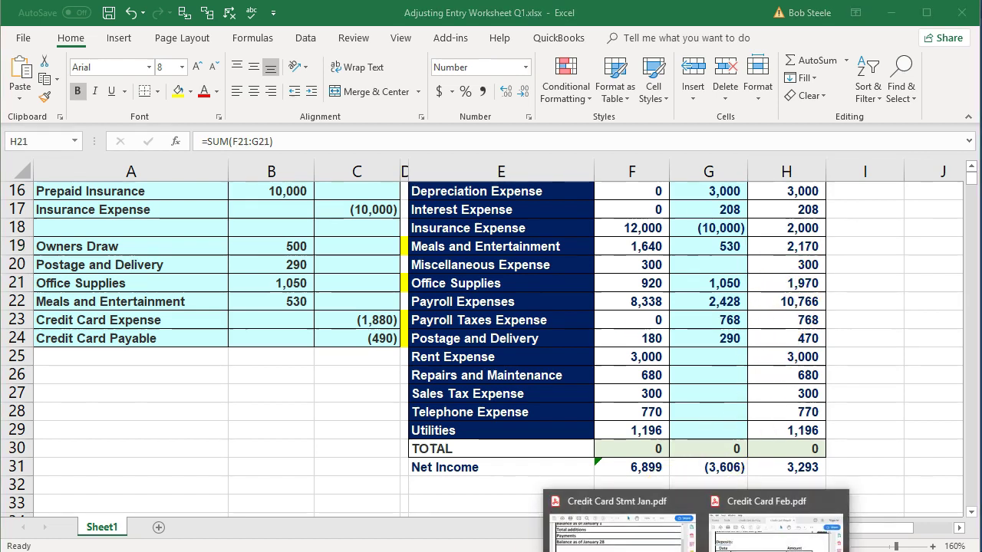
# - Check Postage and Delivery on the QuickBooks trial balance against the Excel worksheet, and look up the worksheet's adjusted Net Income
pyautogui.hotkey('alt', 'Tab')
pyautogui.press('Down')
pyautogui.press('Down')
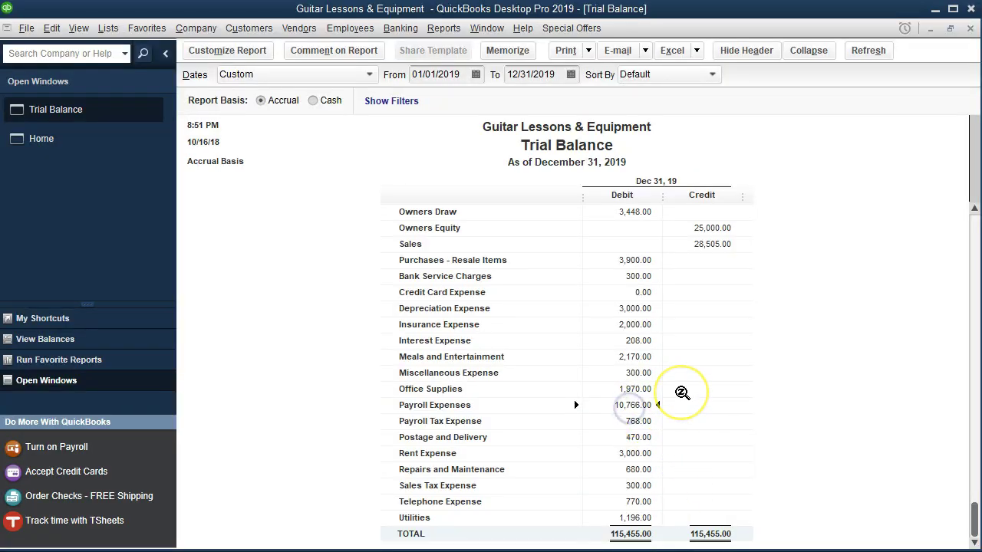
pyautogui.press('Down')
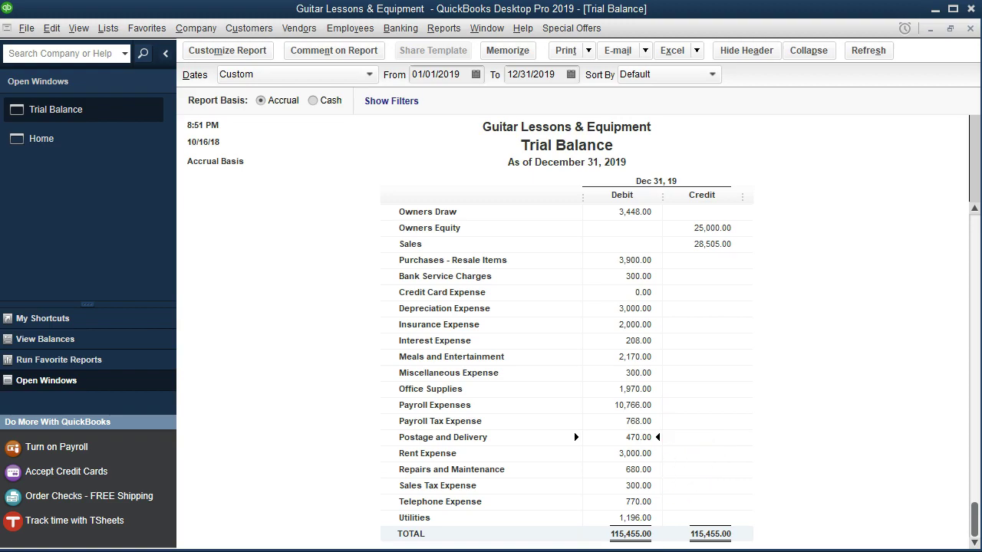
pyautogui.click(460, 518)
pyautogui.click(810, 338)
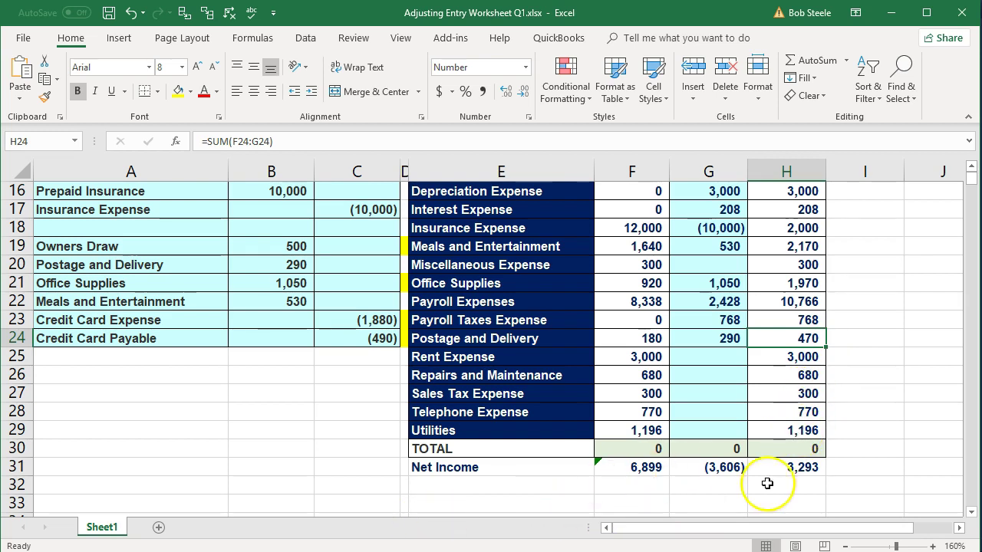
pyautogui.click(794, 467)
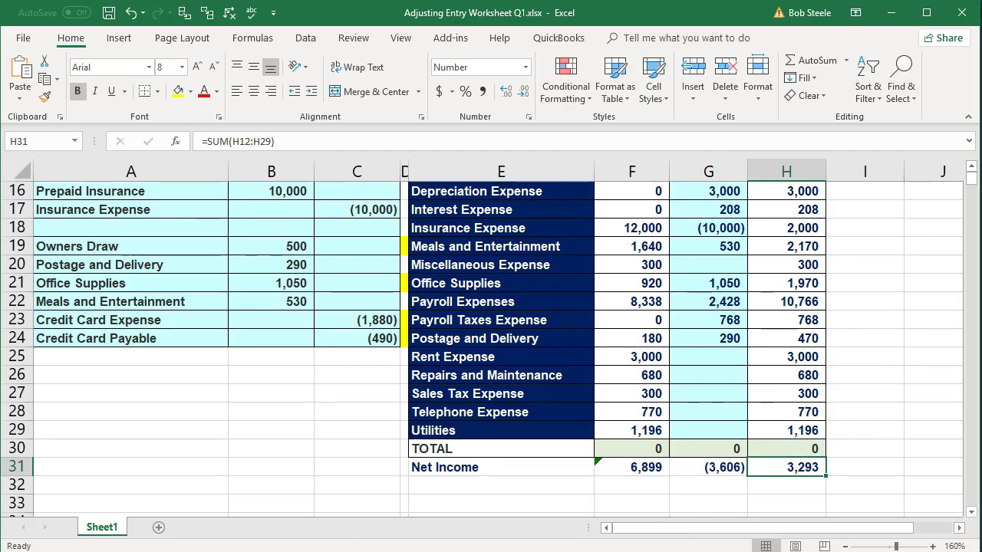
# - Run a standard Profit & Loss report in QuickBooks for 01/01/2019 through 12/31/2019
pyautogui.click(659, 537)
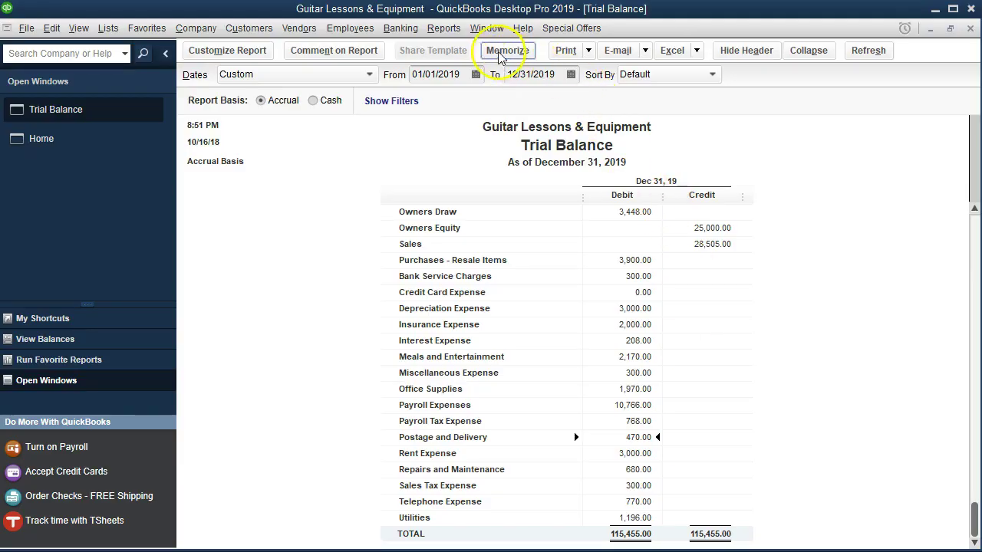
pyautogui.click(443, 27)
pyautogui.moveTo(468, 148)
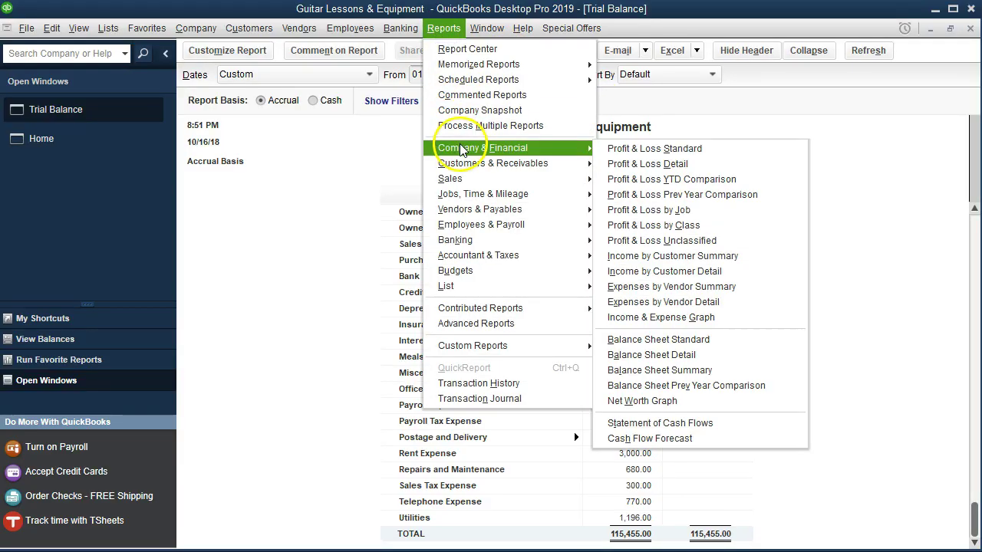
pyautogui.click(617, 151)
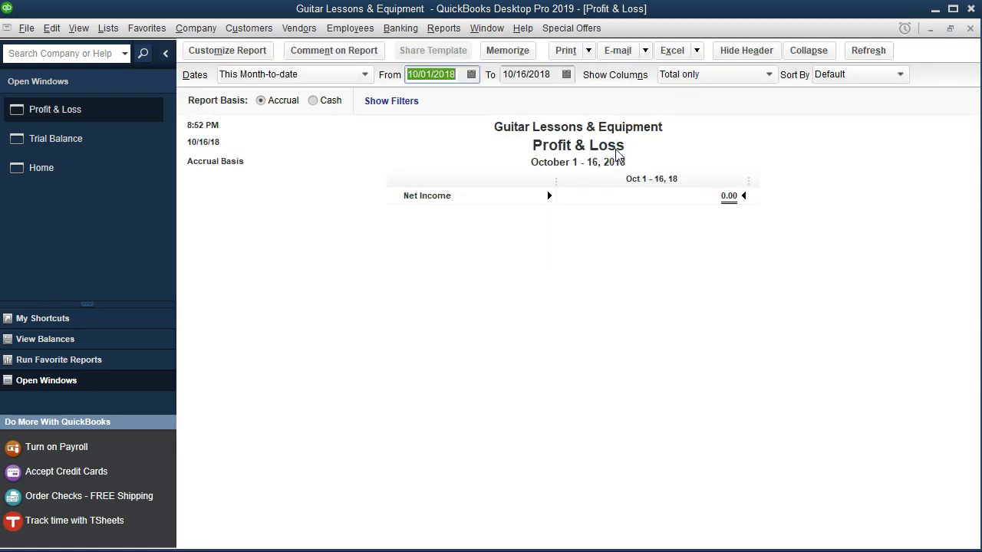
pyautogui.write('01/01/2019')
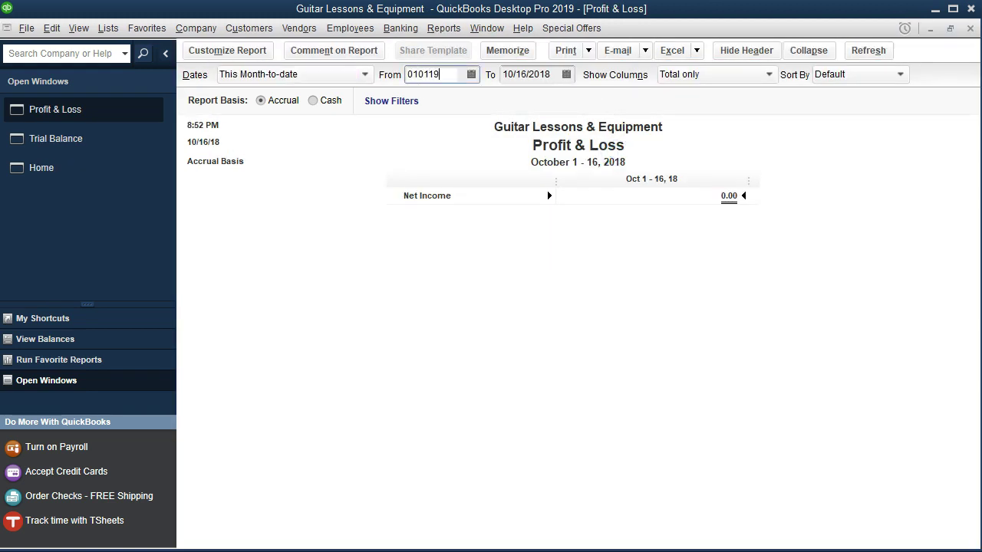
pyautogui.press('Tab')
pyautogui.write('123119')
pyautogui.press('Tab')
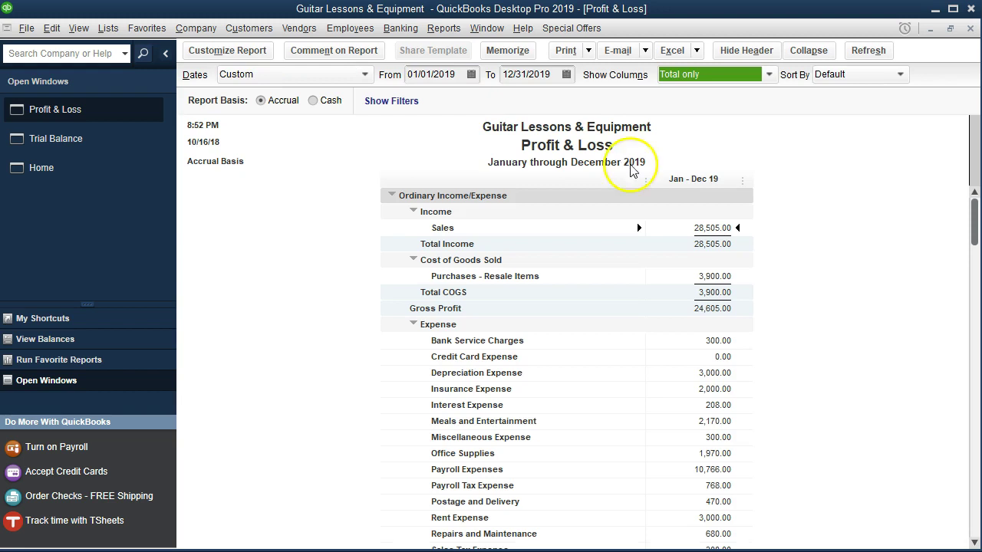
# - Compare Net Income on the Profit & Loss report with the adjusted Net Income in the Excel worksheet
pyautogui.scroll(-2, 644, 310)
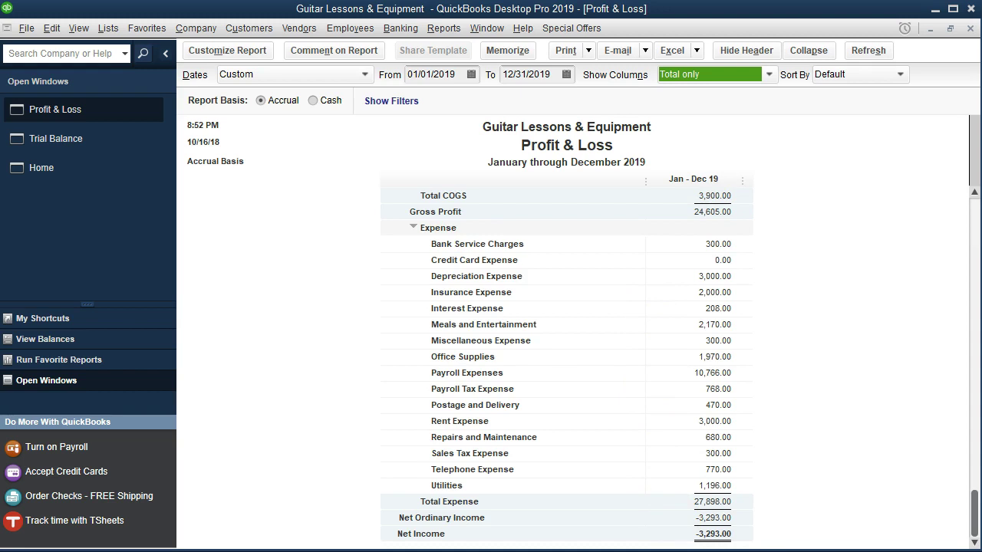
pyautogui.moveTo(337, 546)
pyautogui.click(383, 522)
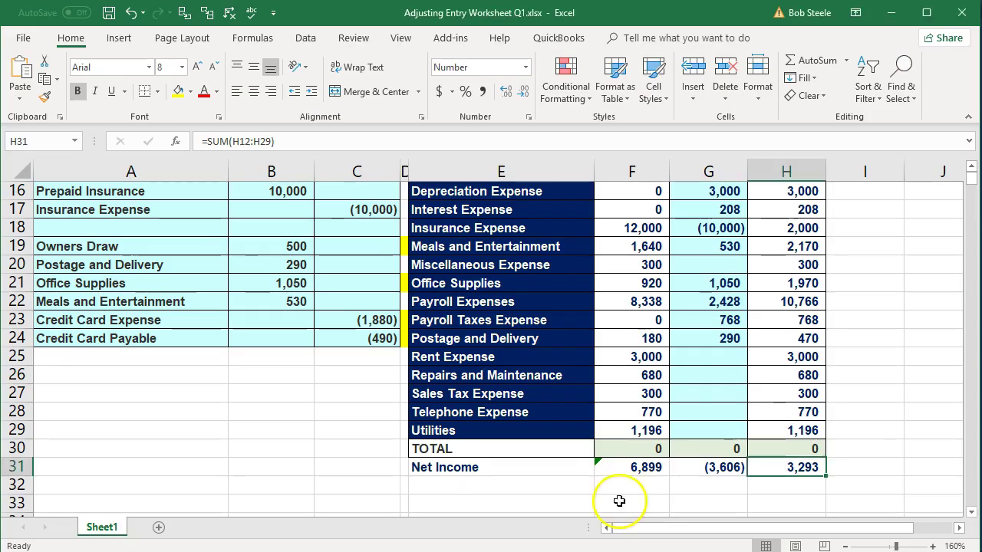
# - Examine which rows the worksheet's adjusted Net Income formula adds up, starting from Sales
pyautogui.scroll(3, 805, 360)
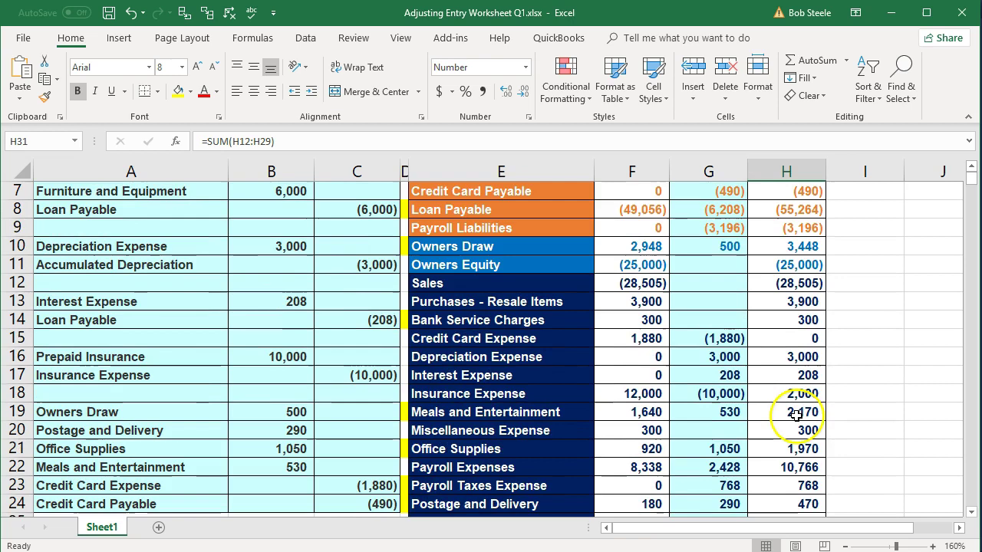
pyautogui.scroll(-1, 789, 306)
pyautogui.click(787, 228)
pyautogui.scroll(-3, 793, 245)
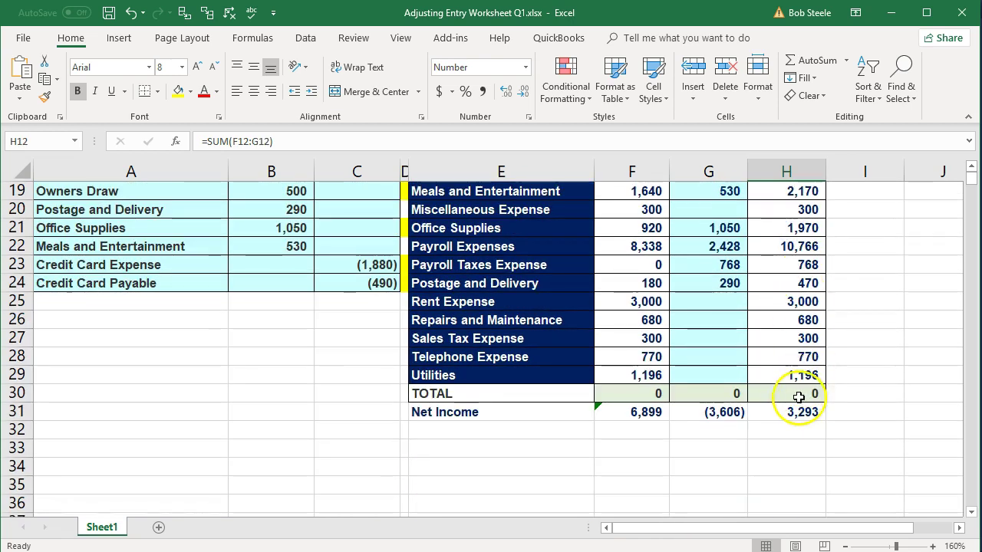
pyautogui.doubleClick(791, 413)
pyautogui.scroll(4, 790, 413)
pyautogui.press('Return')
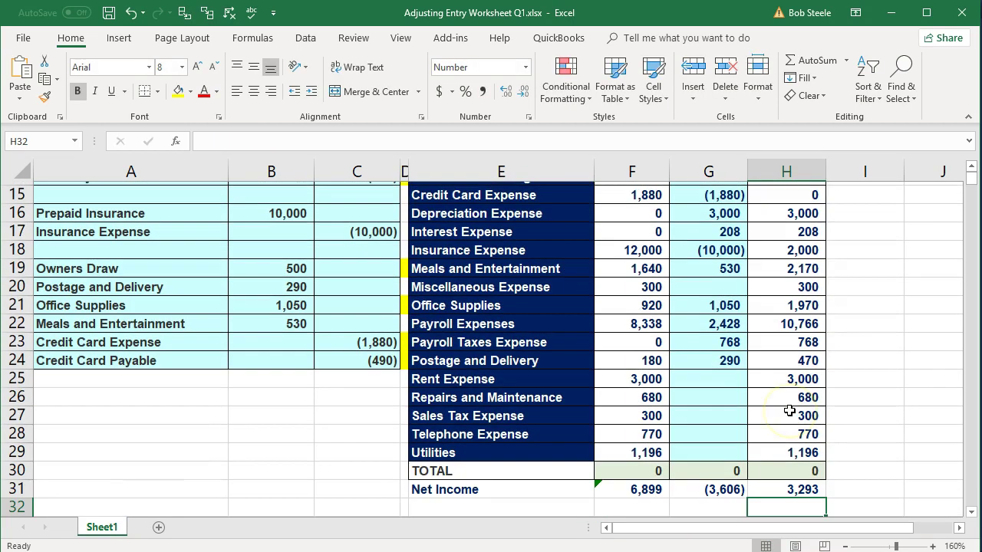
pyautogui.click(790, 485)
pyautogui.scroll(-1, 284, 437)
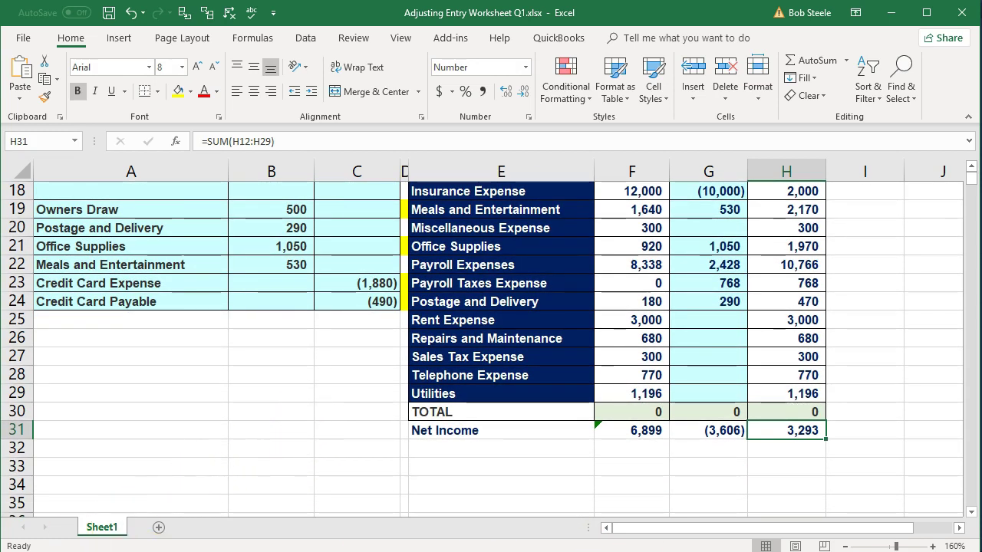
# - Review the adjusting entries in the Excel worksheet and examine the Credit Card Payable row of the trial balance
pyautogui.scroll(1, 166, 450)
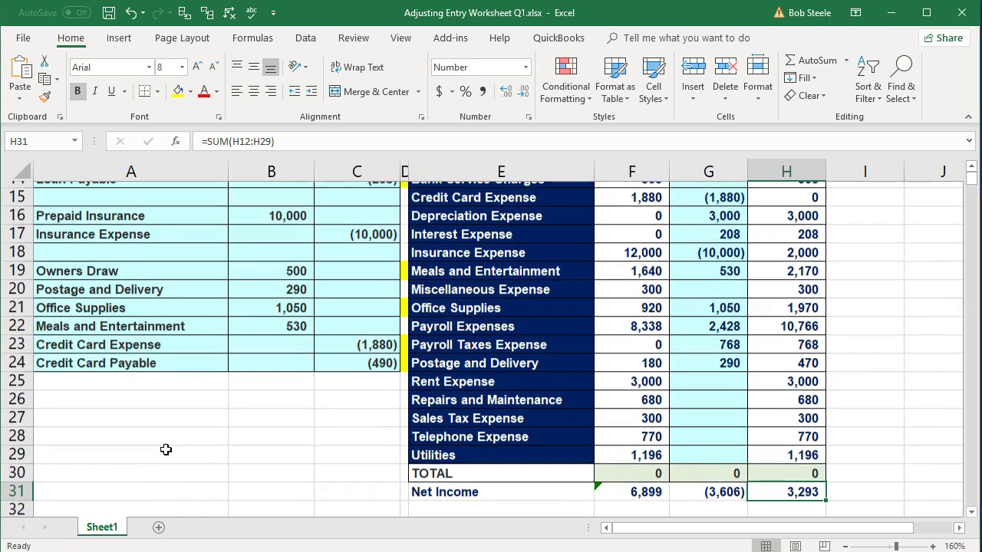
pyautogui.scroll(3, 166, 449)
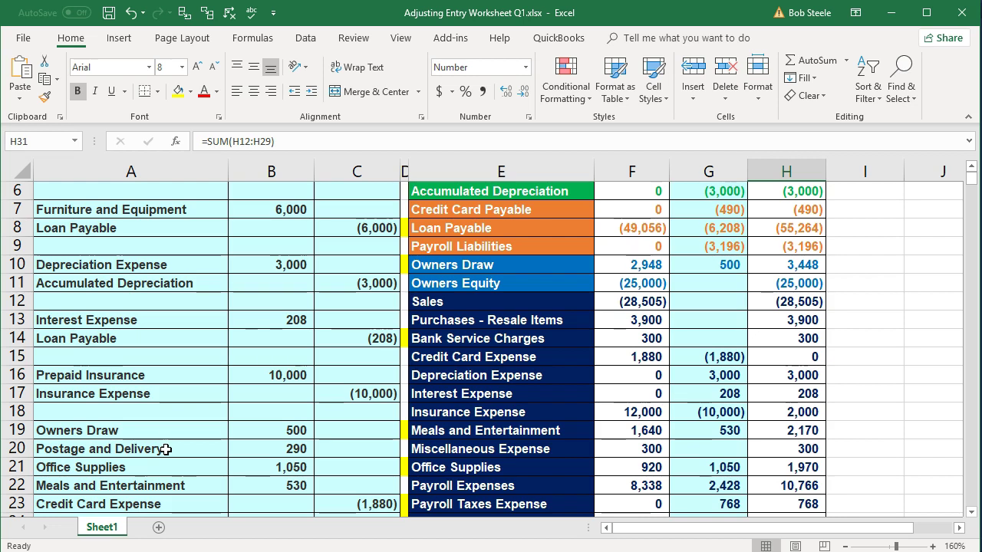
pyautogui.scroll(1, 169, 448)
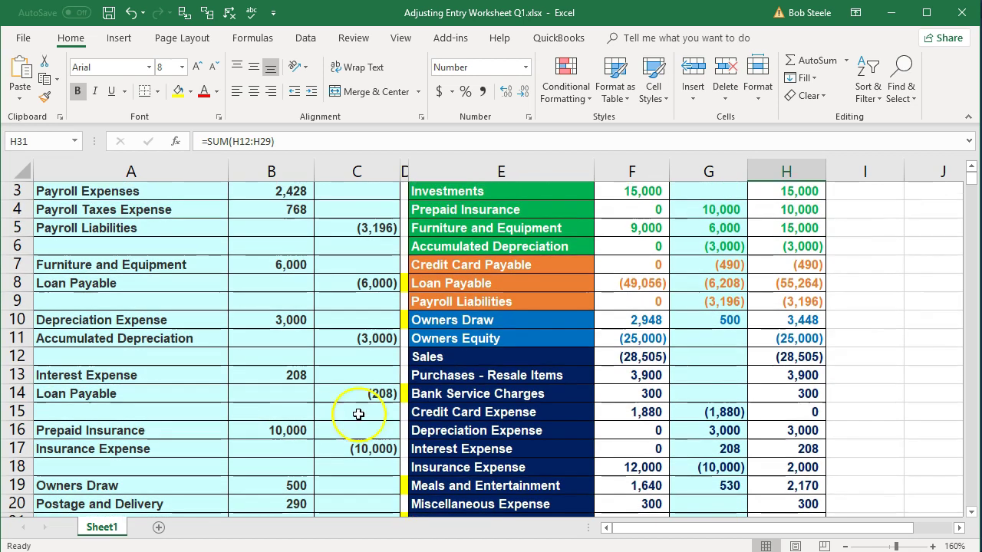
pyautogui.click(509, 264)
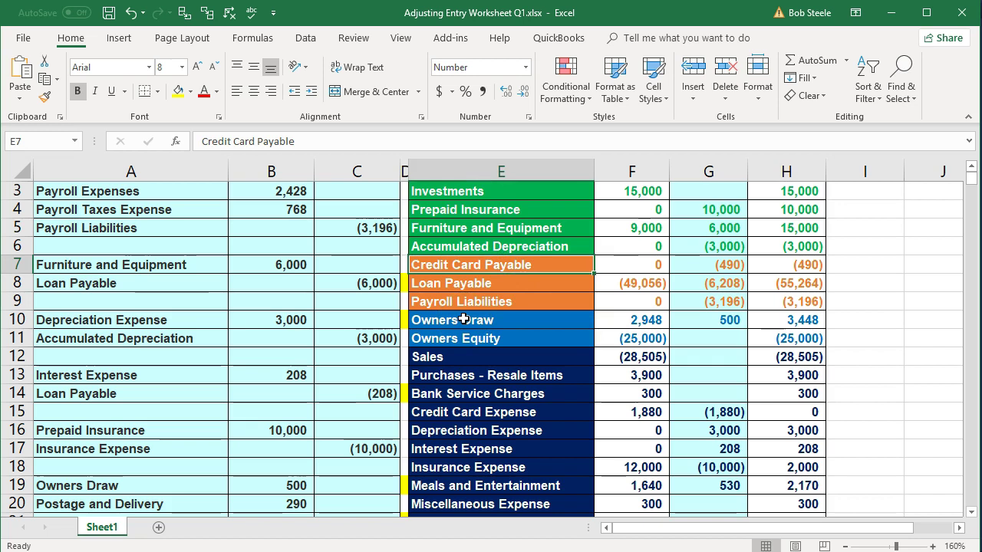
pyautogui.click(506, 266)
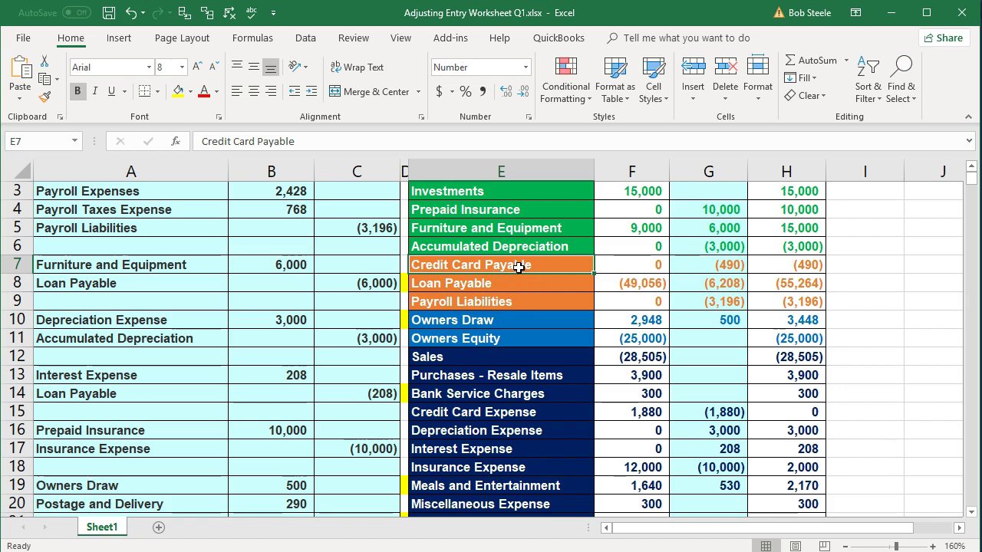
pyautogui.click(554, 268)
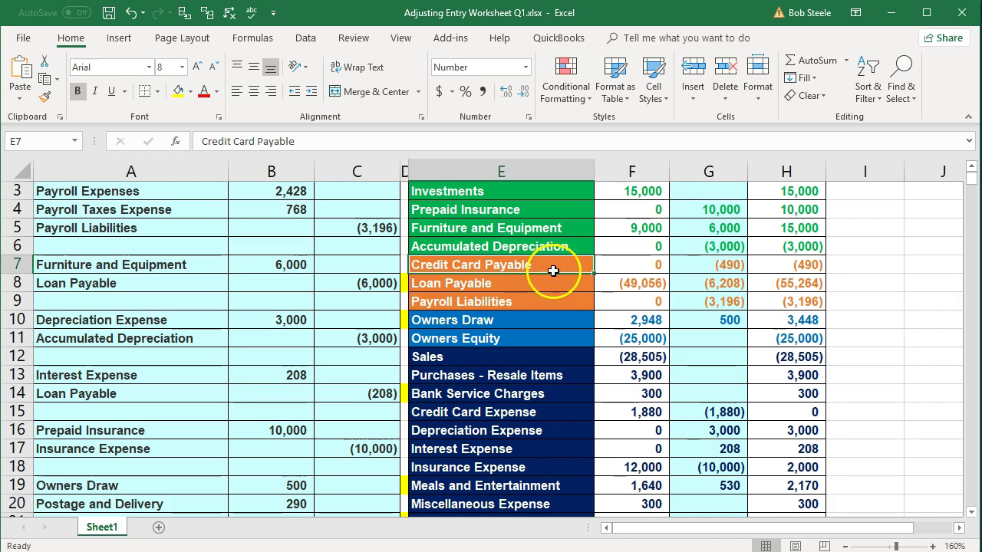
pyautogui.click(591, 265)
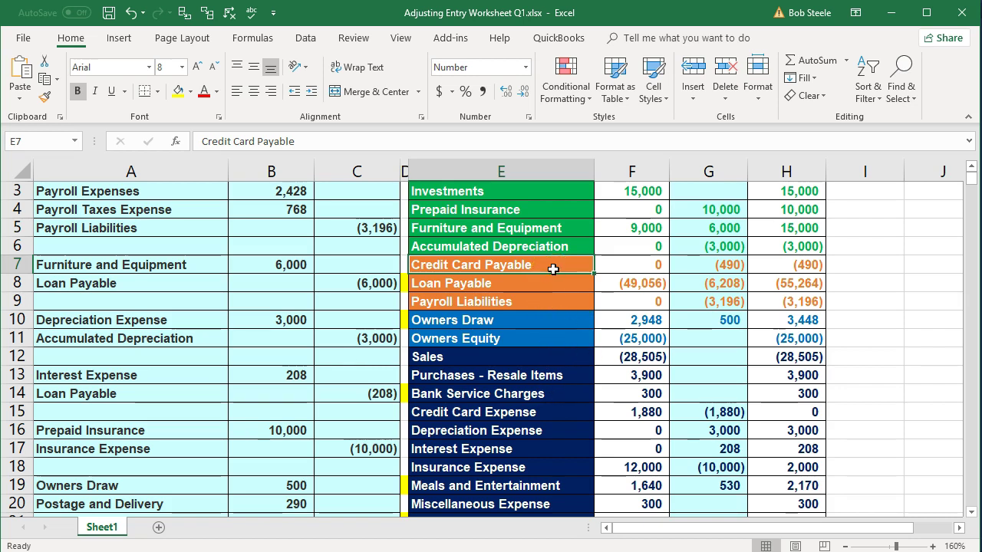
pyautogui.scroll(-1, 510, 376)
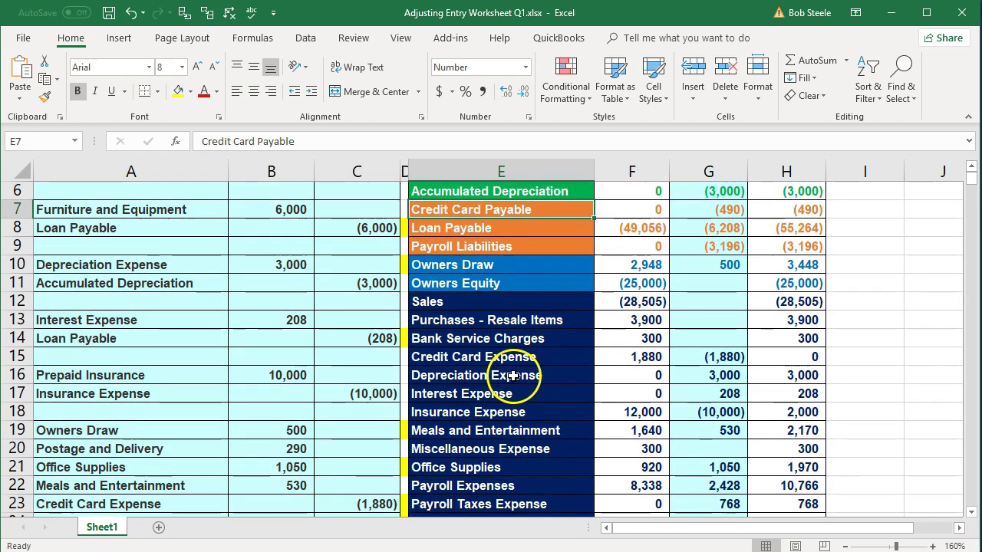